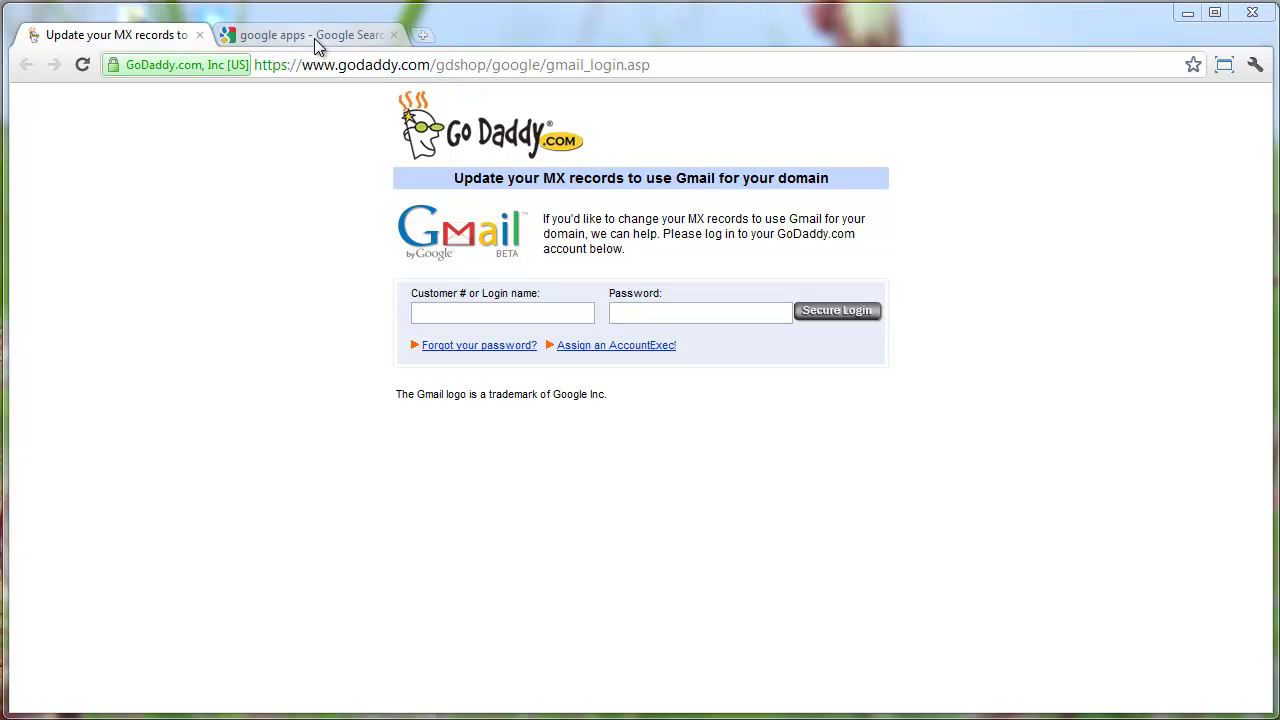
Close the GoDaddy MX records tab and open the 'Google Apps (Free)' page from the search results
click(199, 35)
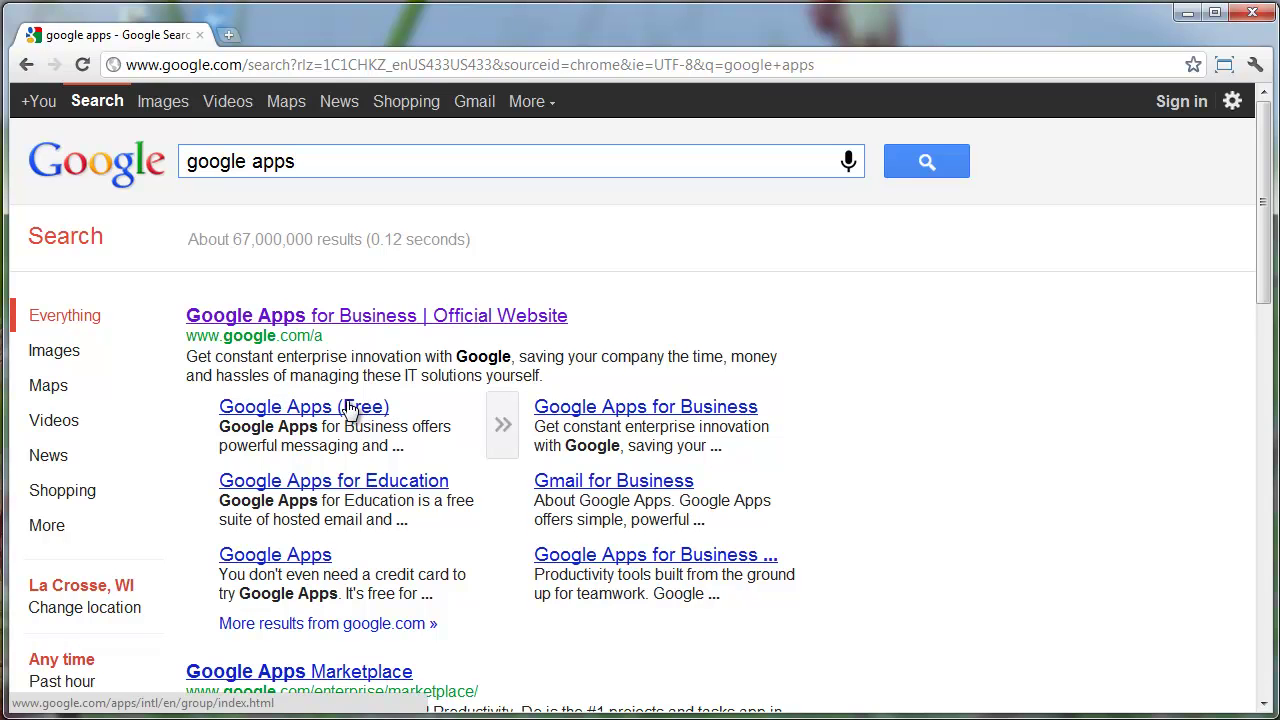
click(347, 406)
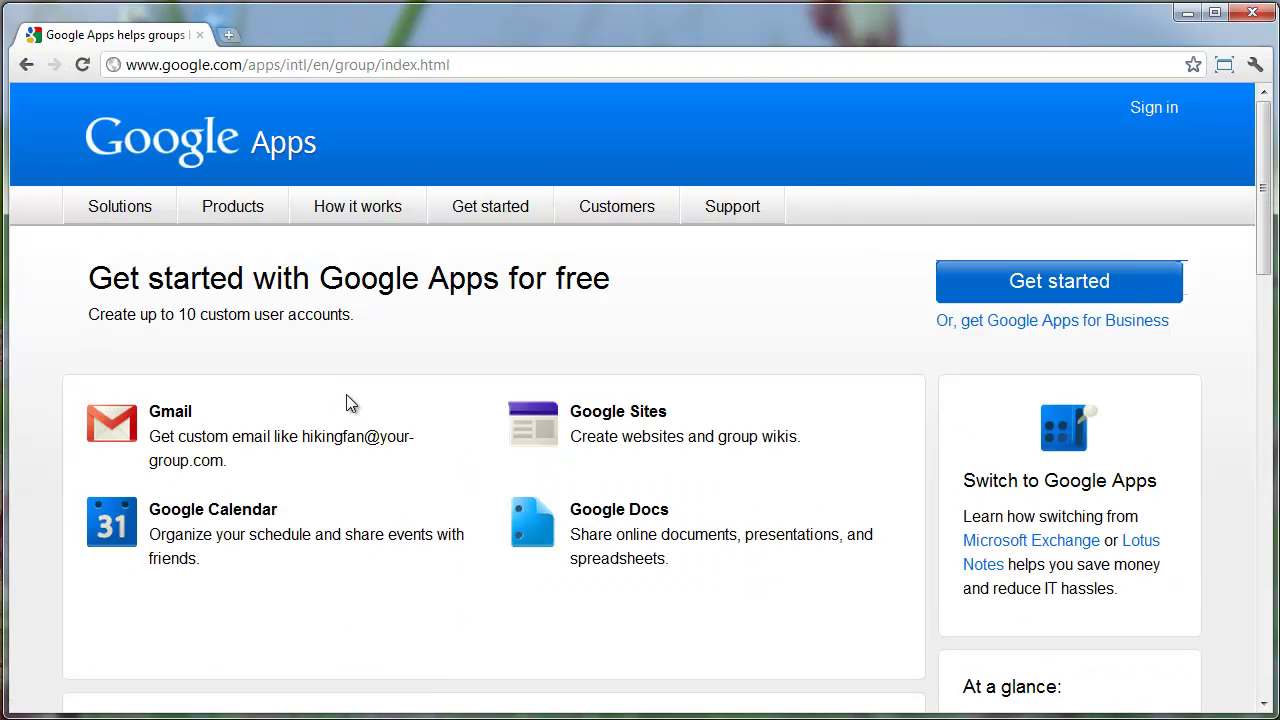
drag(332, 454, 154, 398)
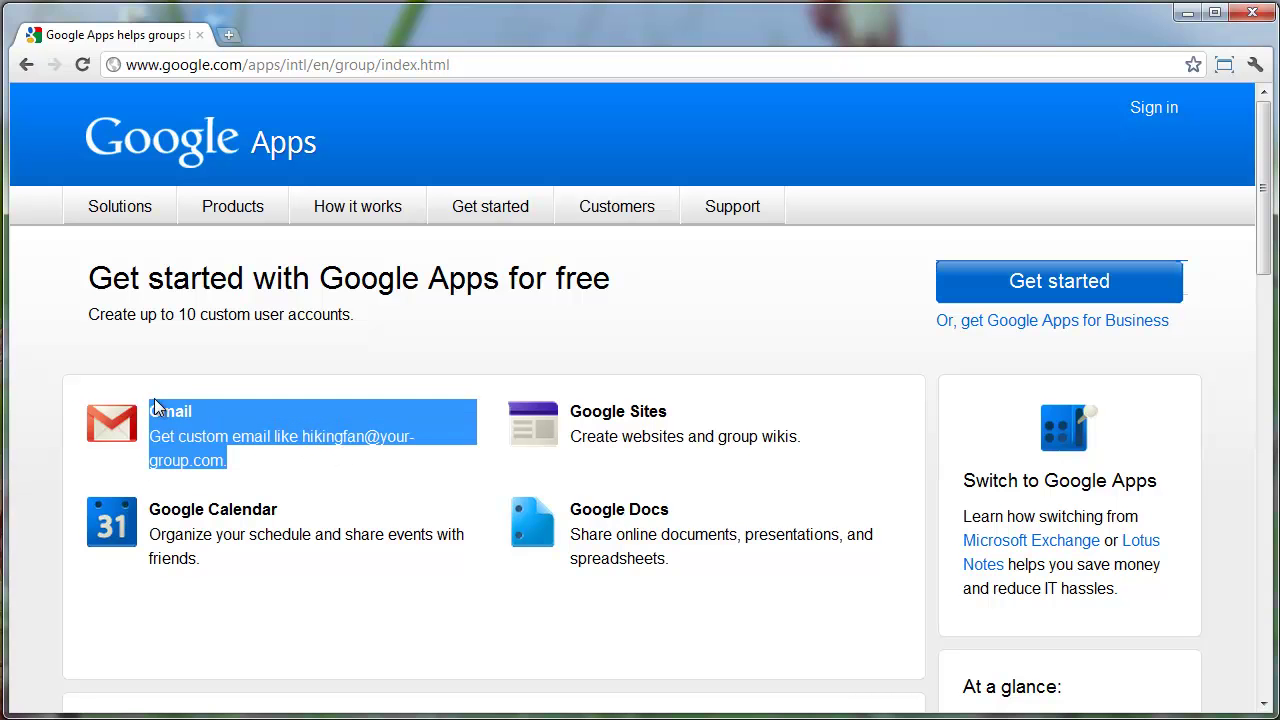
click(338, 327)
Start the free Google Apps signup and submit gitsfresh.com as the organization's domain
click(1017, 281)
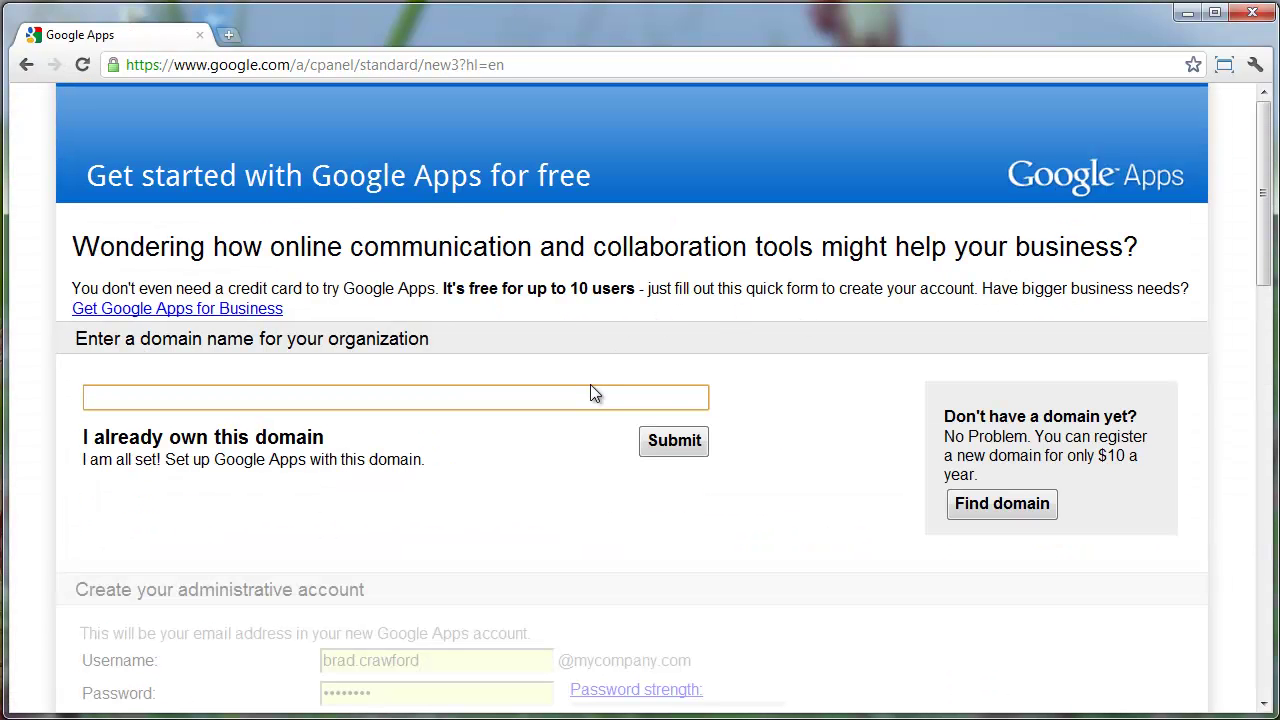
text(gitsfresh.com)
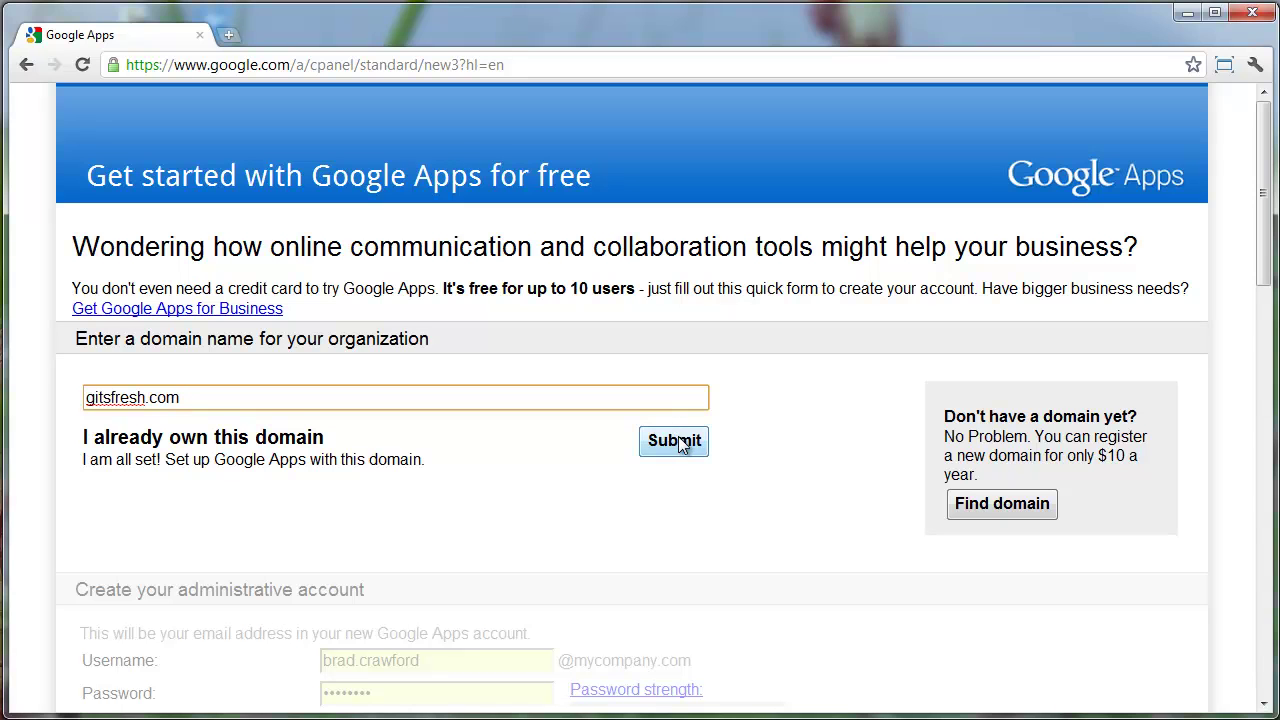
click(680, 445)
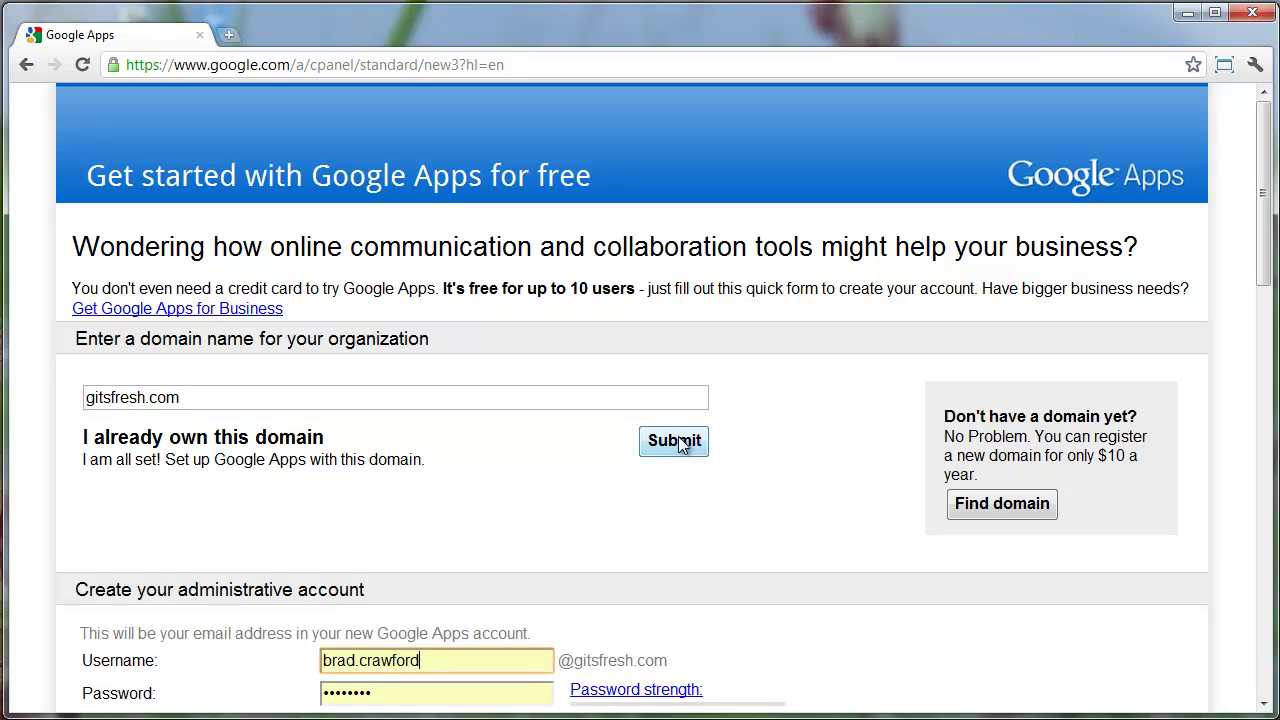
Set the admin username to glen and enter the password with its confirmation
scroll(674, 429, down, 3)
click(437, 362)
drag(437, 362, 288, 331)
text(glen)
key(Tab)
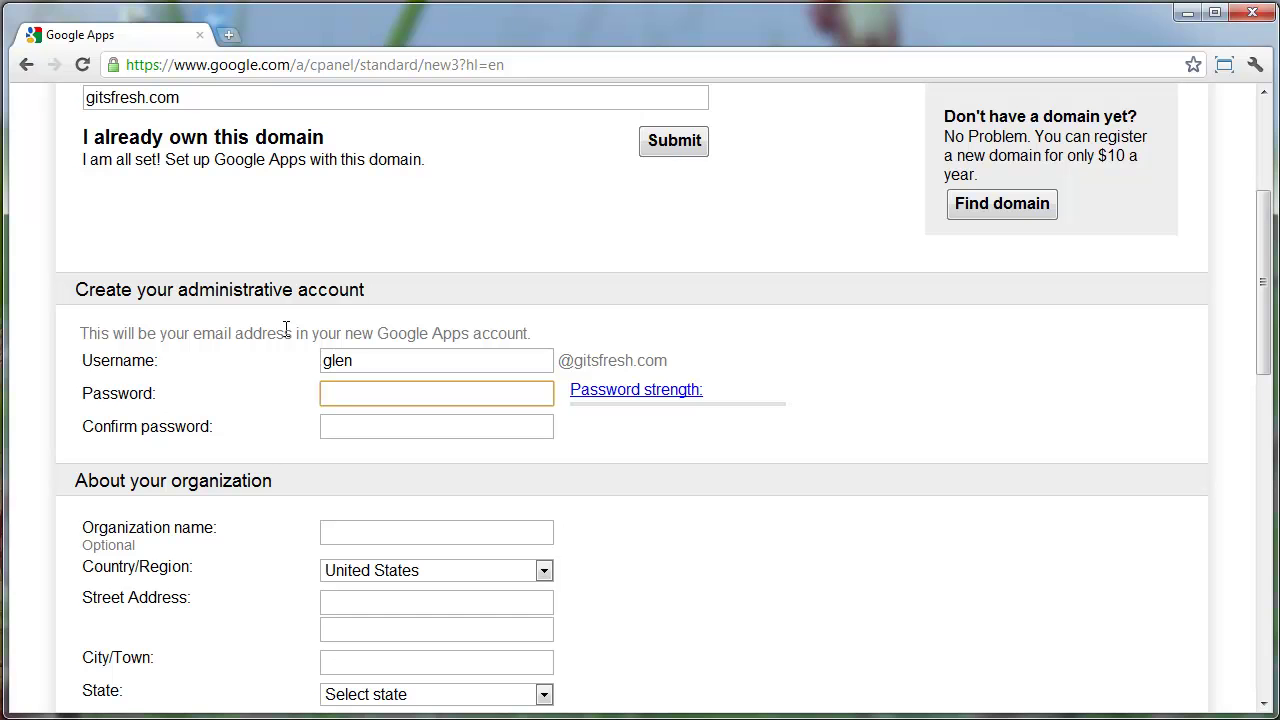
text(******)
key(Tab)
text(******)
scroll(284, 345, down, 2)
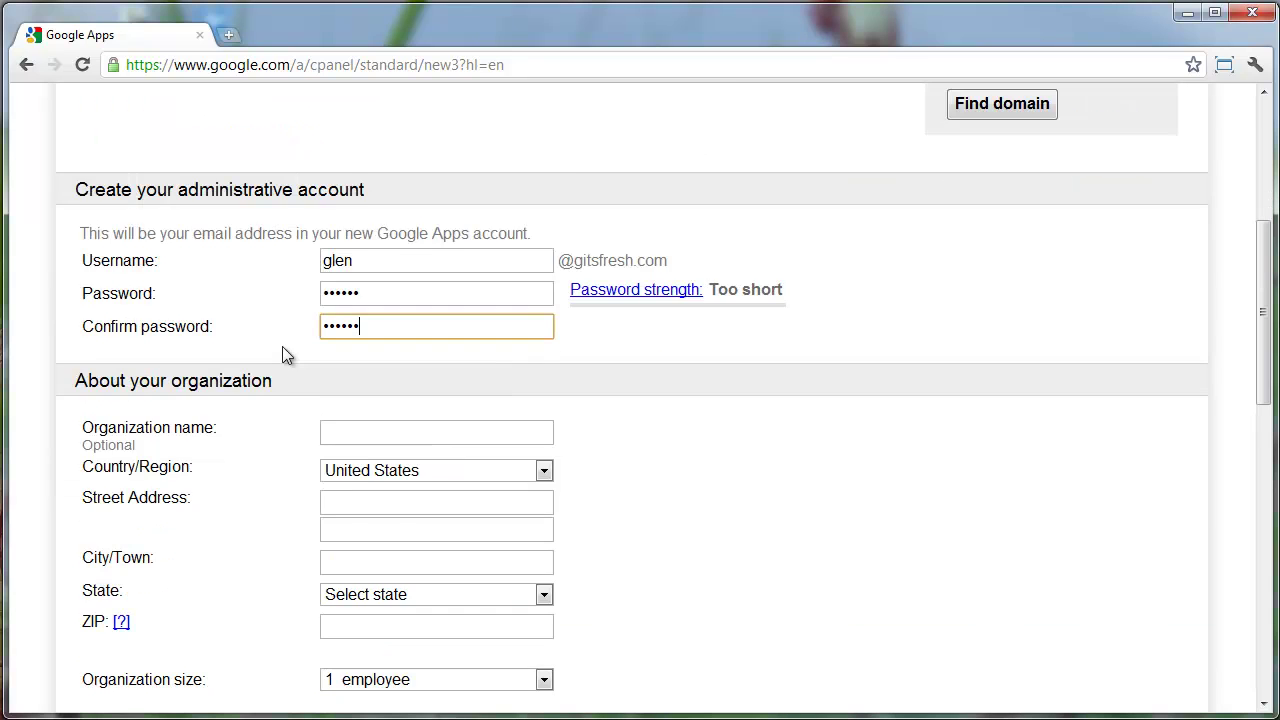
Fill in the organization's street address, city, state and ZIP code
click(352, 410)
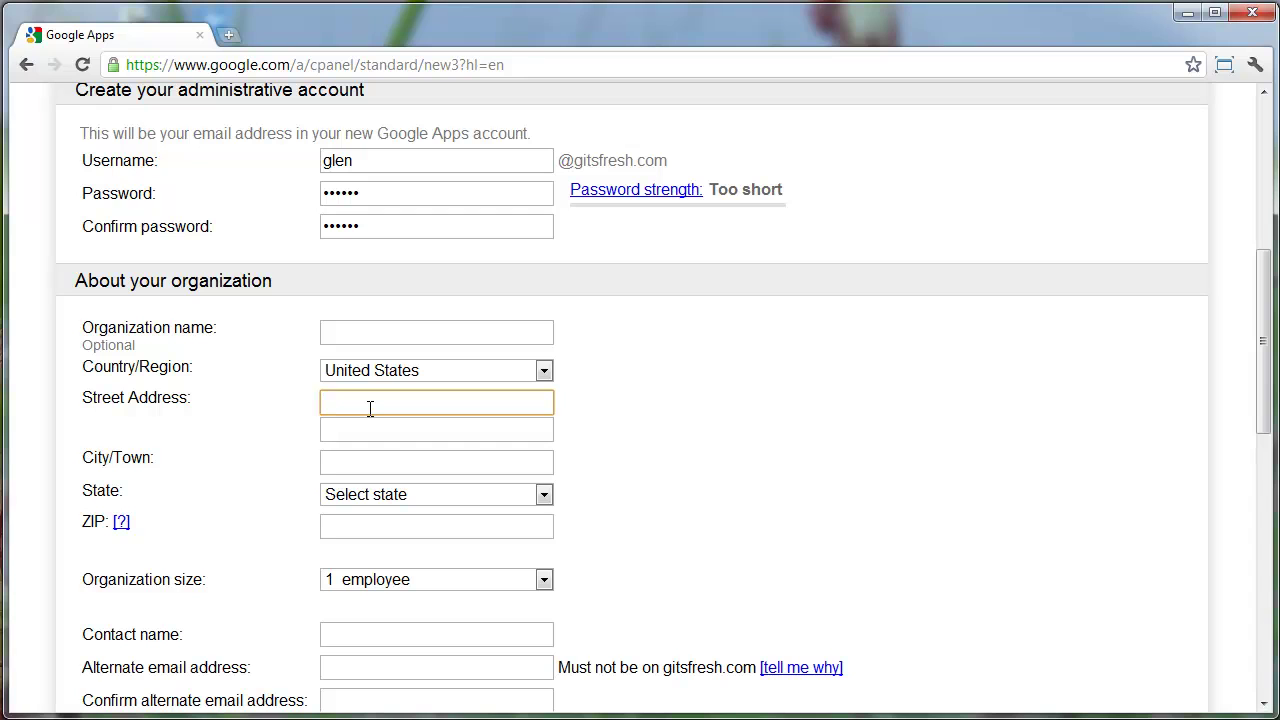
key(Tab)
key(Tab)
key(Tab)
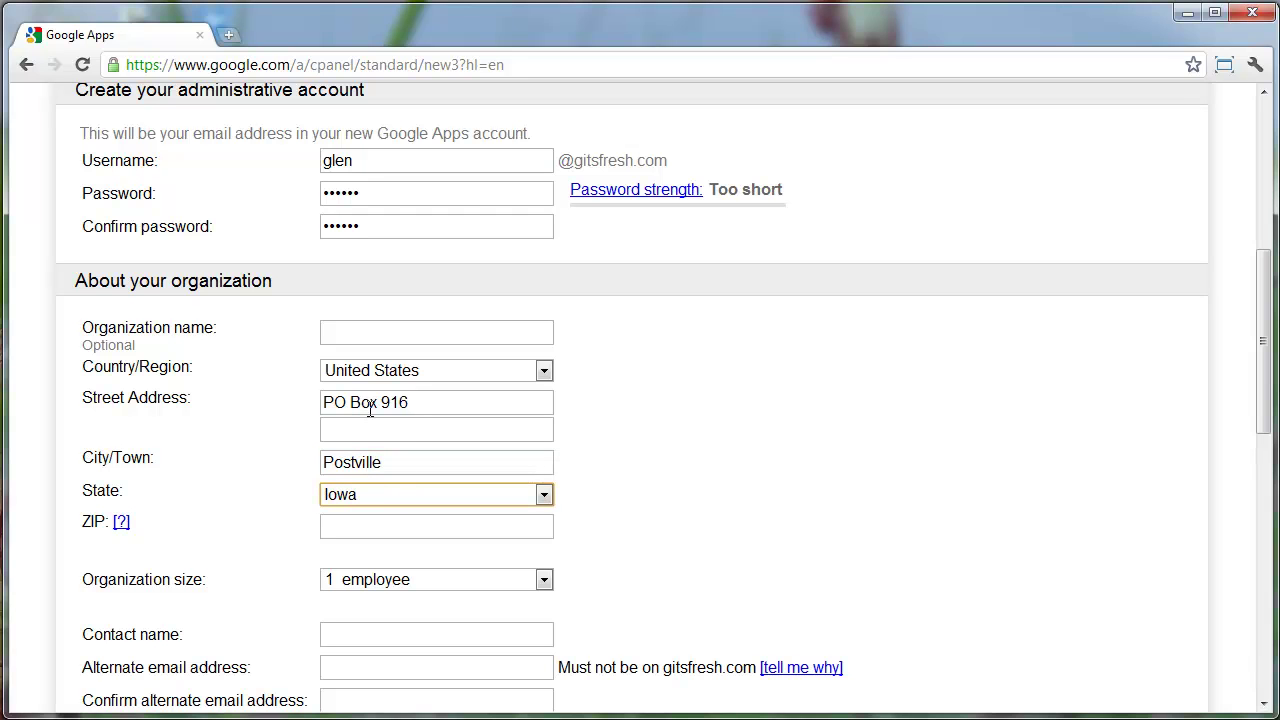
key(Tab)
Enter the contact's name and alternate e-mail address from saved suggestions
key(Tab)
scroll(370, 410, down, 2)
click(394, 430)
text(Brad)
key(Down)
key(Return)
key(Tab)
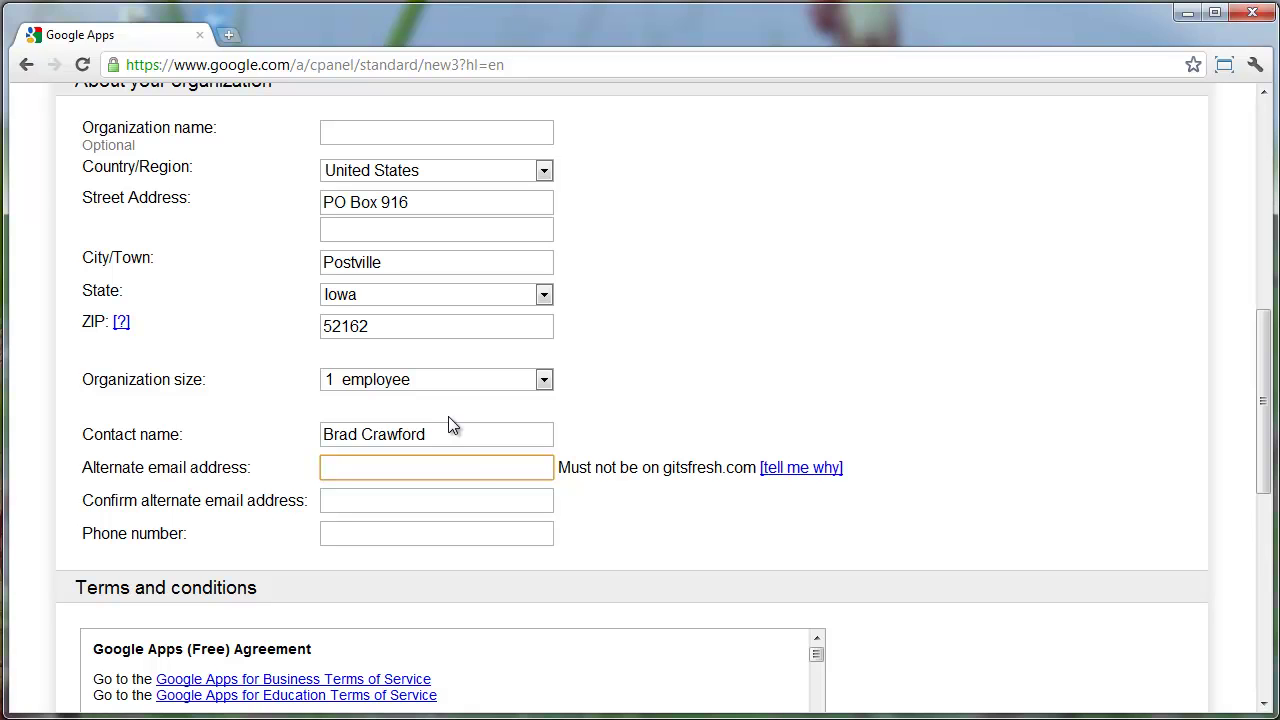
text(webd)
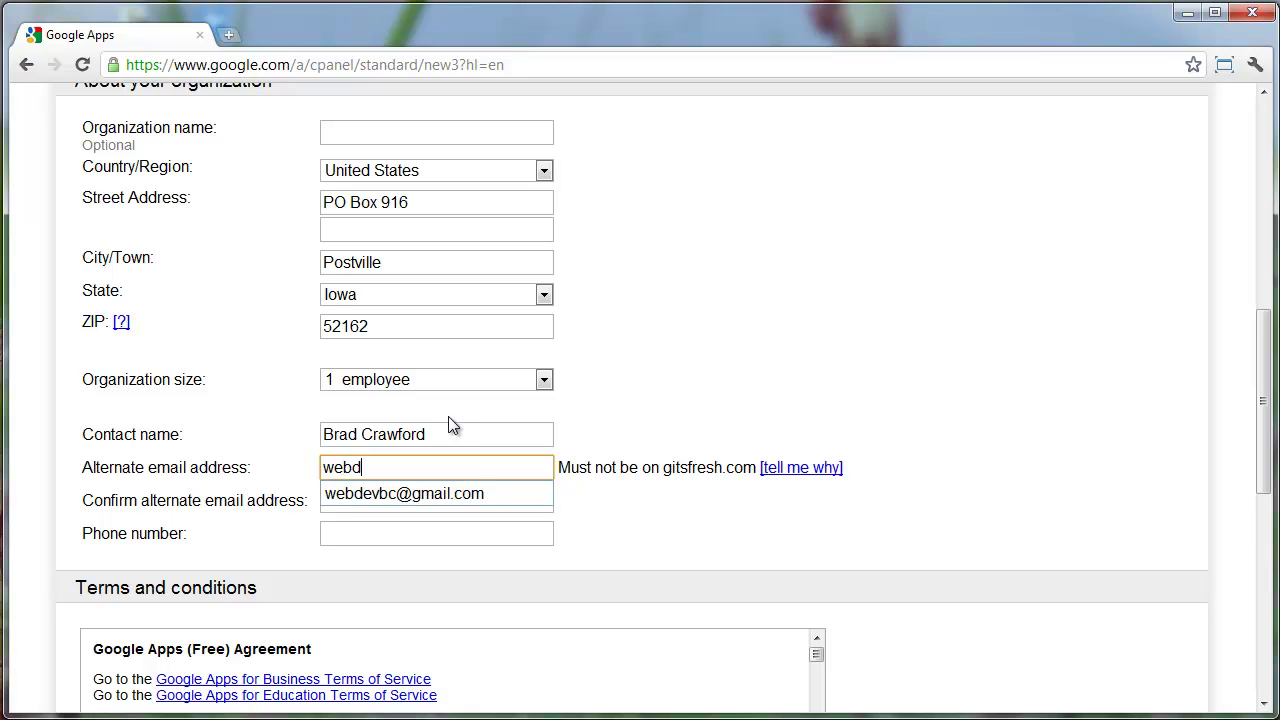
key(Down)
key(Return)
Confirm the alternate e-mail by pasting it, and fill in the contact phone number
key(ctrl+a)
key(ctrl+c)
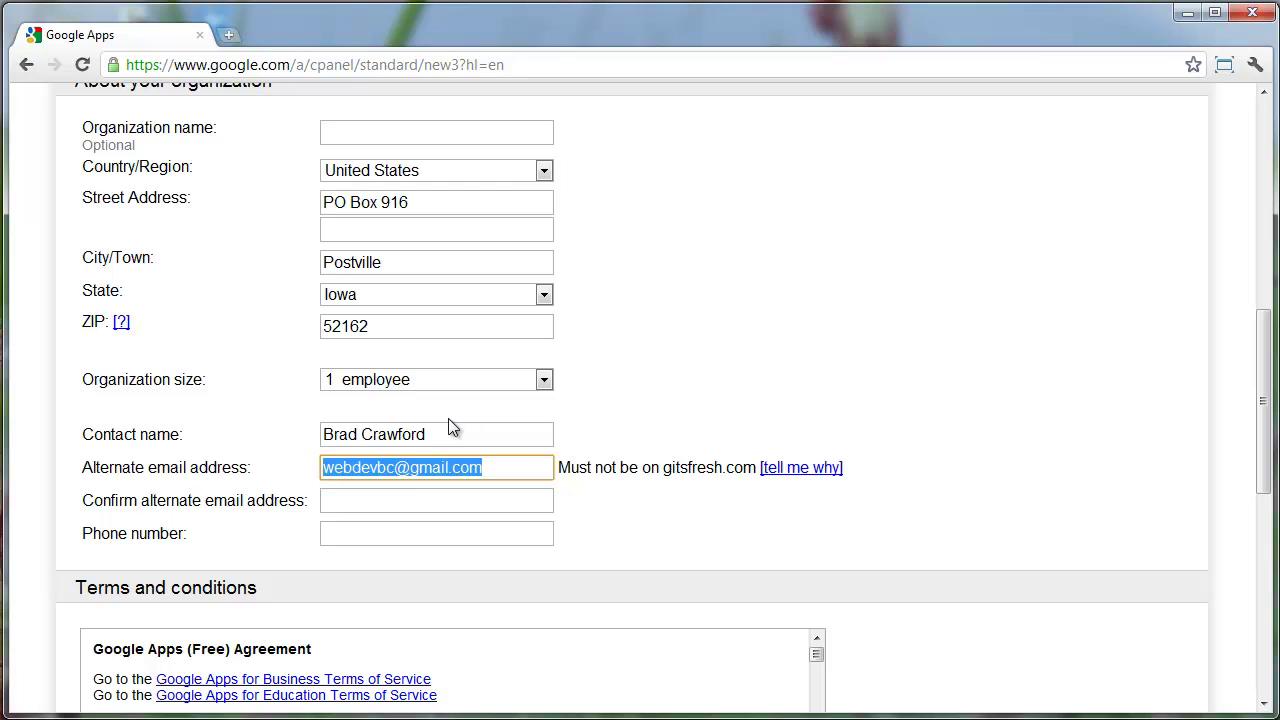
key(Tab)
click(463, 500)
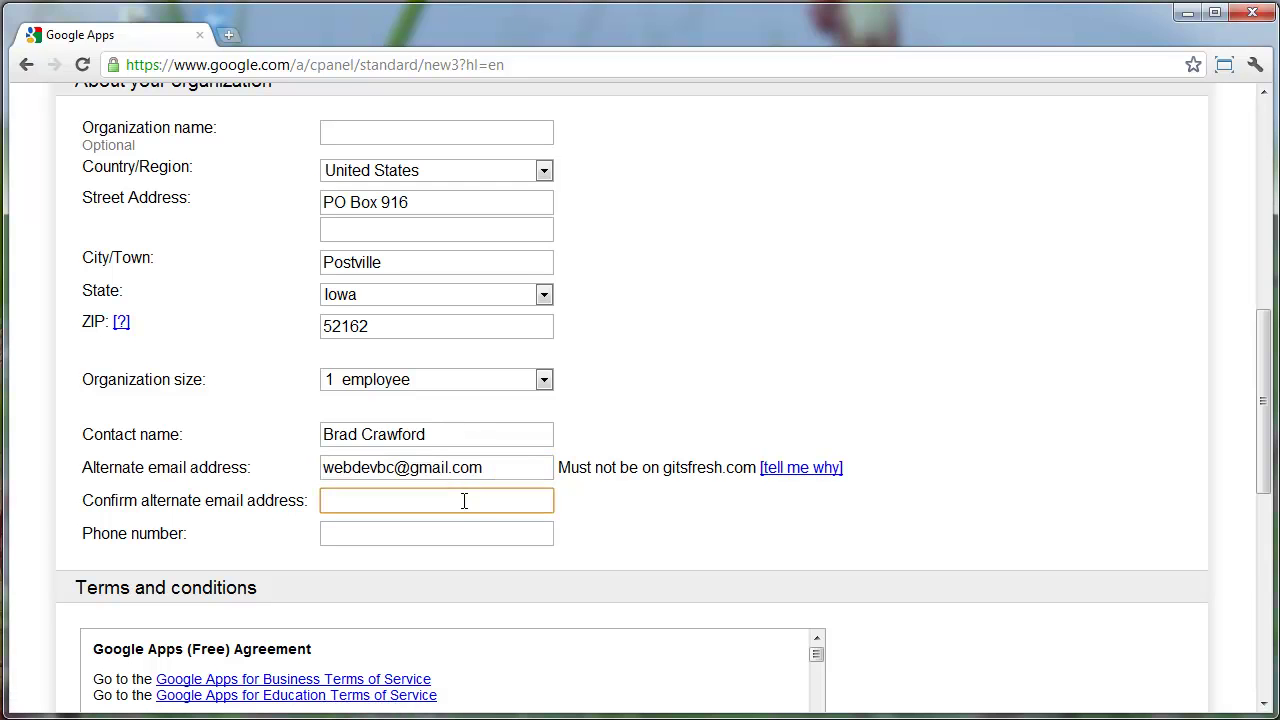
key(ctrl+v)
click(642, 516)
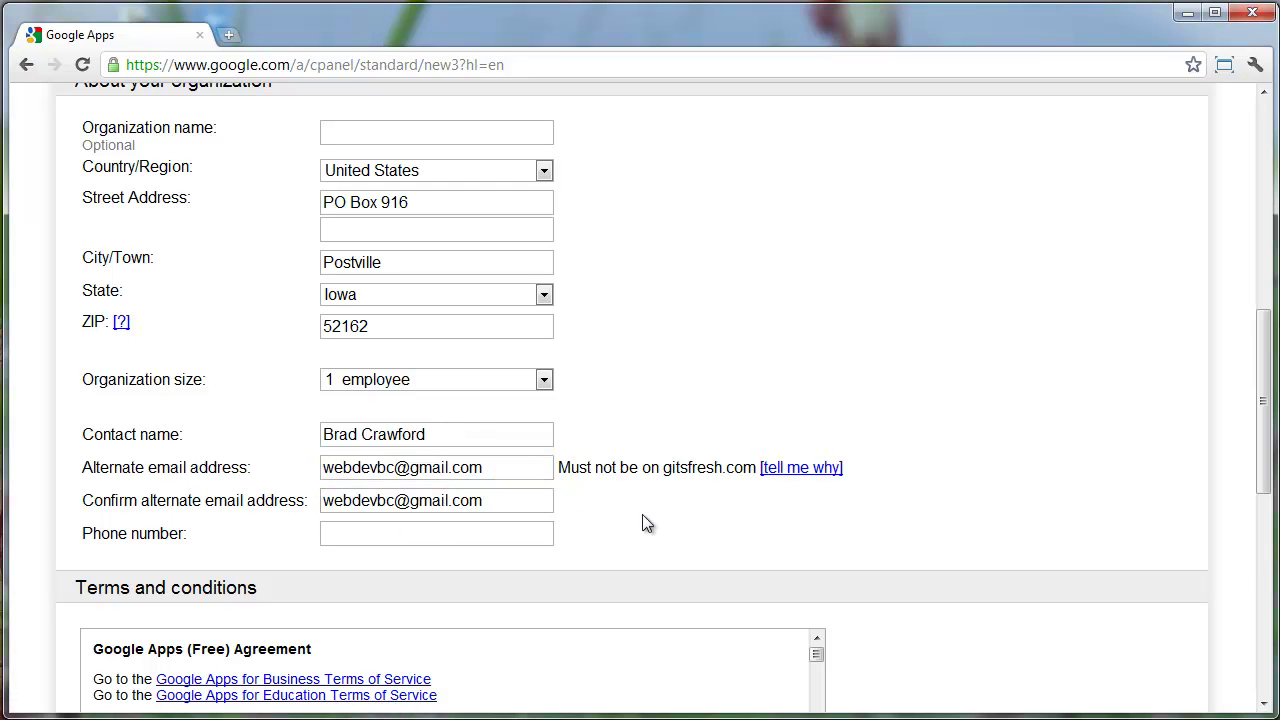
click(480, 530)
text(563)
key(Down)
key(Return)
Accept the terms with 'I accept! Create my account' to submit the request
scroll(720, 520, down, 2)
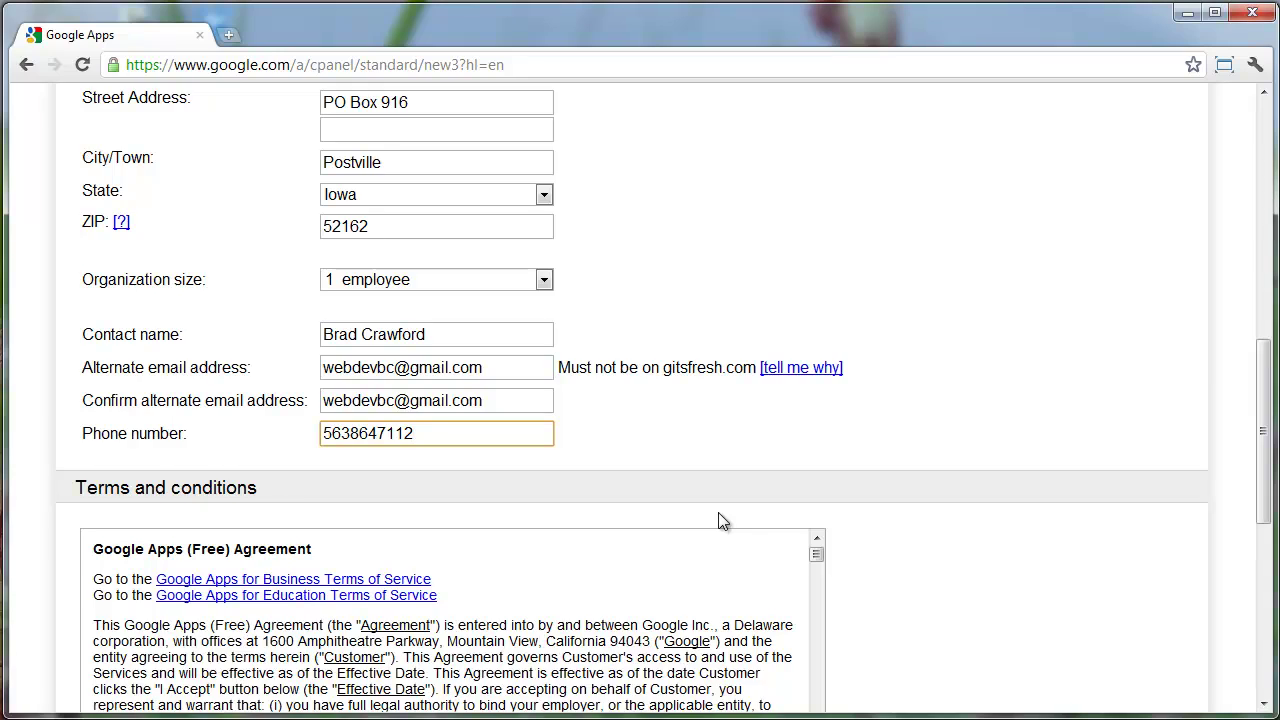
scroll(677, 553, down, 2)
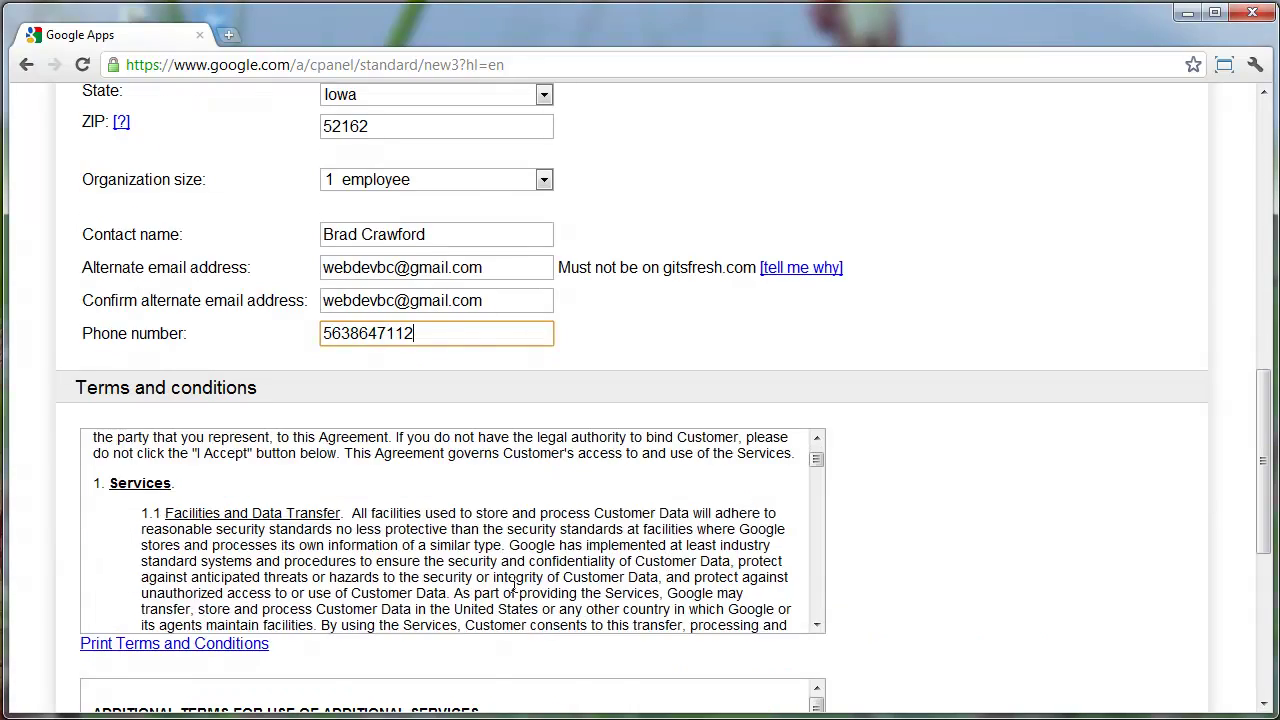
scroll(880, 626, down, 2)
scroll(652, 350, down, 20)
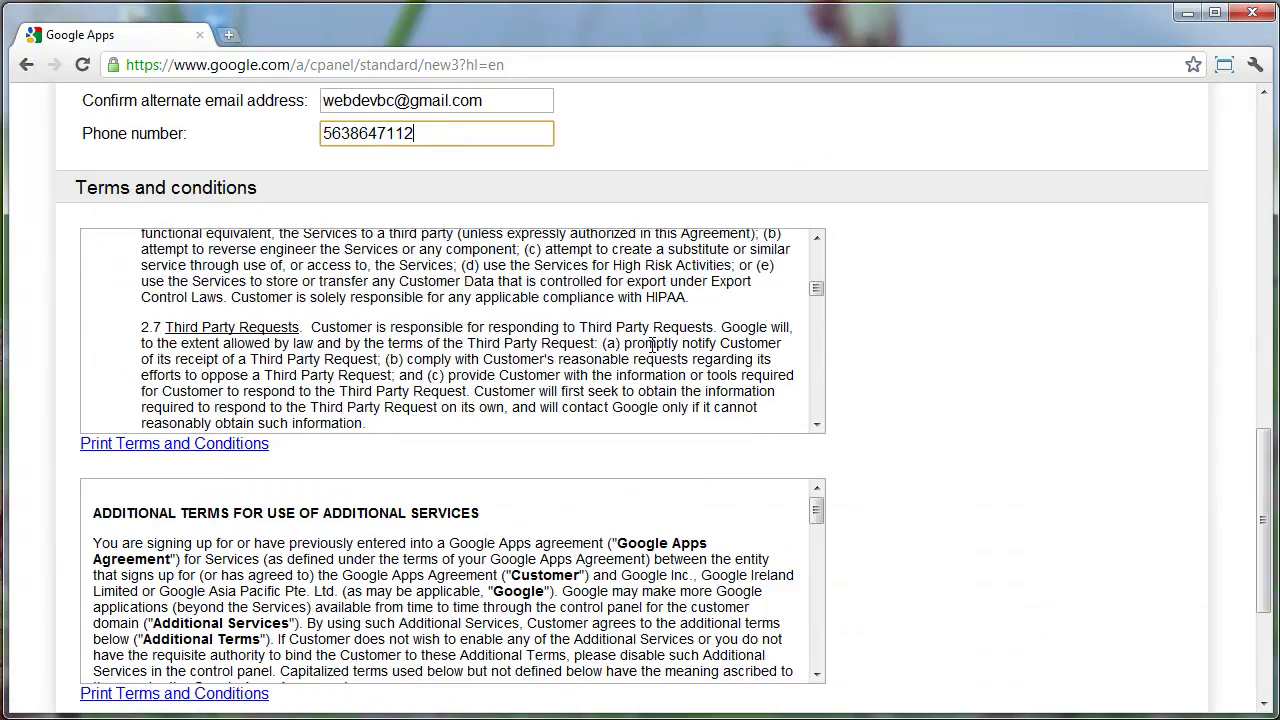
scroll(652, 350, down, 15)
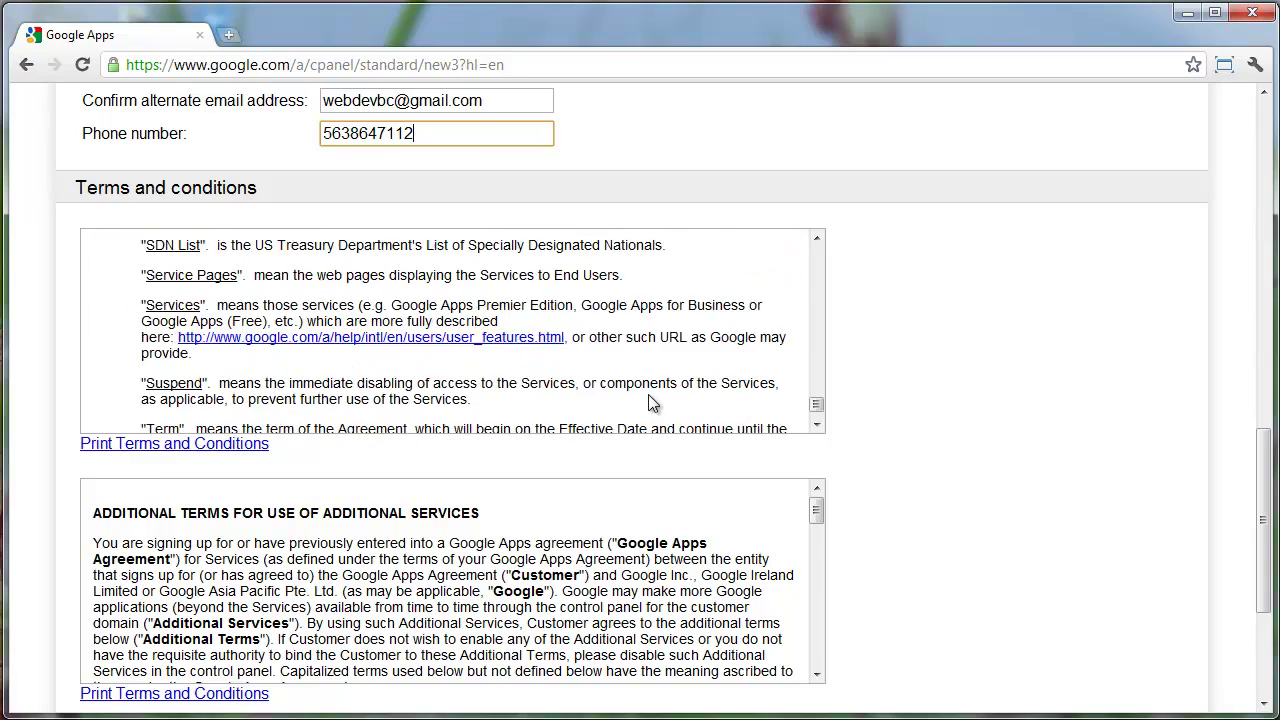
scroll(632, 455, down, 10)
scroll(632, 455, down, 5)
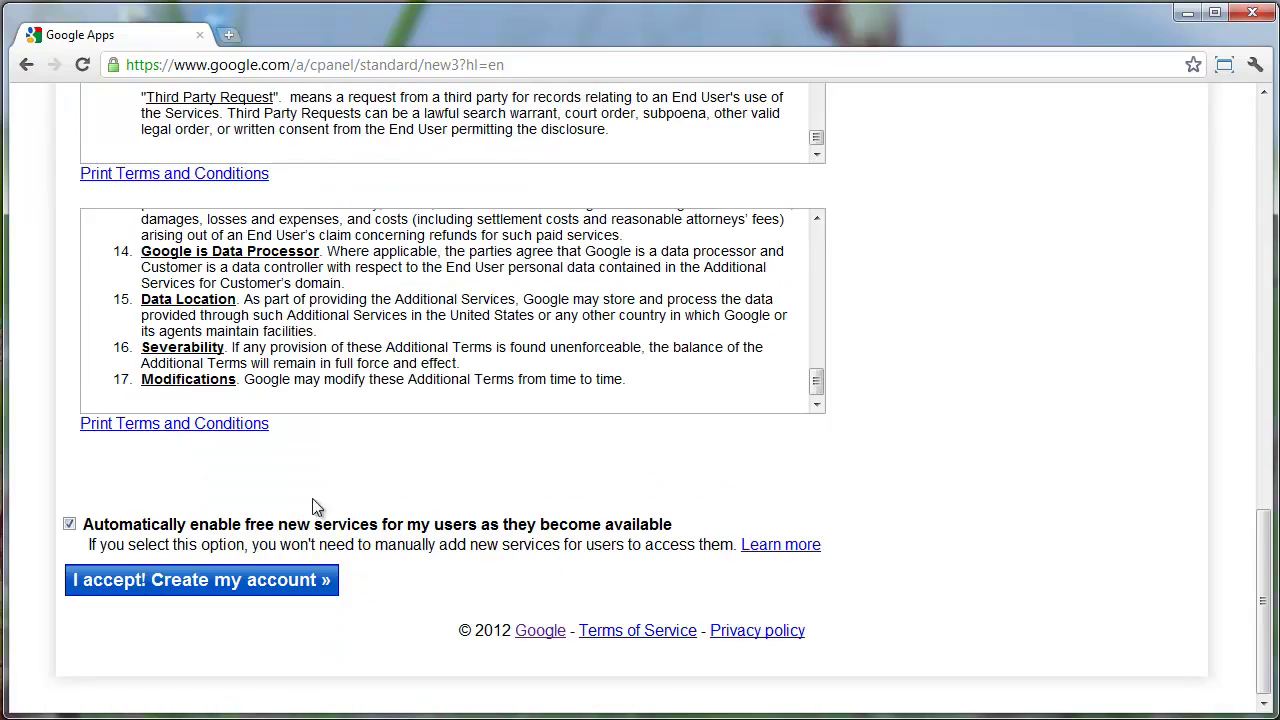
click(222, 585)
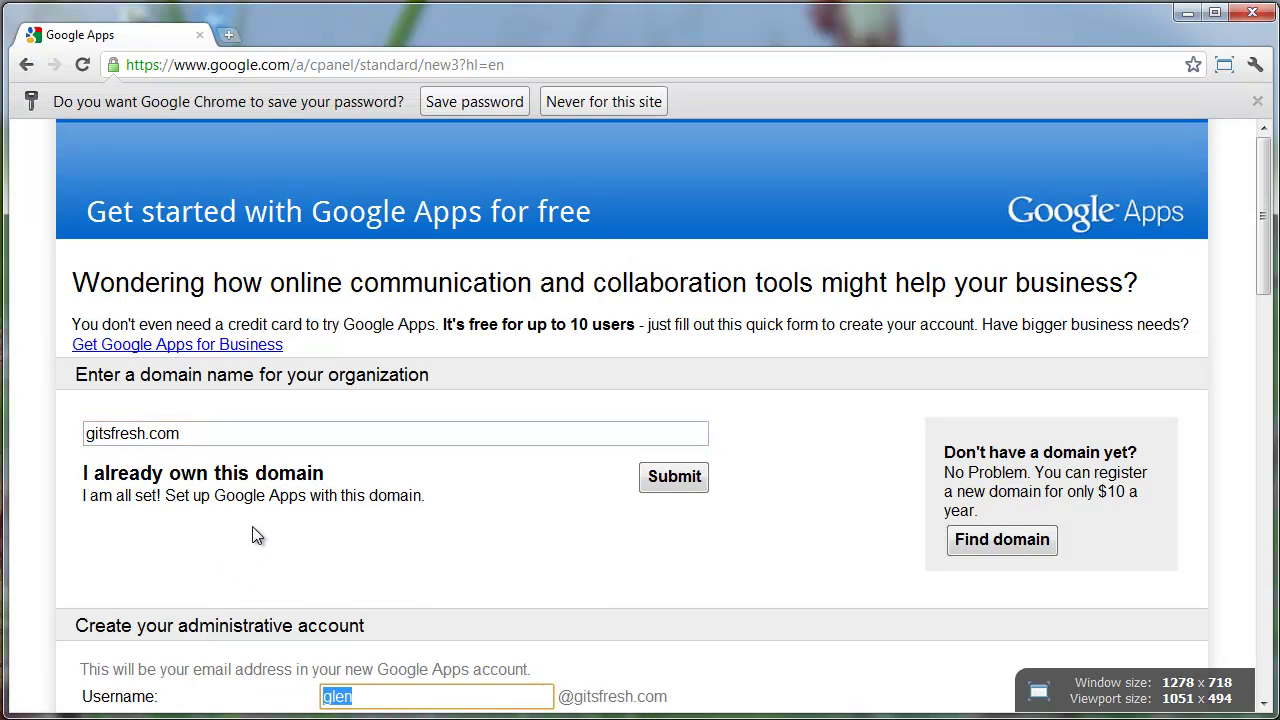
Enter and confirm a longer admin password, then accept the terms to create the gitsfresh.com account
scroll(255, 537, down, 3)
click(373, 447)
text(•••••••••)
key(Tab)
text(••••••••)
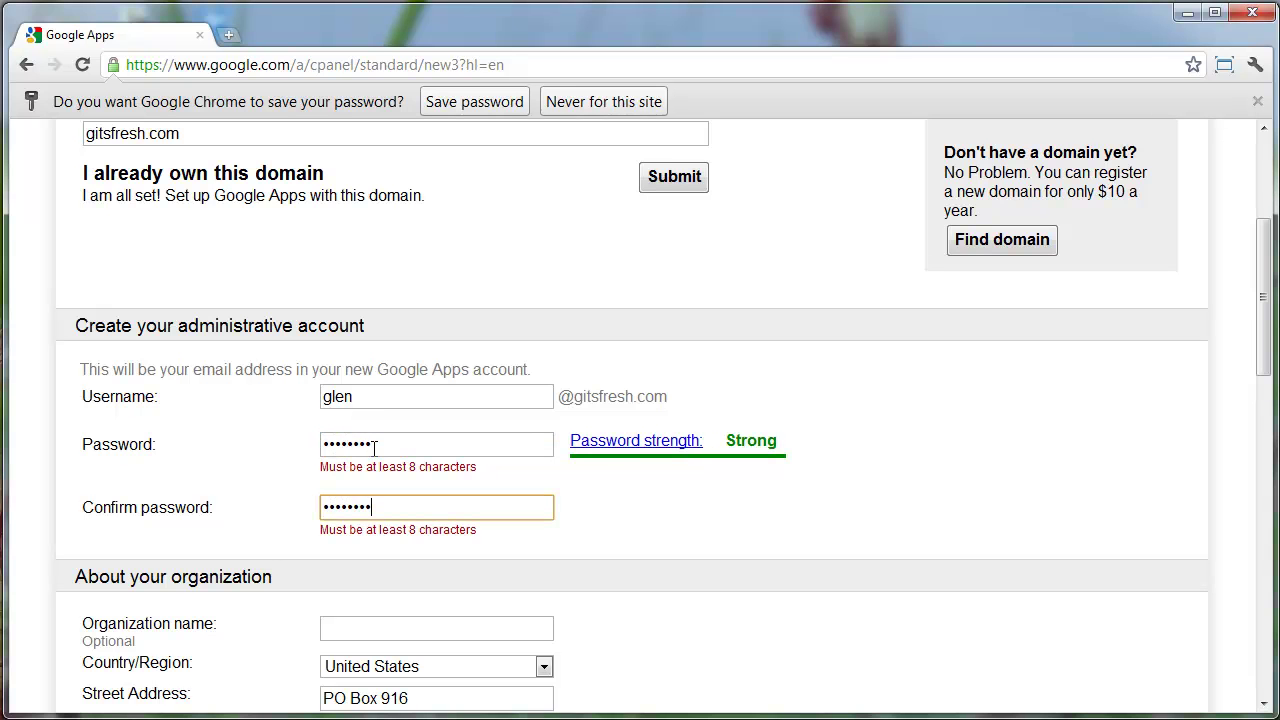
scroll(675, 545, down, 7)
scroll(720, 490, up, 3)
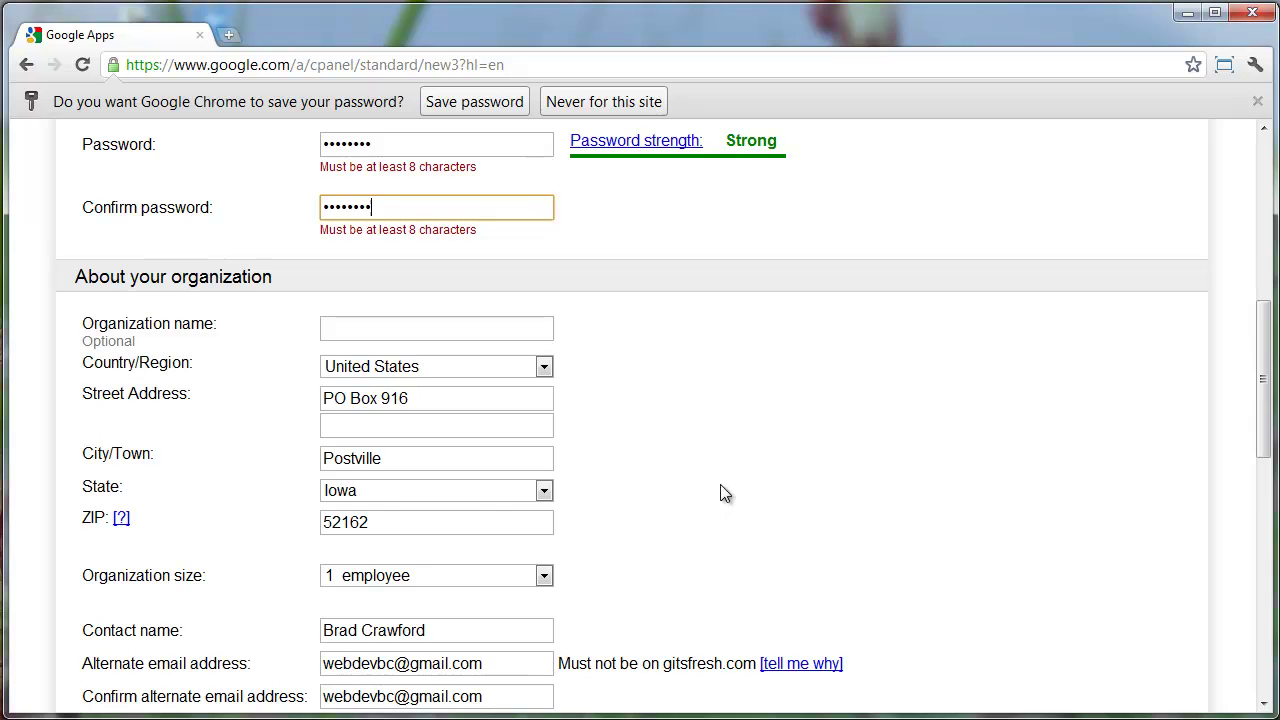
scroll(725, 492, down, 10)
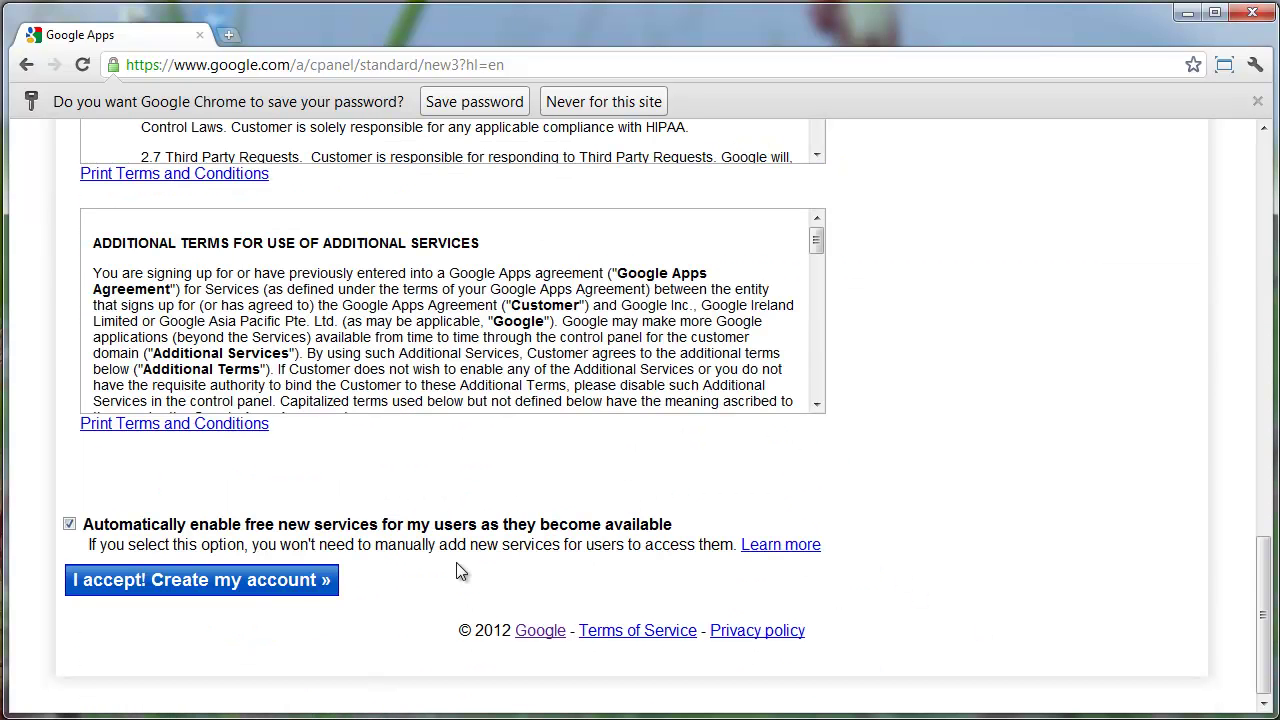
click(298, 583)
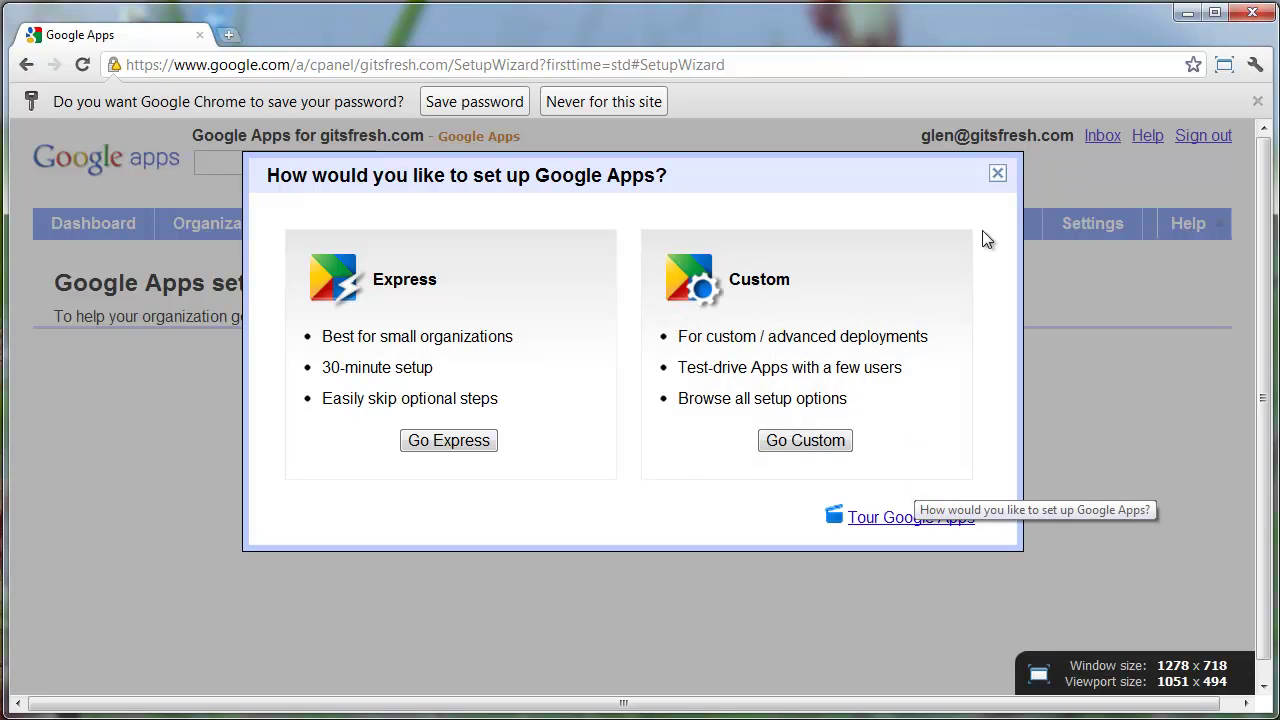
Dismiss the Express/Custom setup choice and view the dashboard's Service settings, where Email awaits domain verification
click(997, 178)
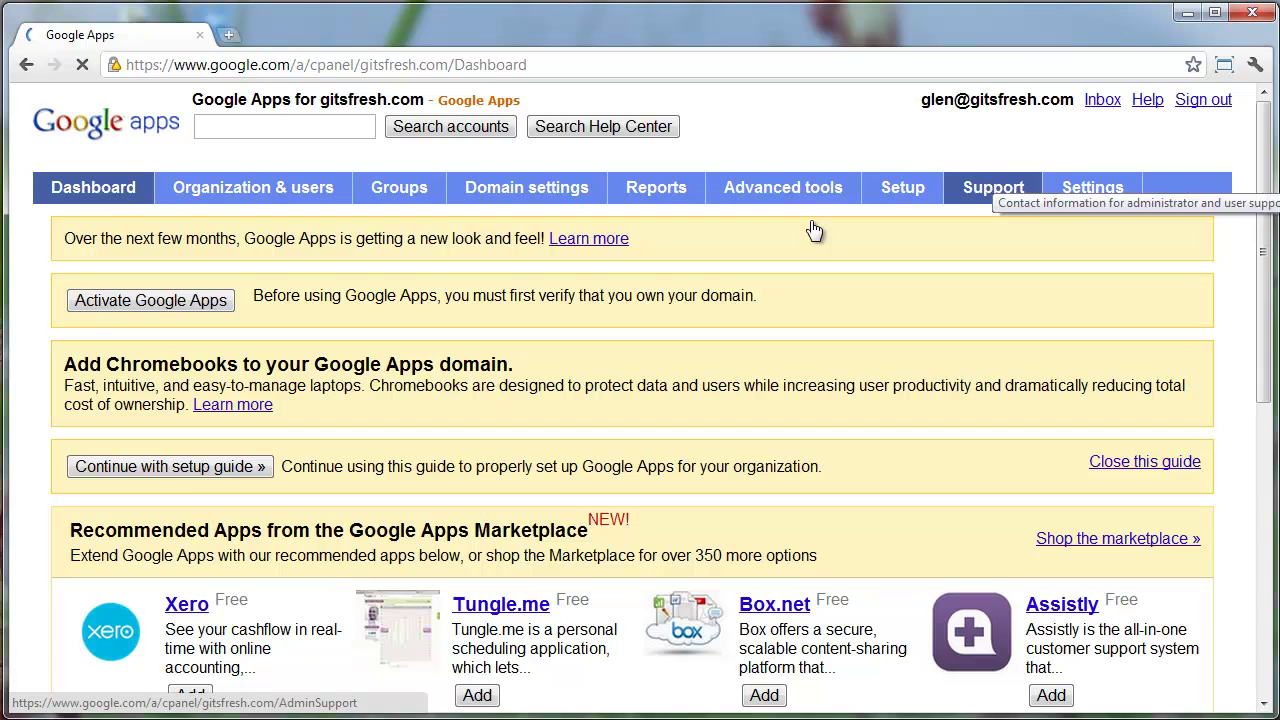
scroll(390, 345, down, 3)
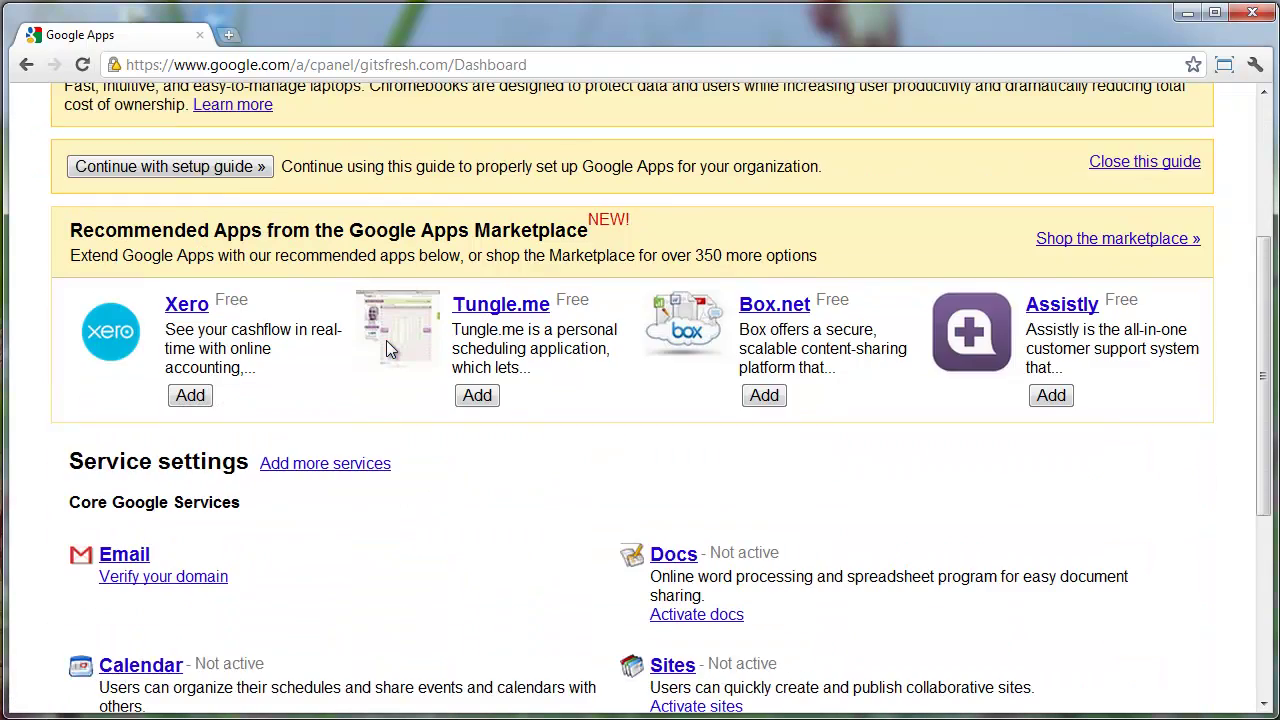
scroll(386, 340, down, 1)
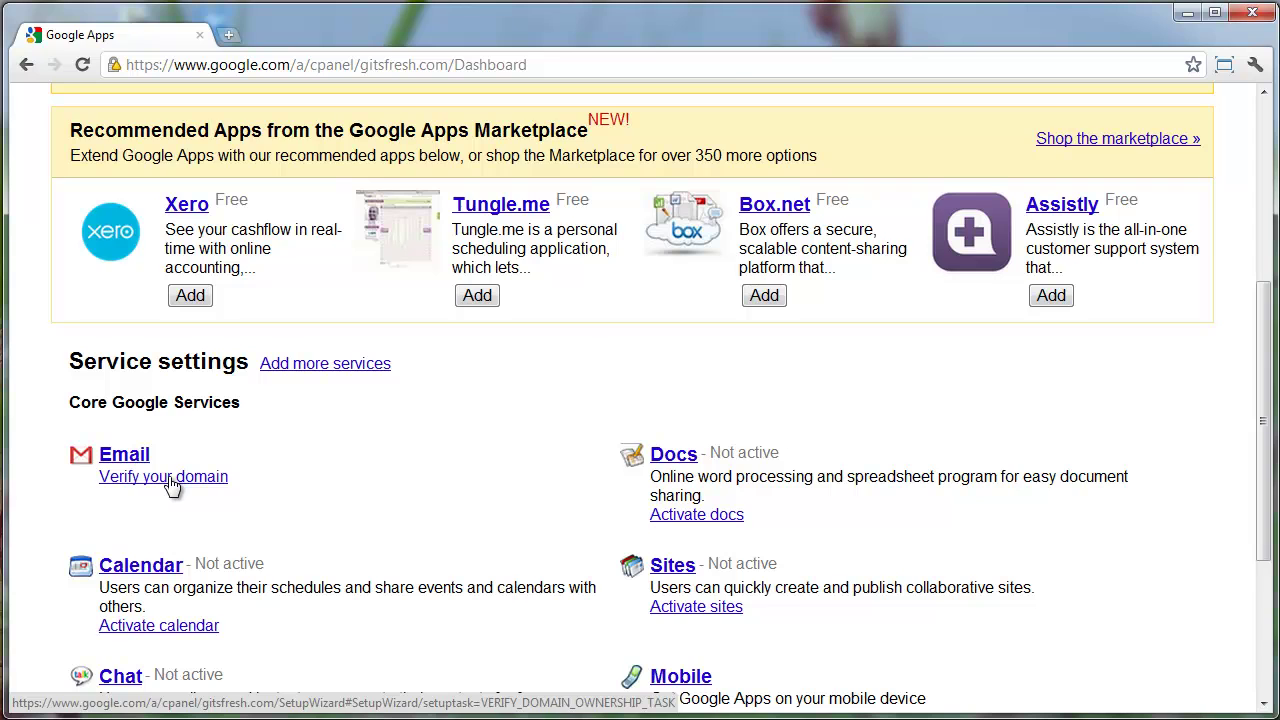
Try the Email 'Verify your domain' link, then return to the Google Apps dashboard
click(170, 484)
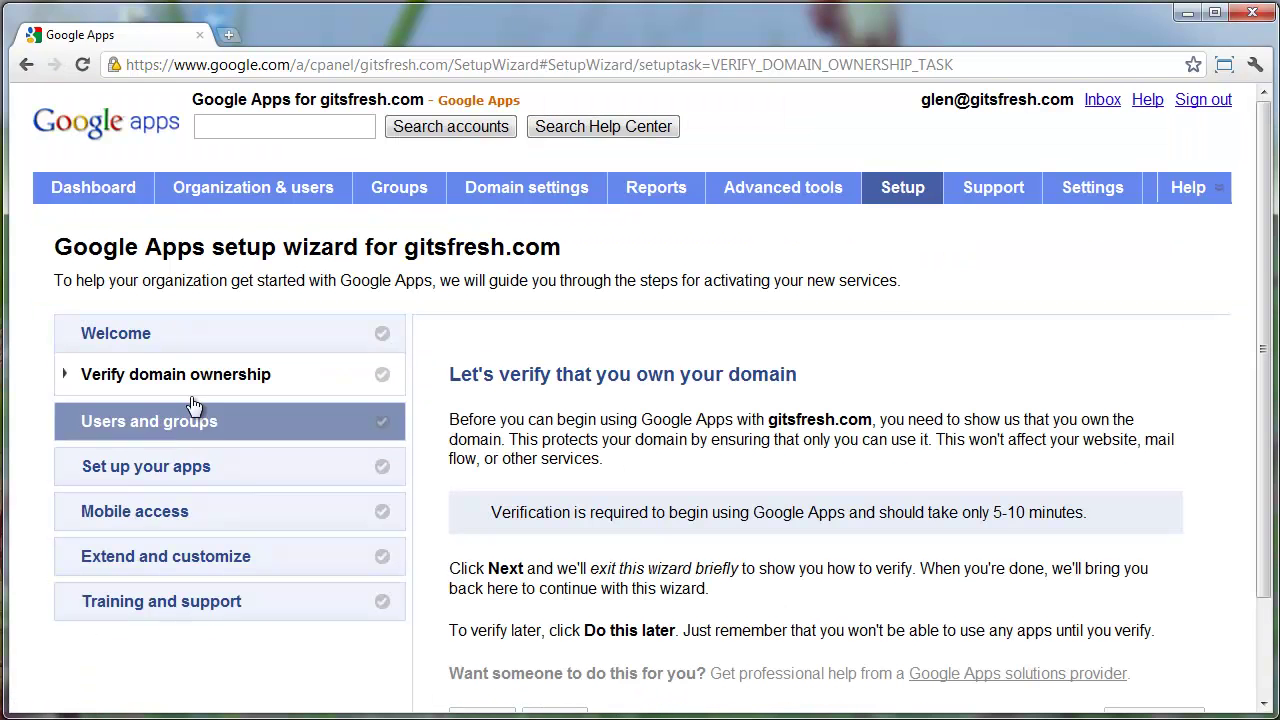
scroll(457, 350, down, 1)
scroll(463, 352, down, 1)
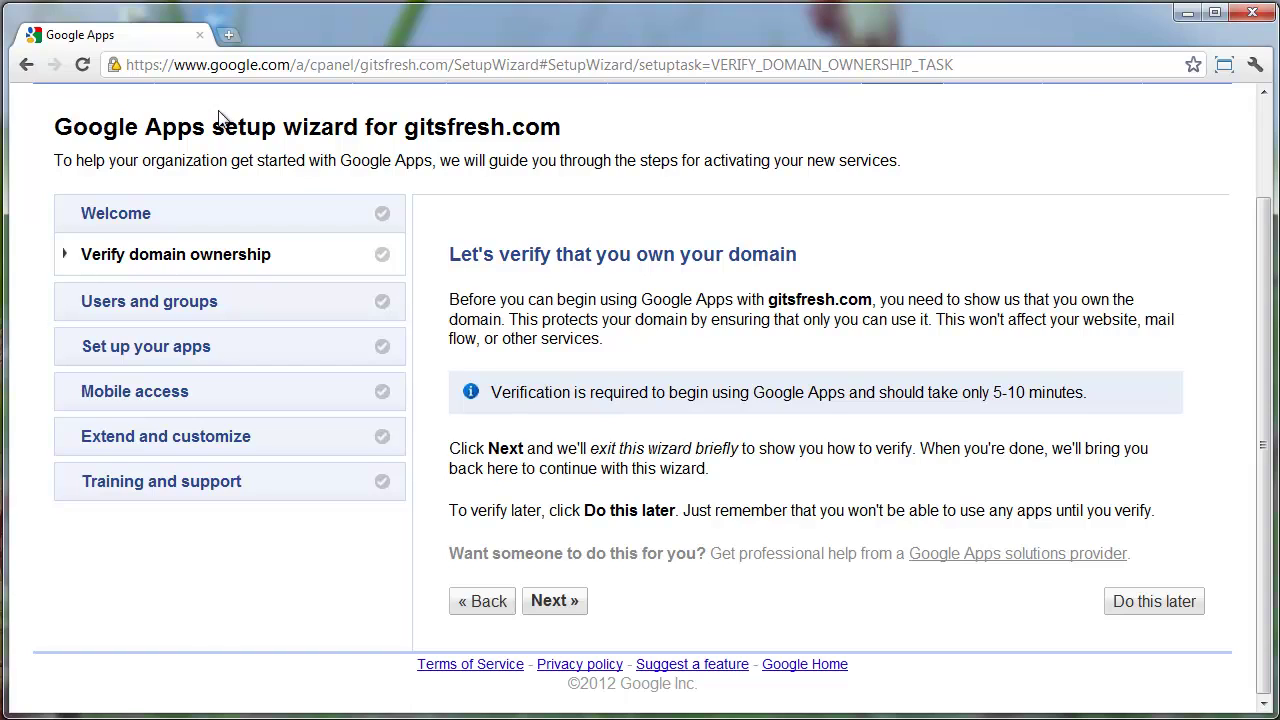
click(24, 68)
scroll(122, 318, down, 5)
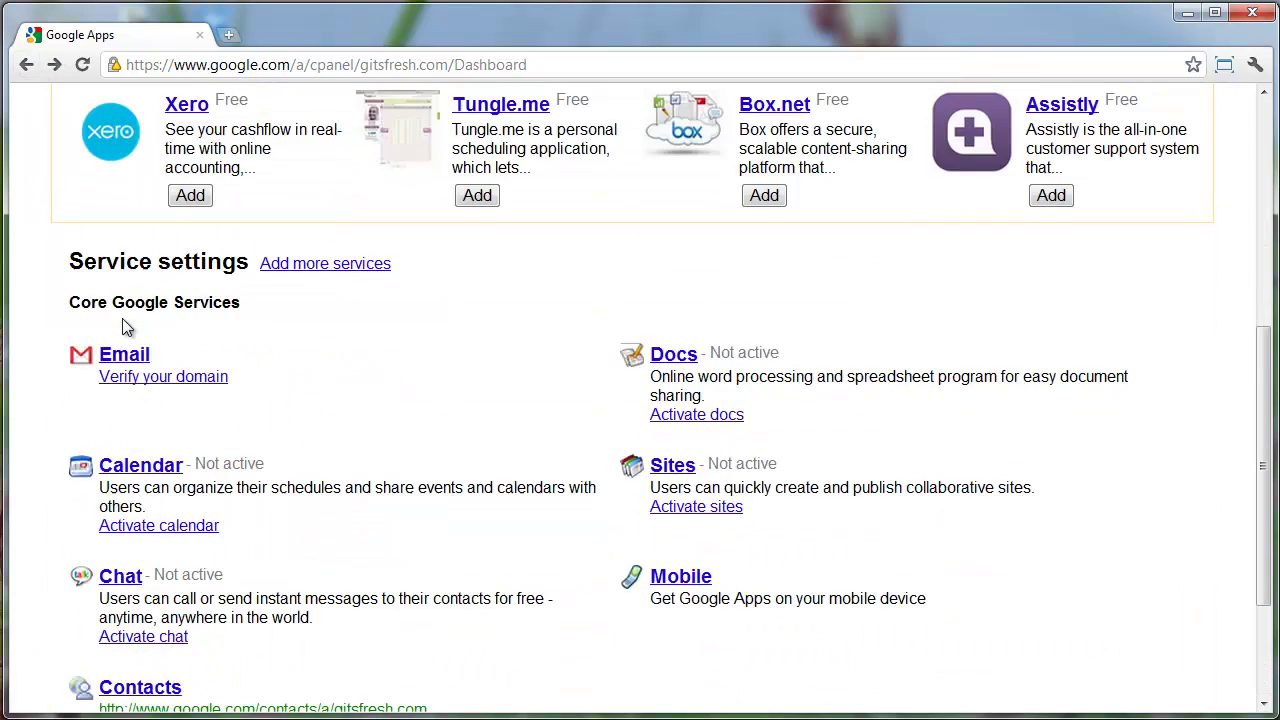
scroll(108, 328, up, 3)
scroll(120, 105, up, 2)
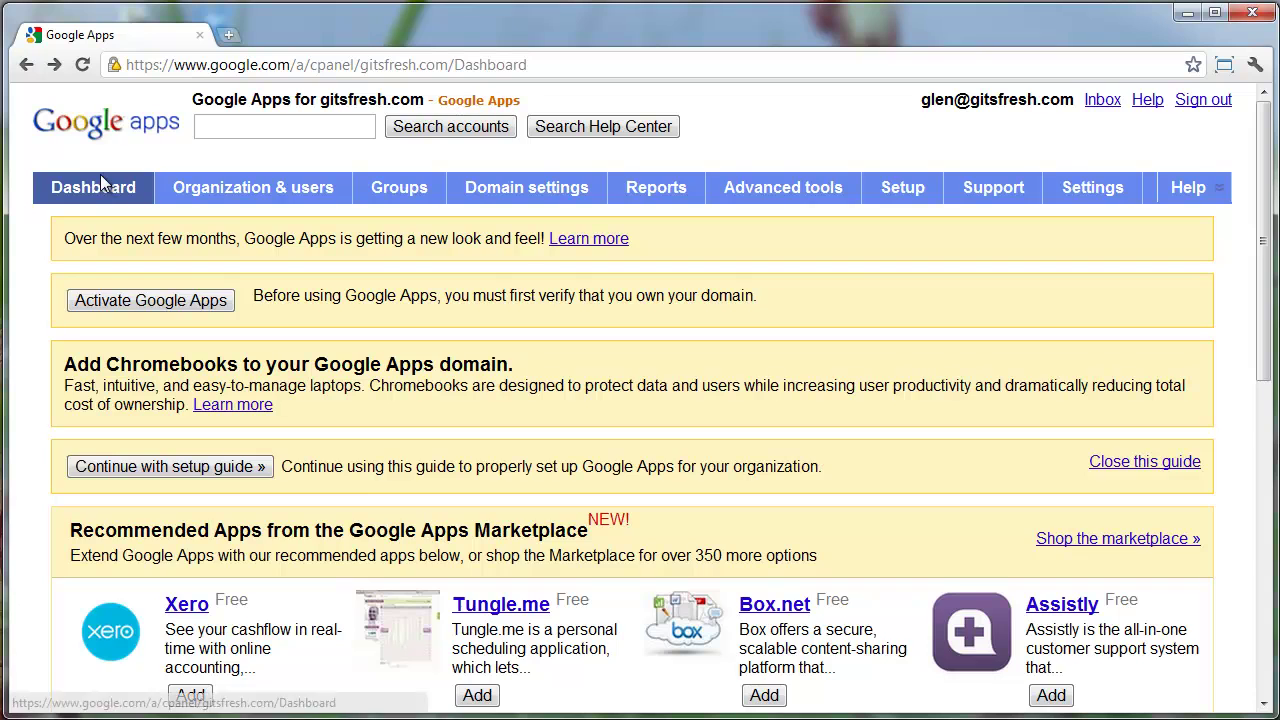
Reload the dashboard and follow 'Verify your domain' again to reach the Verify domain ownership step
click(100, 176)
scroll(83, 251, down, 4)
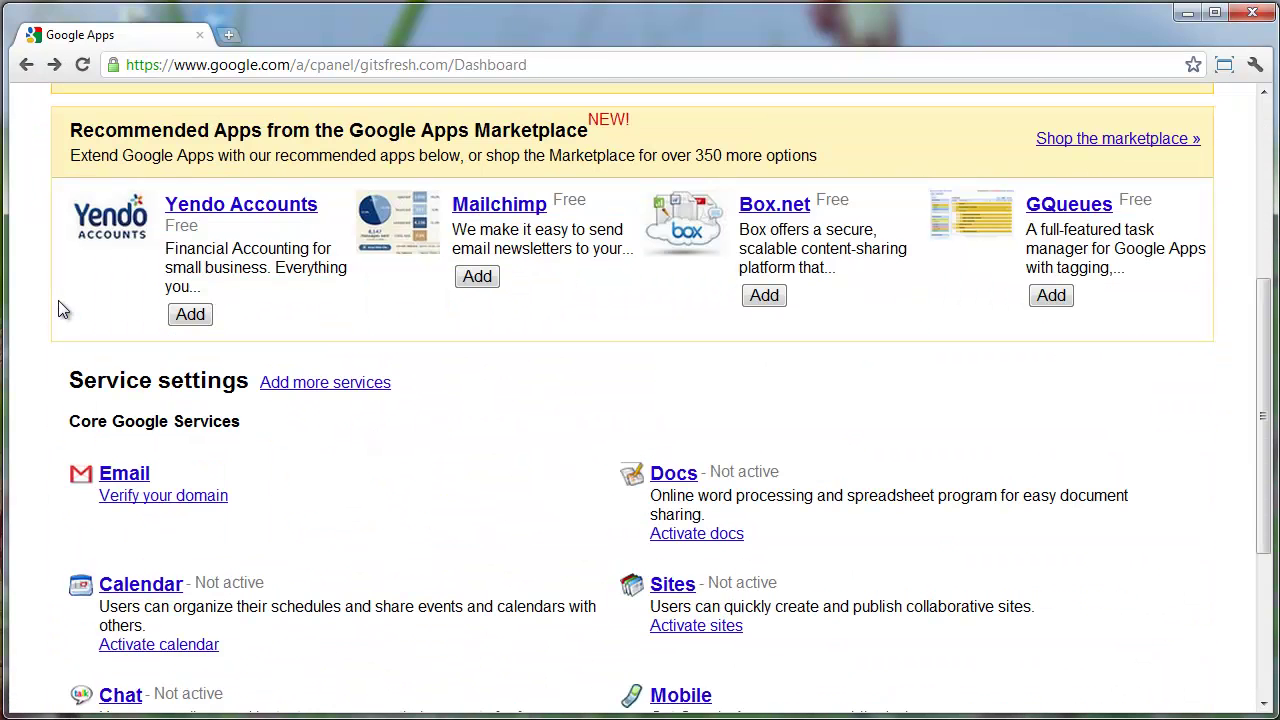
click(150, 494)
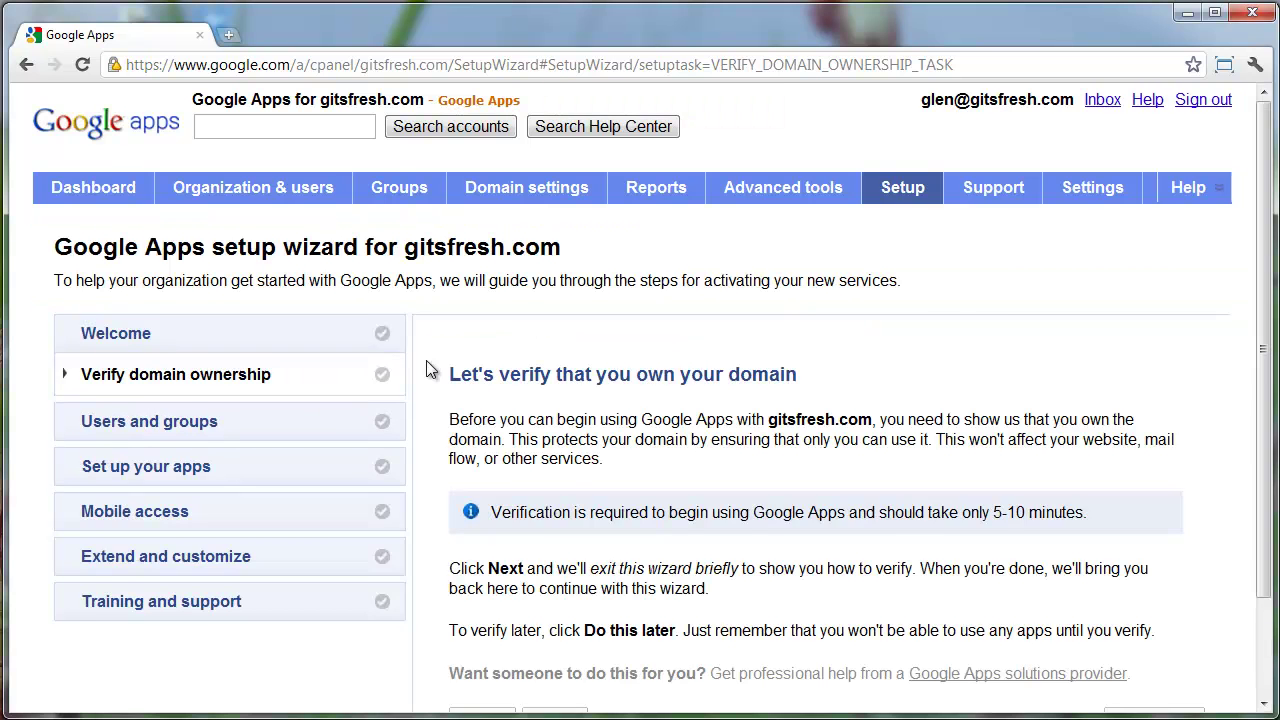
scroll(555, 392, down, 1)
scroll(556, 396, down, 1)
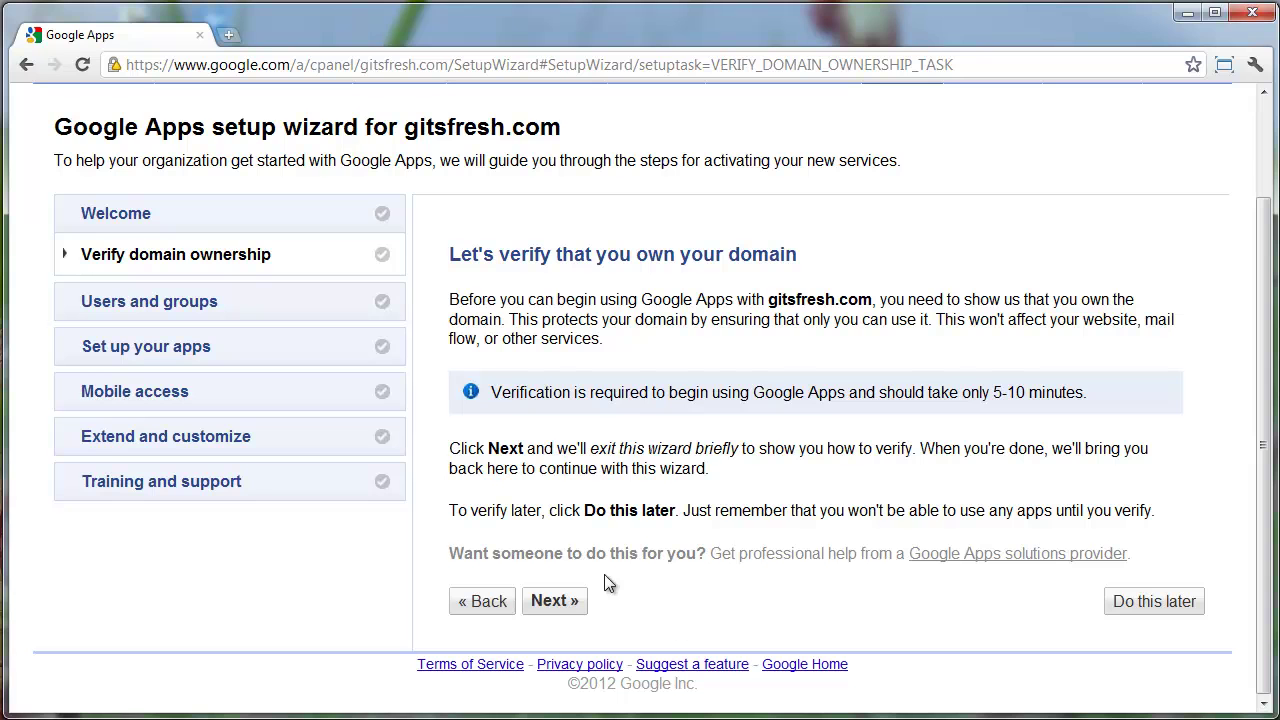
Sign in to Webmaster Tools and choose GoDaddy.com as the domain registrar
click(555, 601)
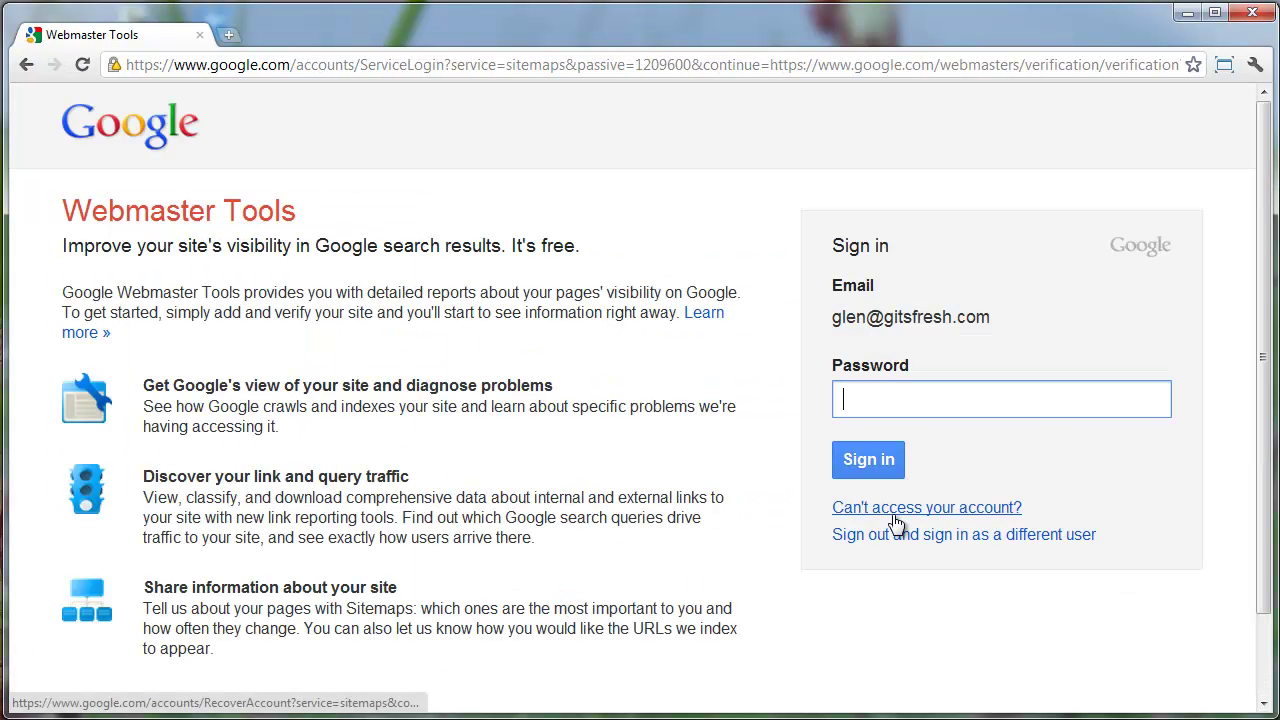
text(••••••••)
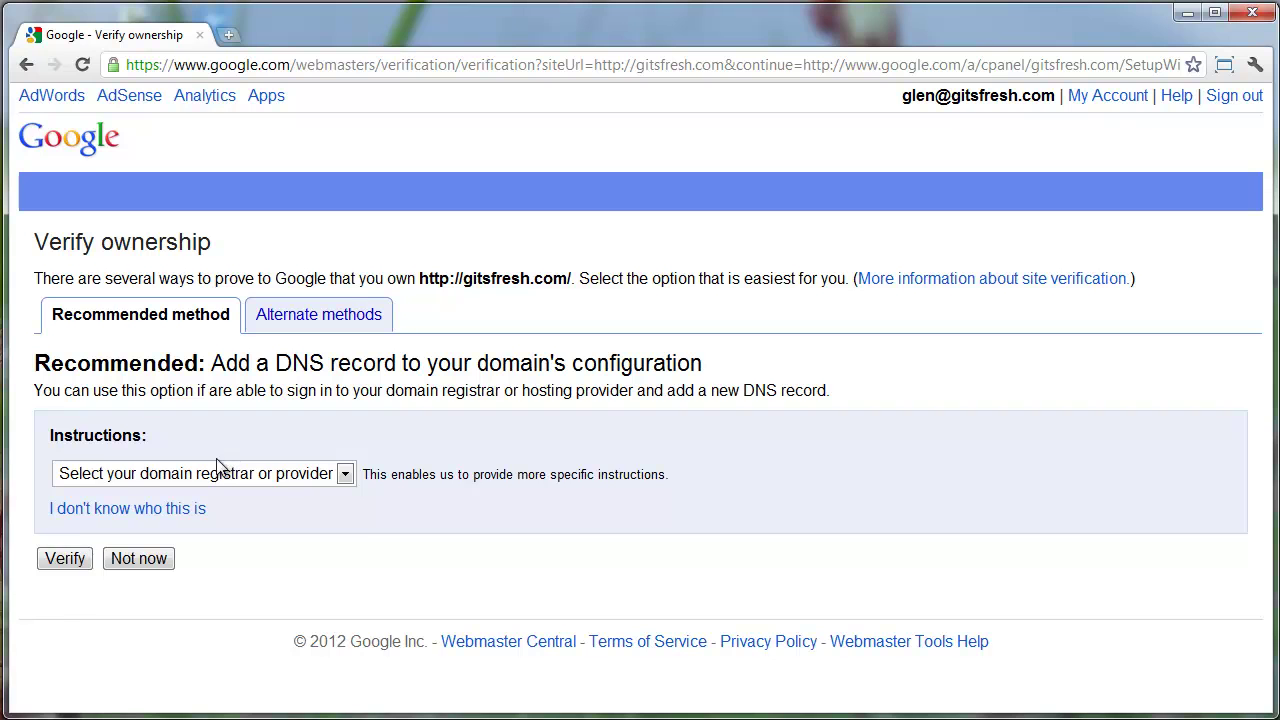
click(208, 475)
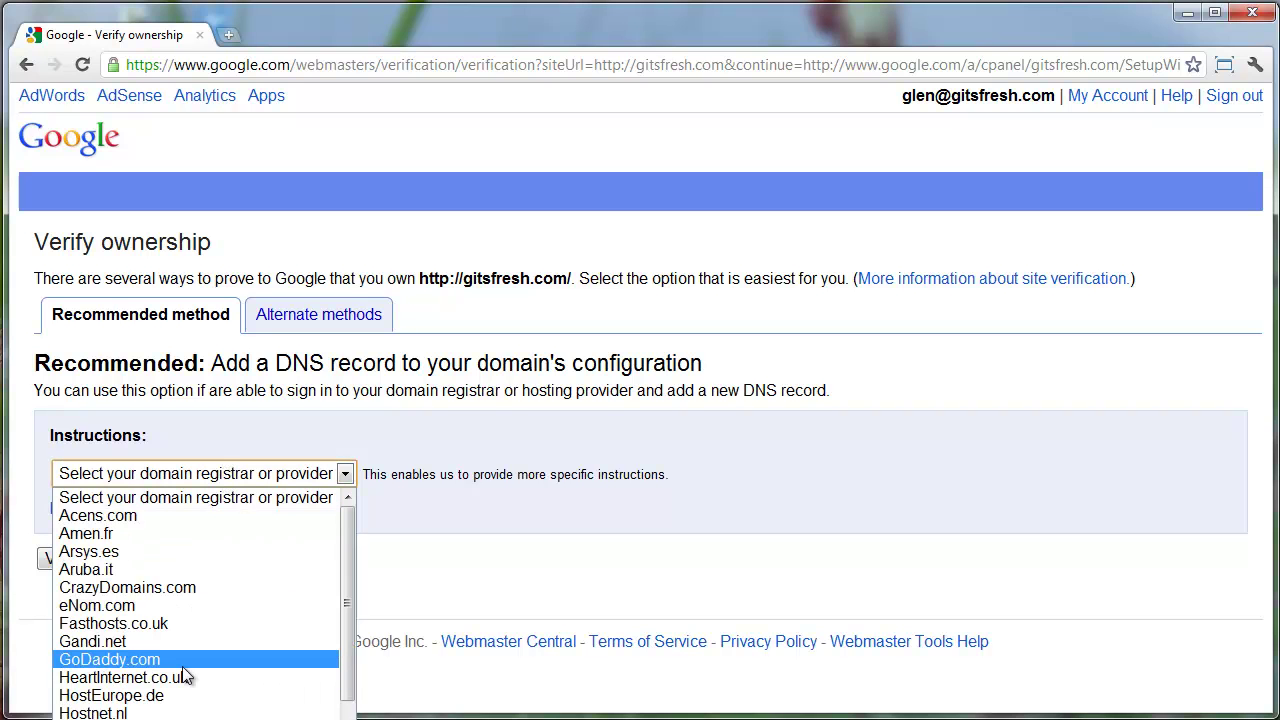
scroll(186, 677, down, 2)
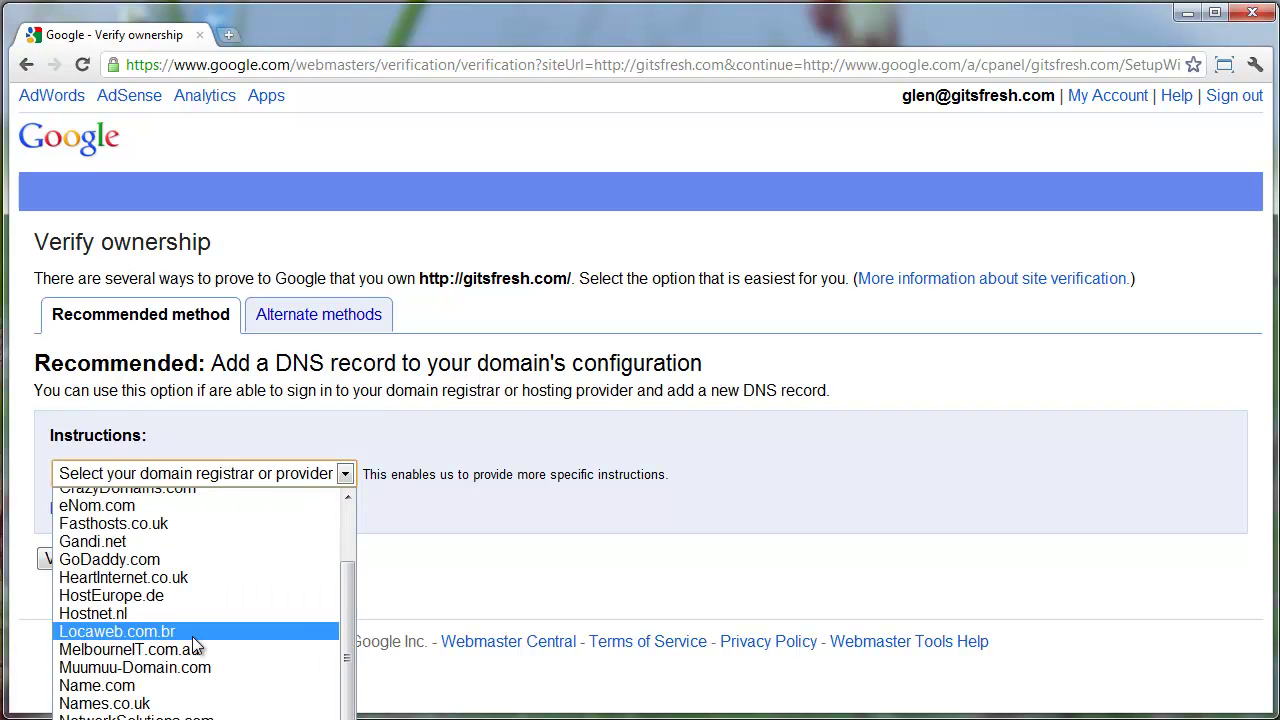
click(179, 555)
scroll(555, 437, down, 1)
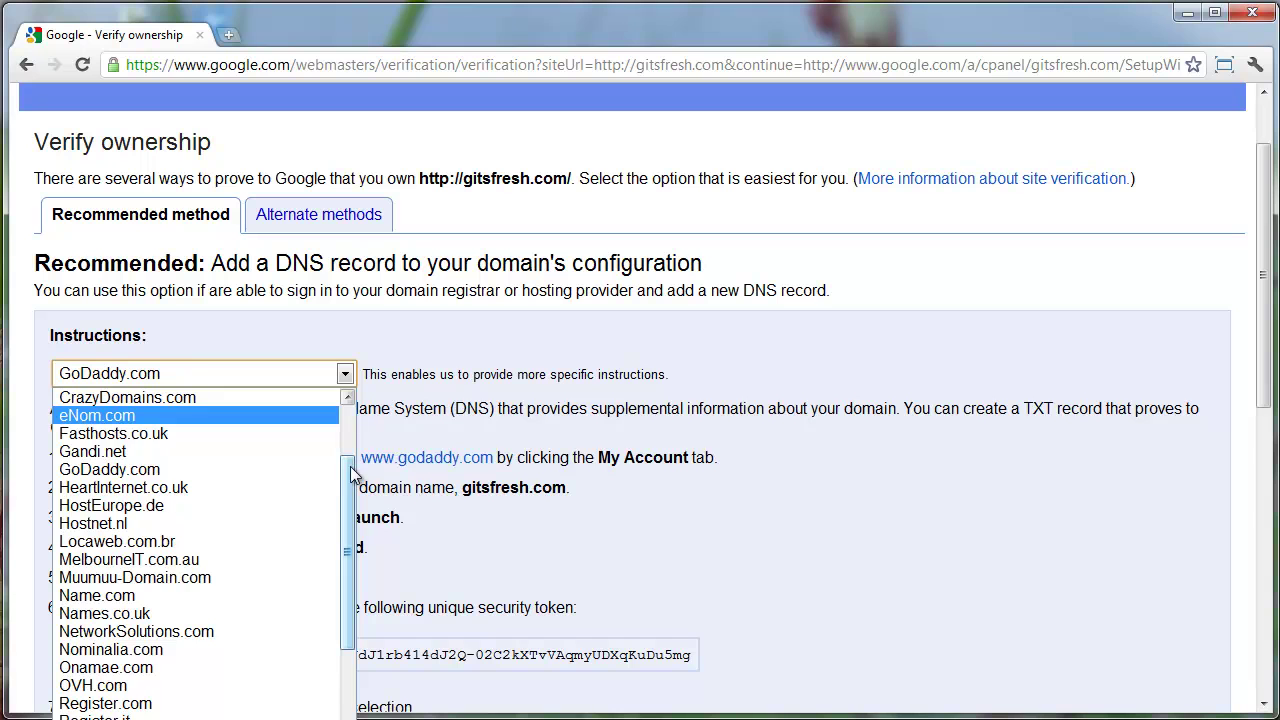
drag(352, 465, 363, 515)
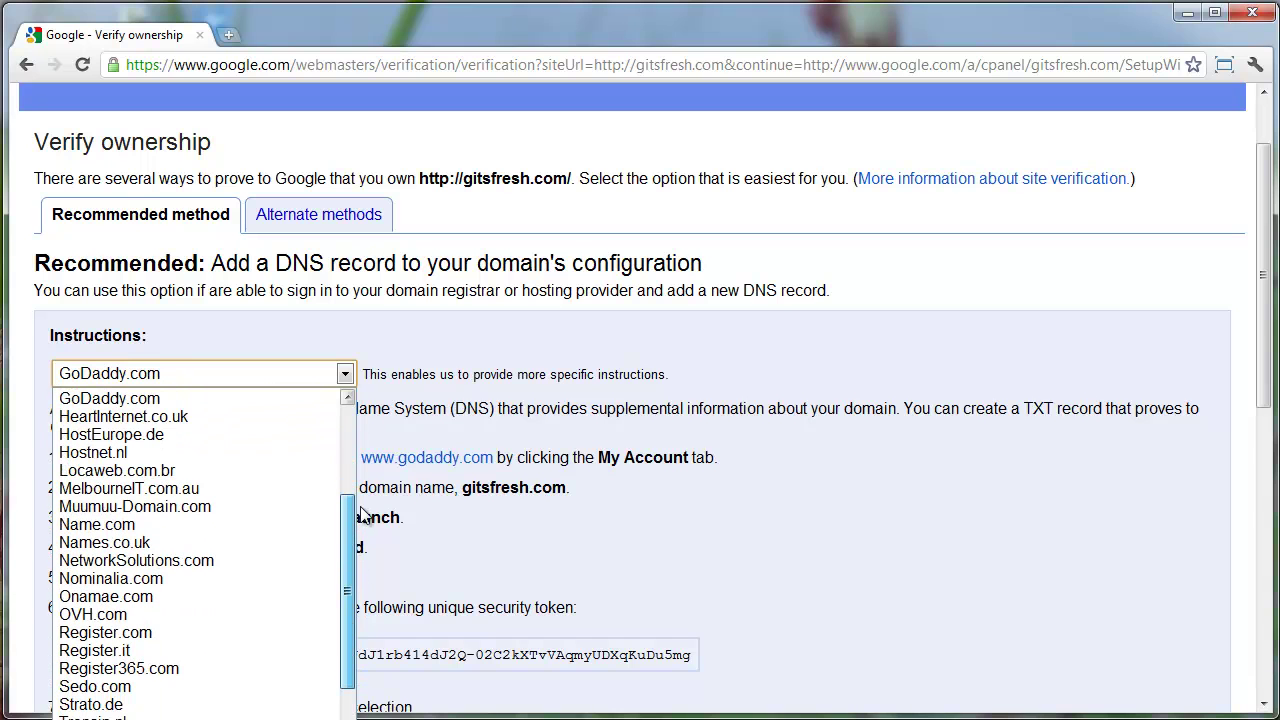
click(474, 514)
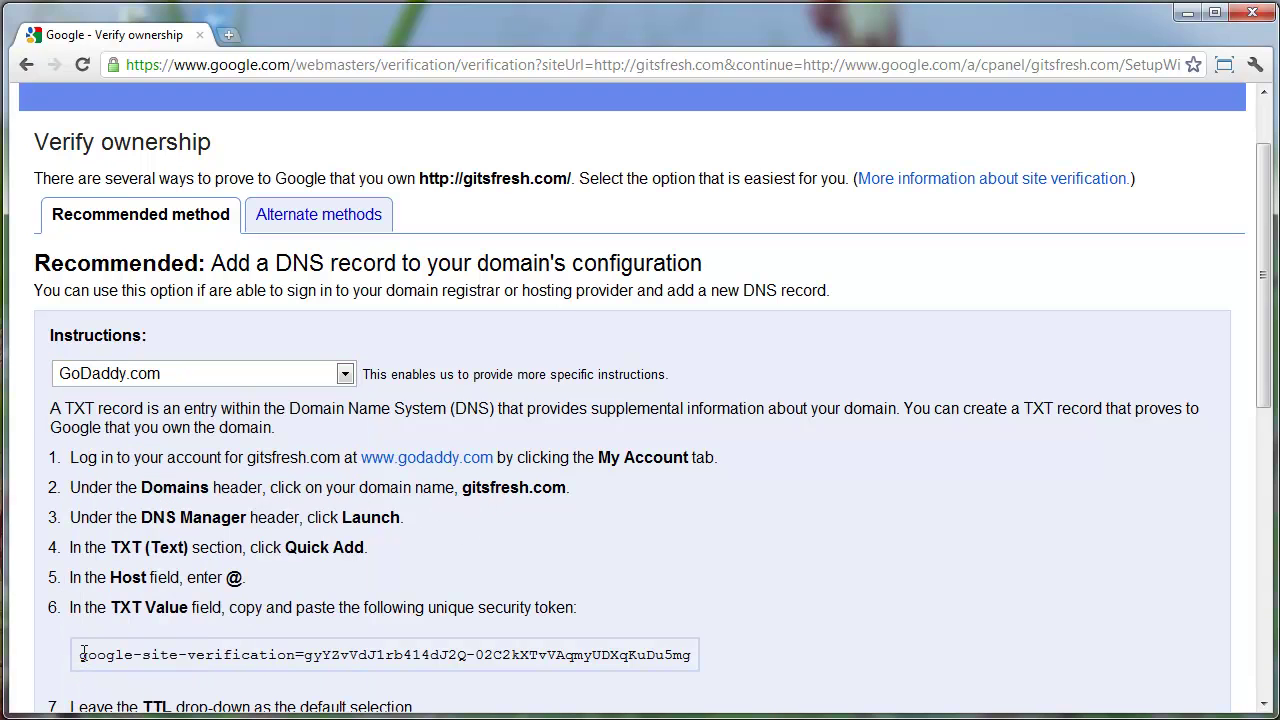
Copy the unique security token for the TXT record
drag(81, 652, 692, 655)
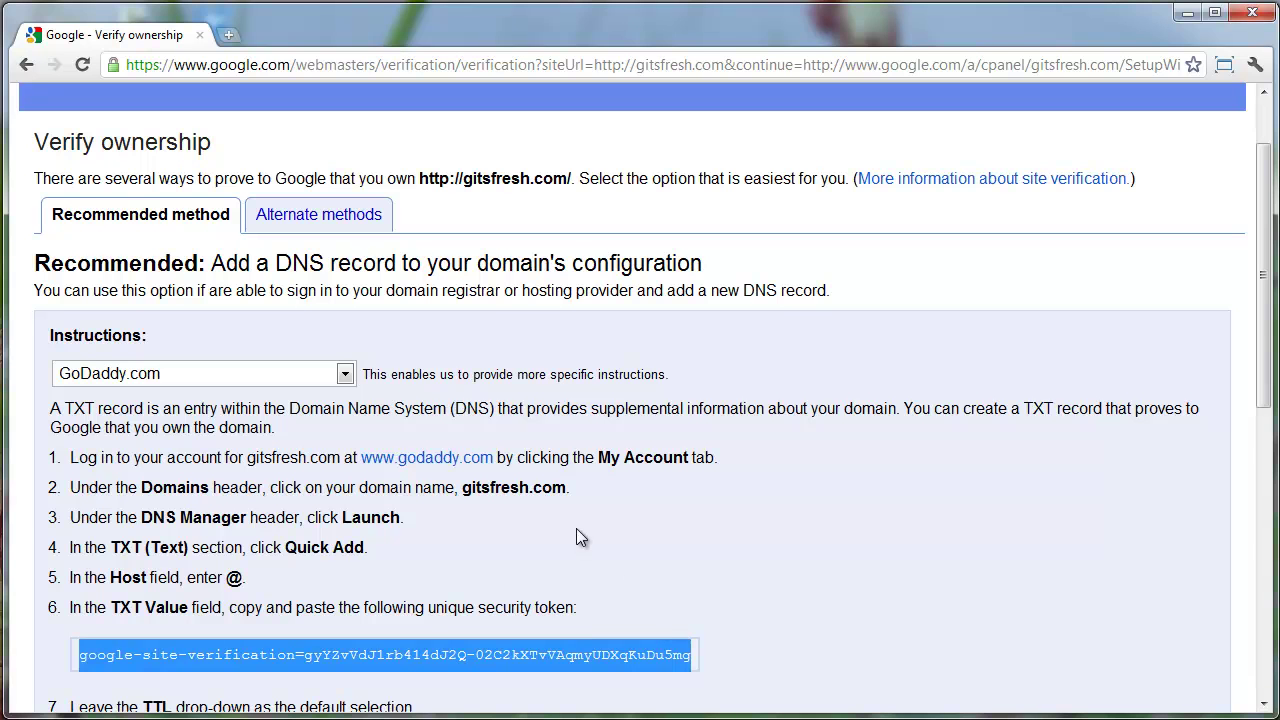
scroll(576, 528, down, 4)
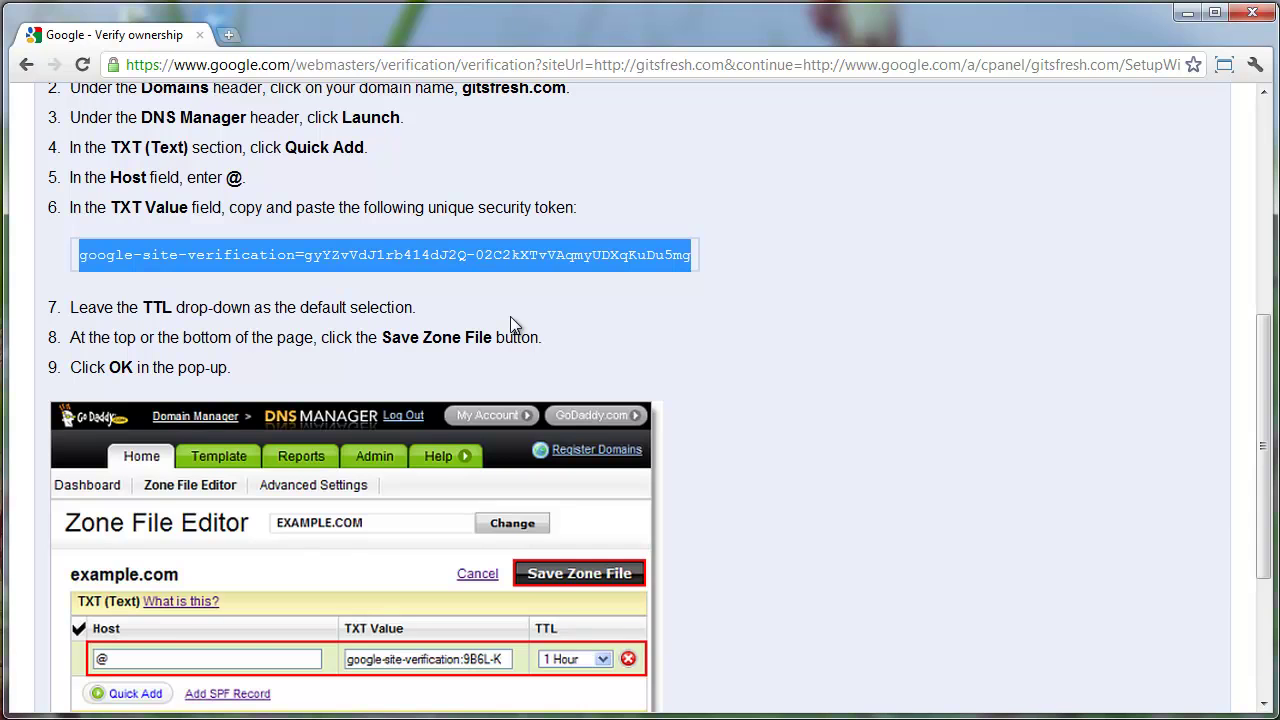
scroll(500, 286, down, 1)
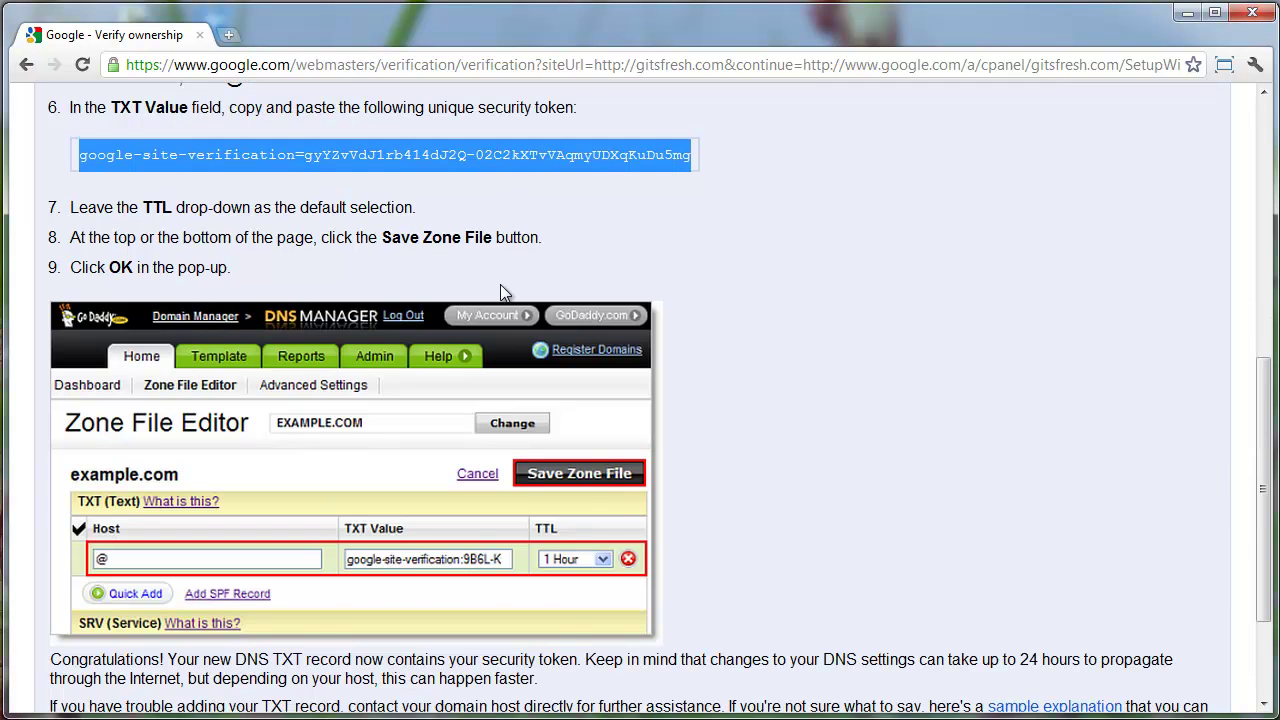
scroll(504, 278, up, 2)
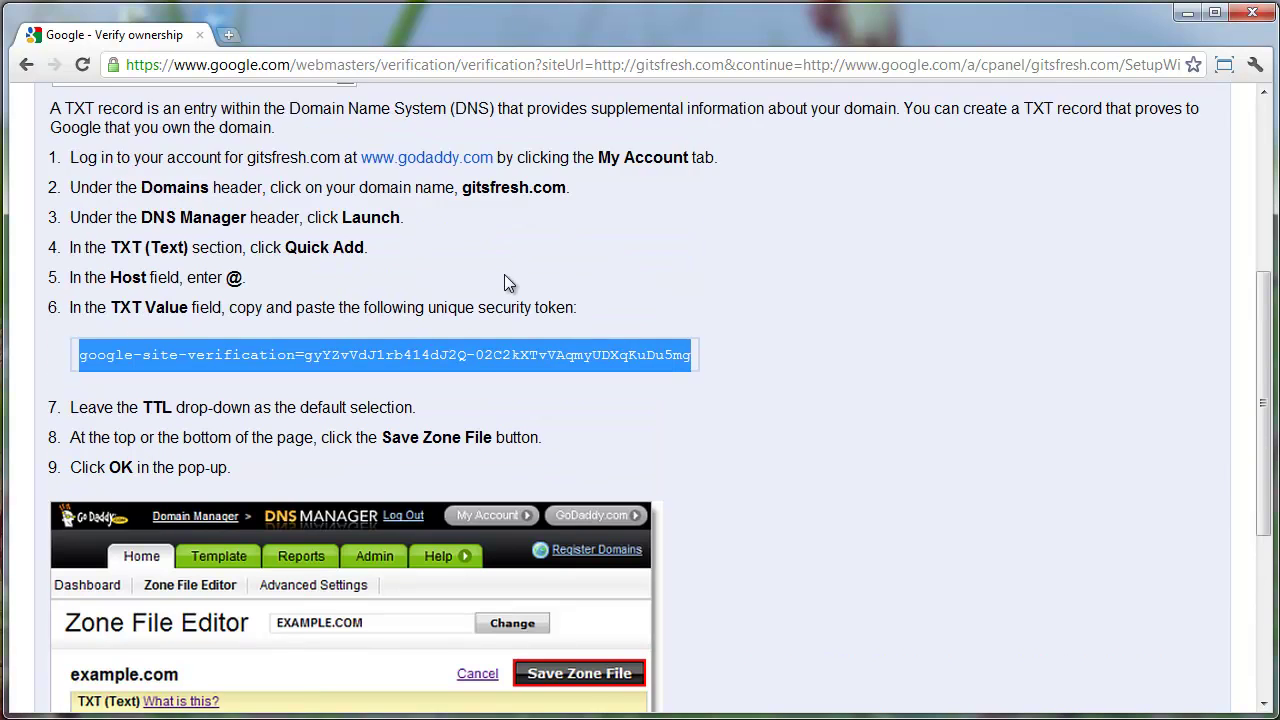
right_click(524, 352)
click(572, 367)
Open the godaddy.com link in a new tab
scroll(466, 410, down, 5)
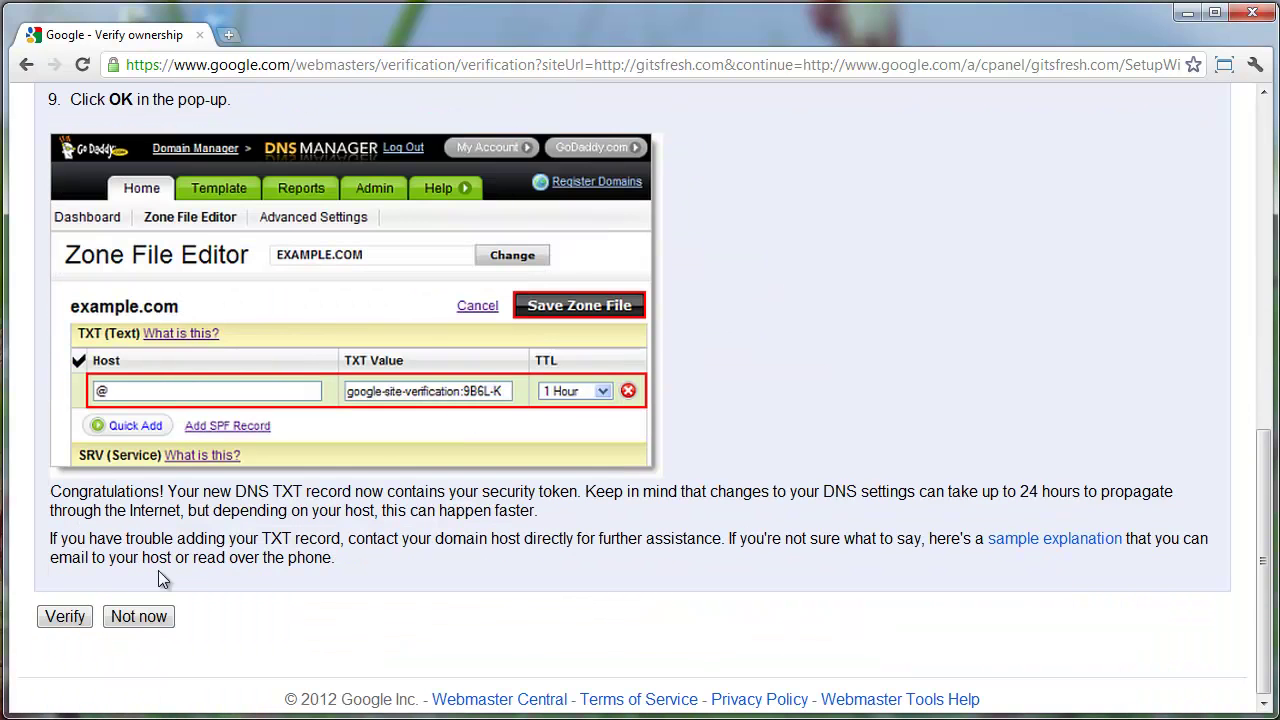
scroll(66, 622, up, 5)
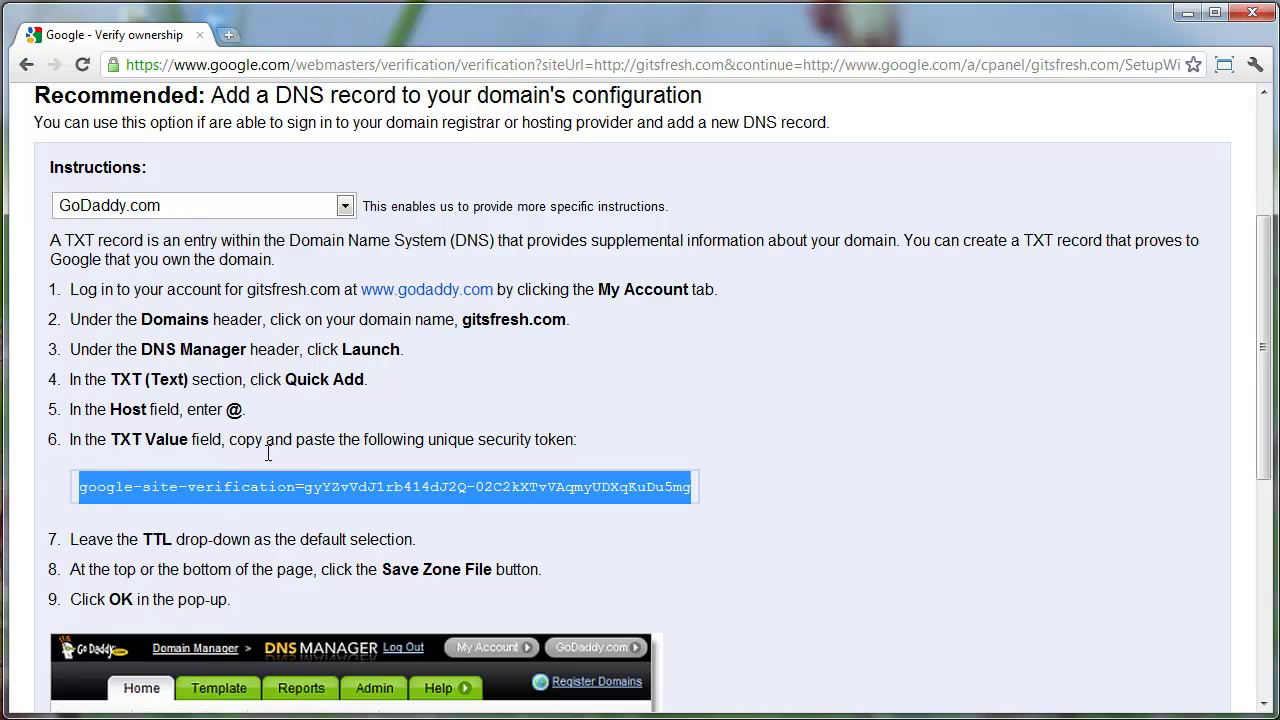
right_click(425, 289)
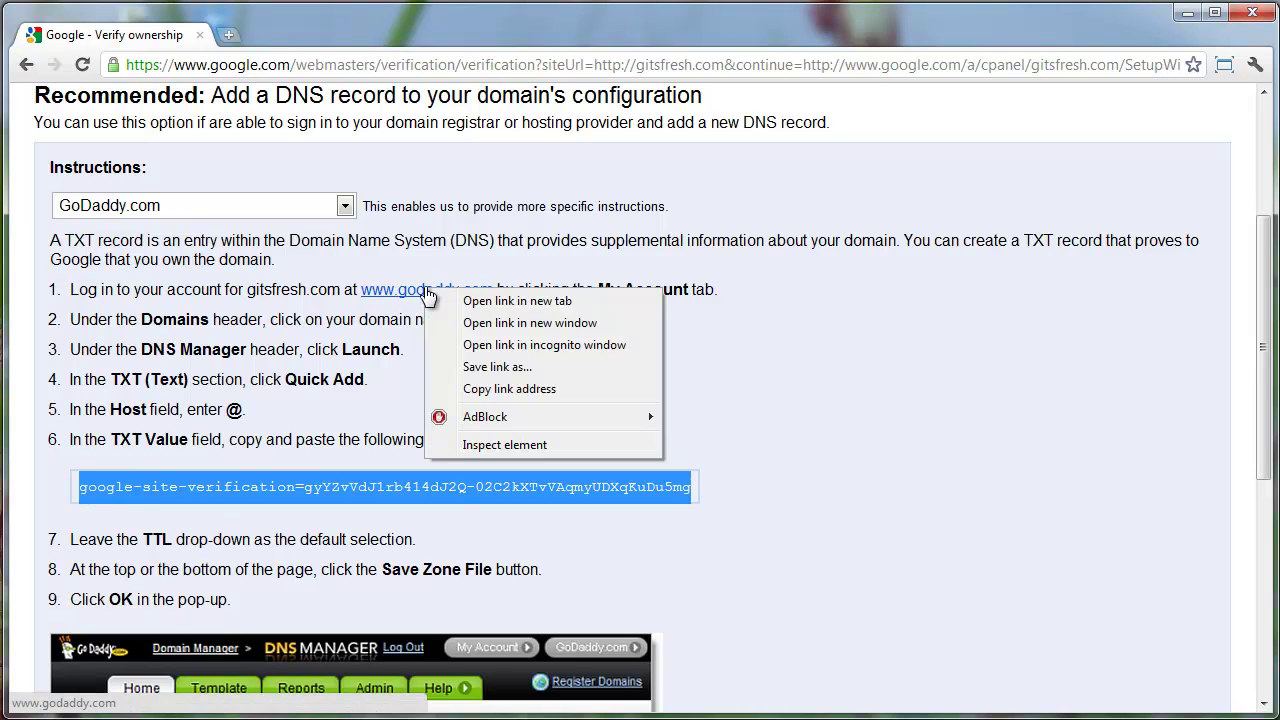
click(490, 302)
Log in to GoDaddy and launch DNS Manager for GITSFRESH.COM via Domain Management
click(298, 36)
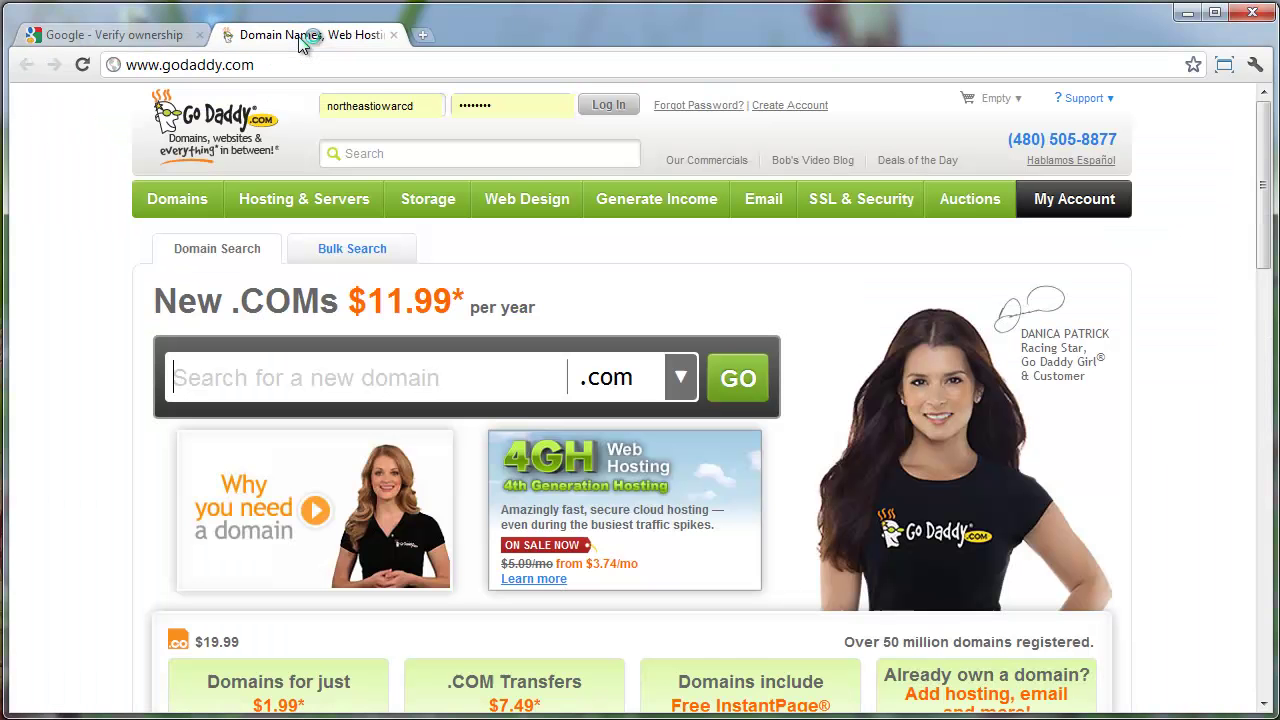
click(609, 108)
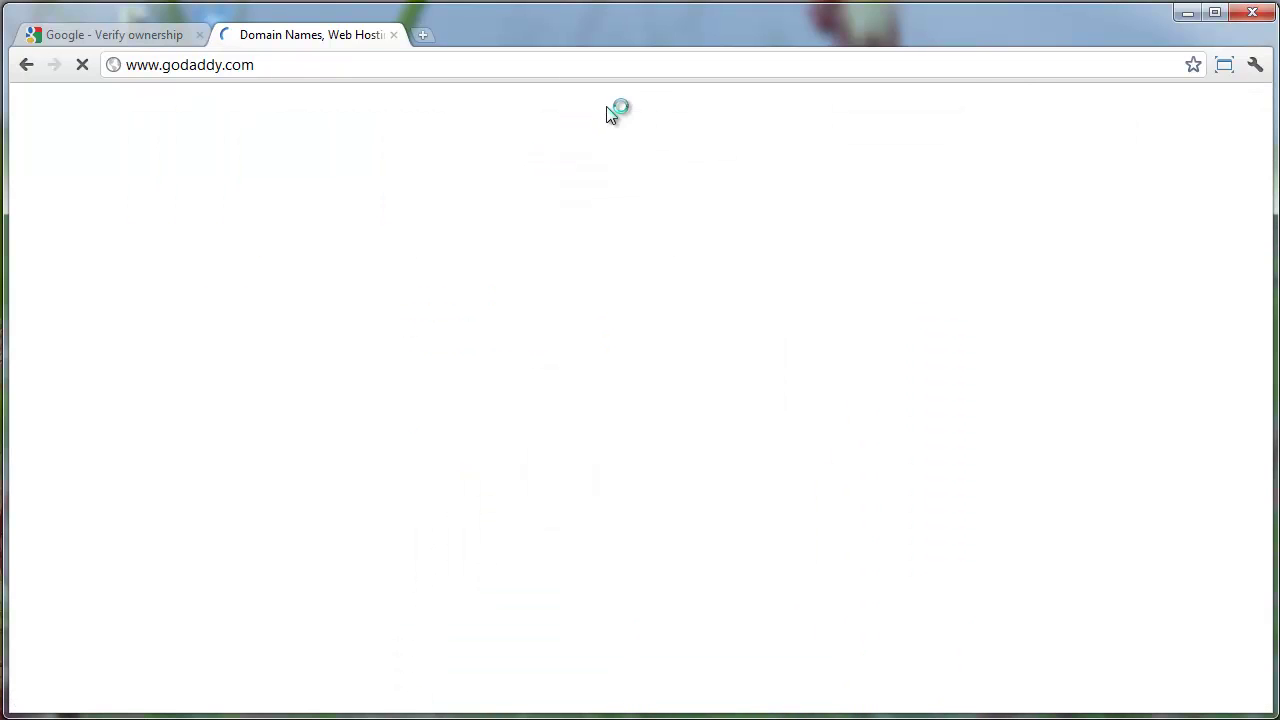
mouse_move(185, 212)
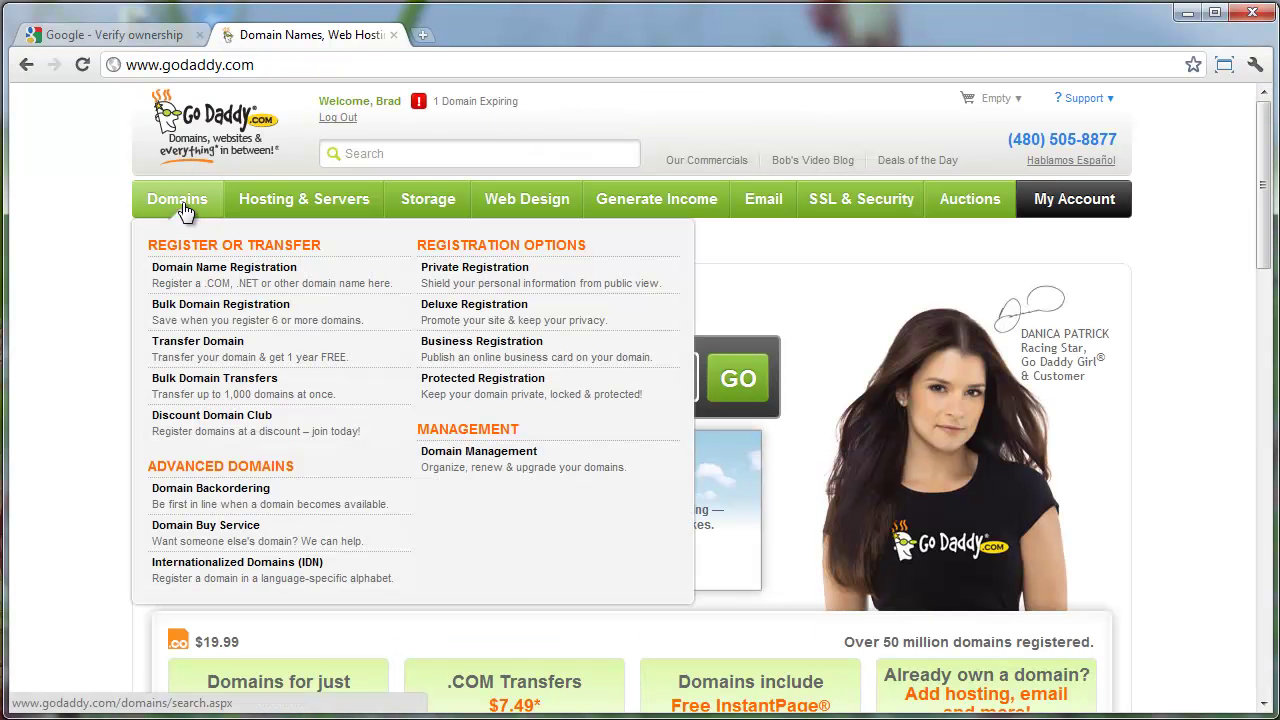
click(463, 471)
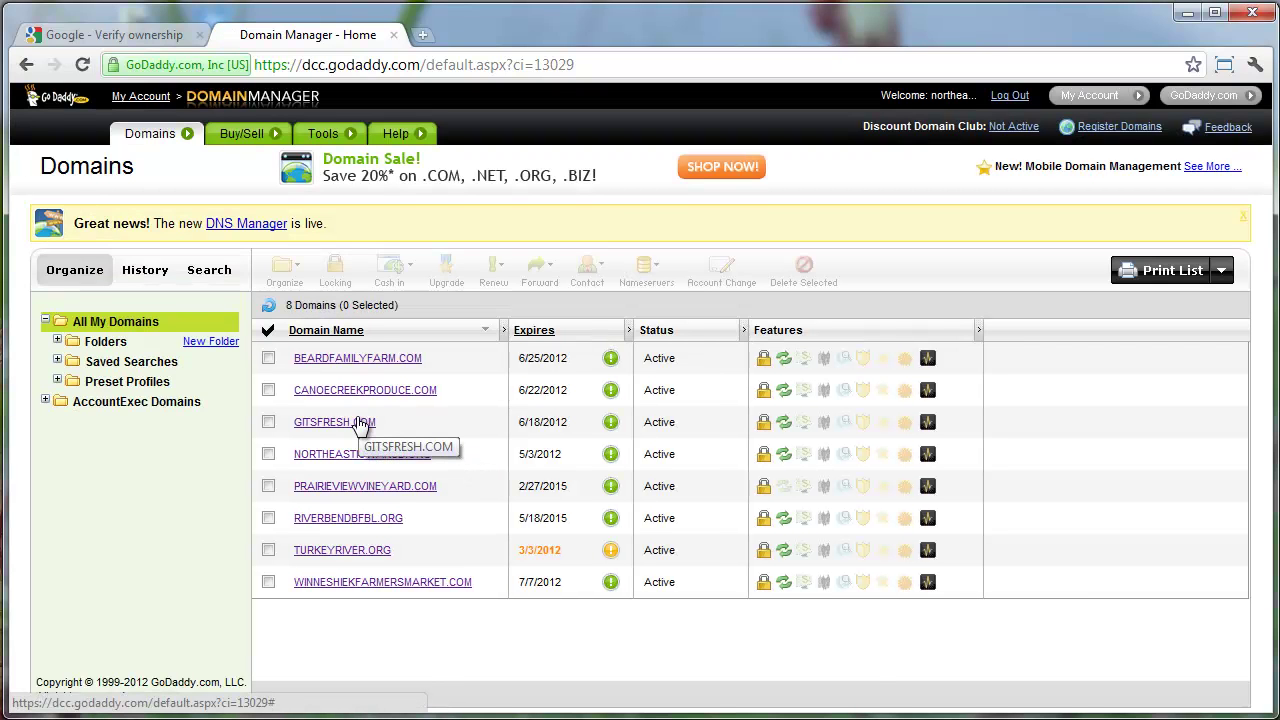
click(359, 423)
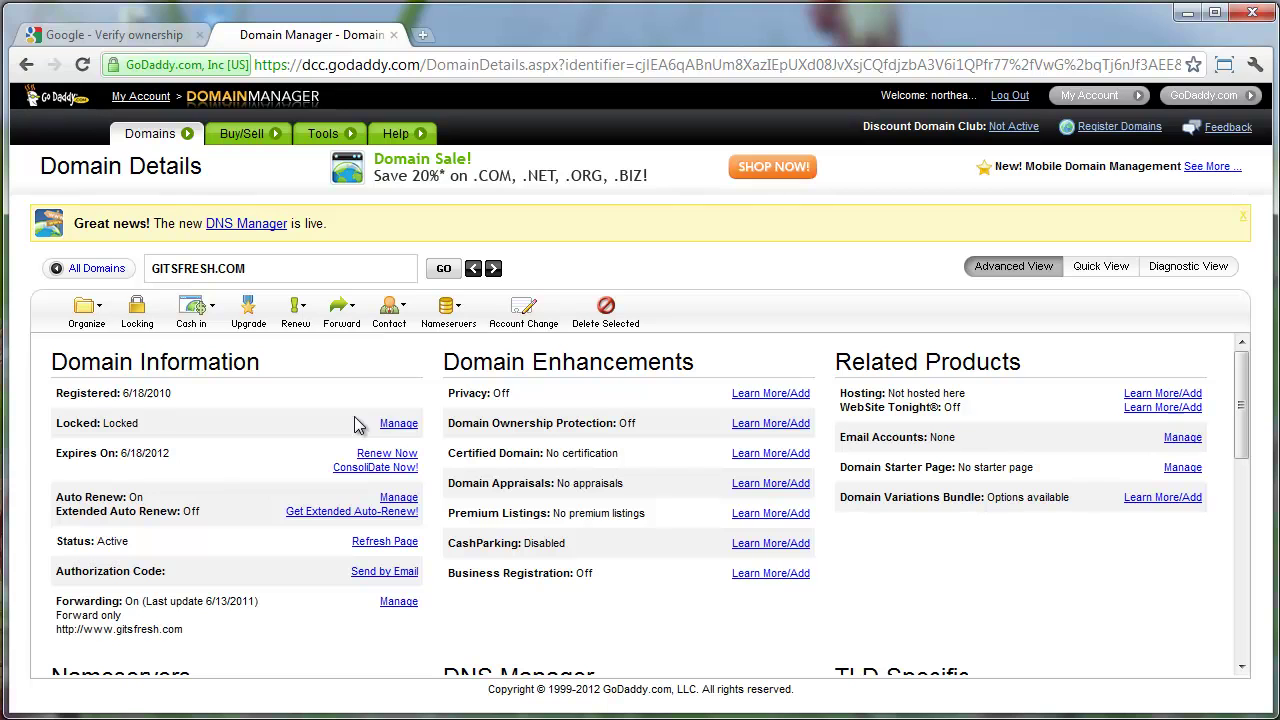
scroll(405, 405, down, 2)
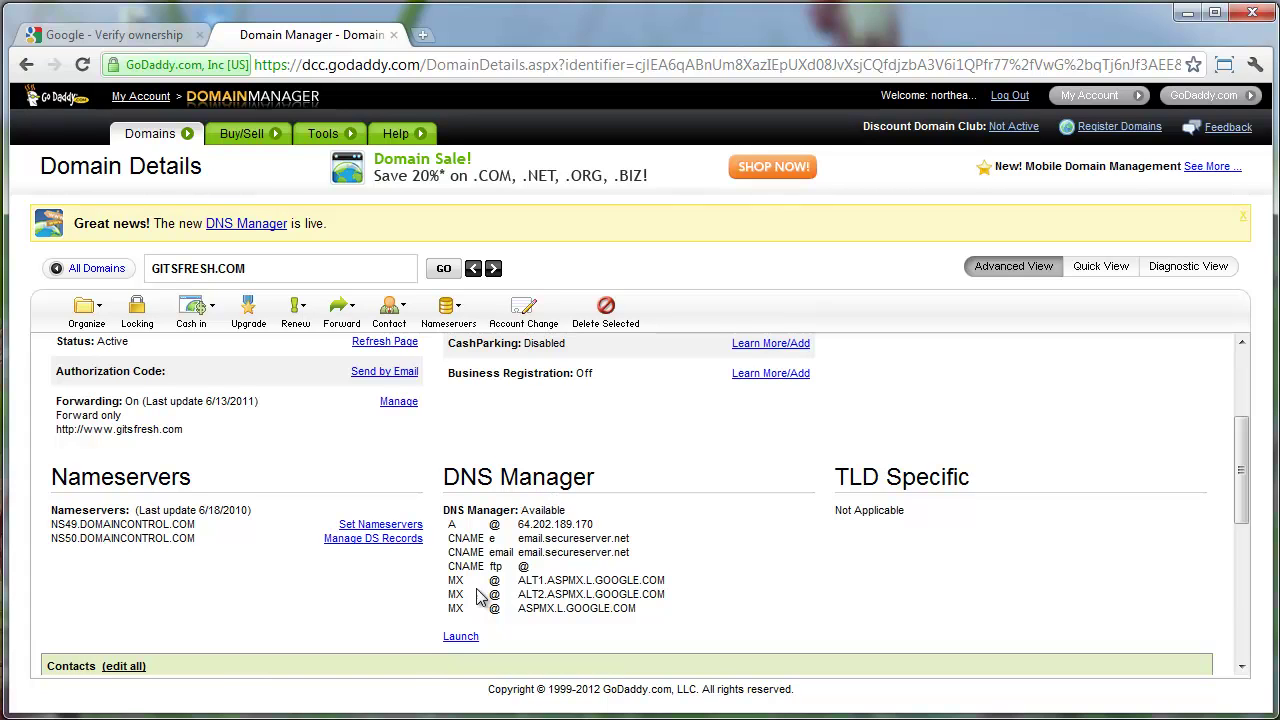
click(462, 637)
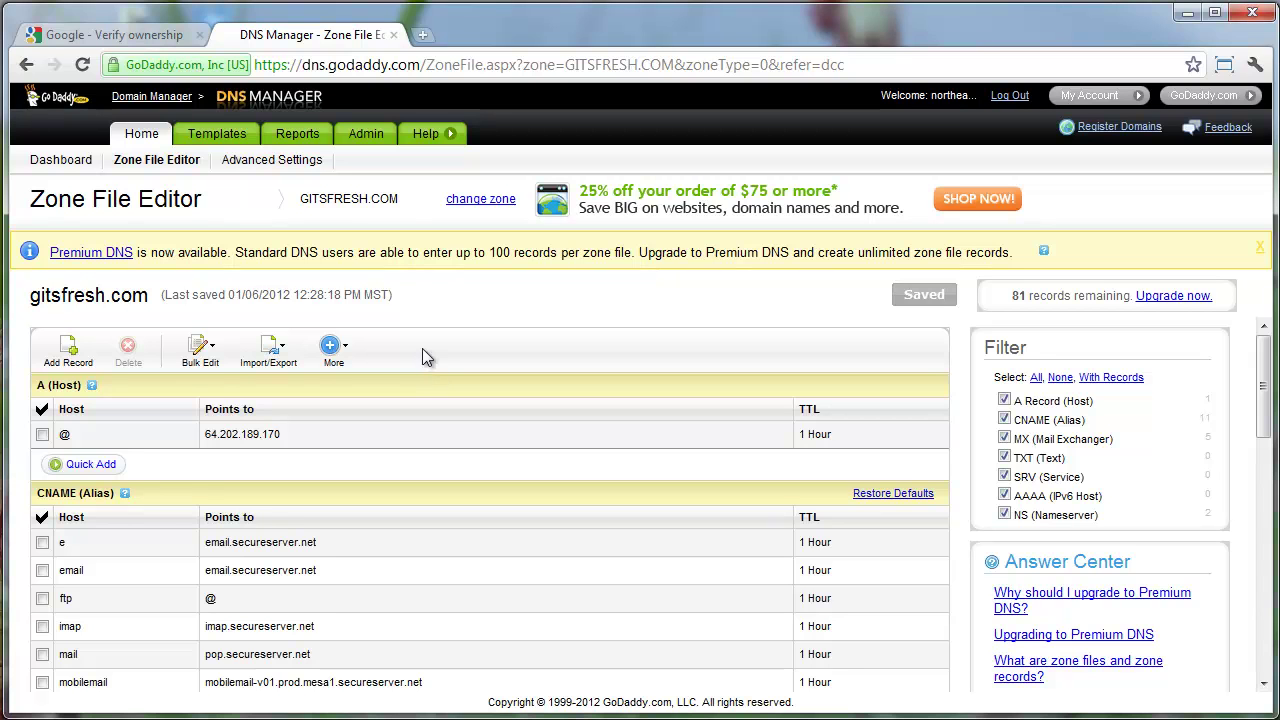
Quick-add a new TXT record in the zone file with @ as its host
scroll(425, 350, down, 5)
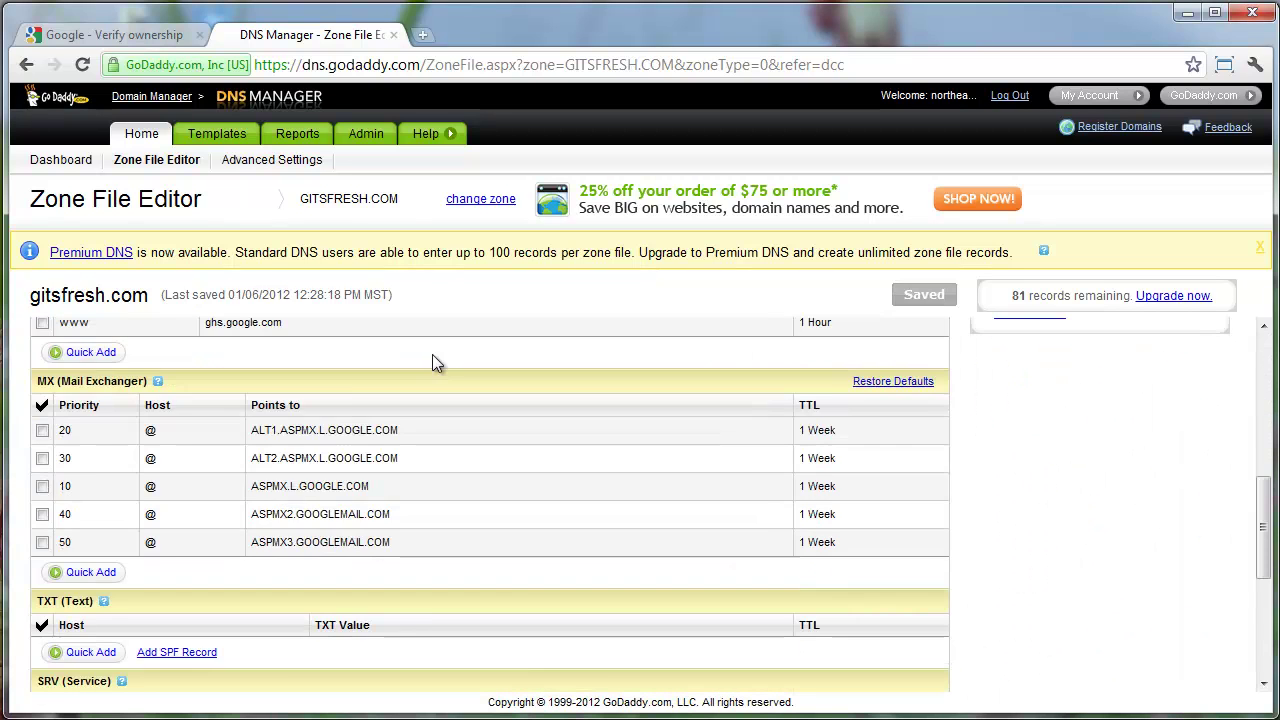
scroll(432, 354, down, 1)
scroll(420, 363, down, 1)
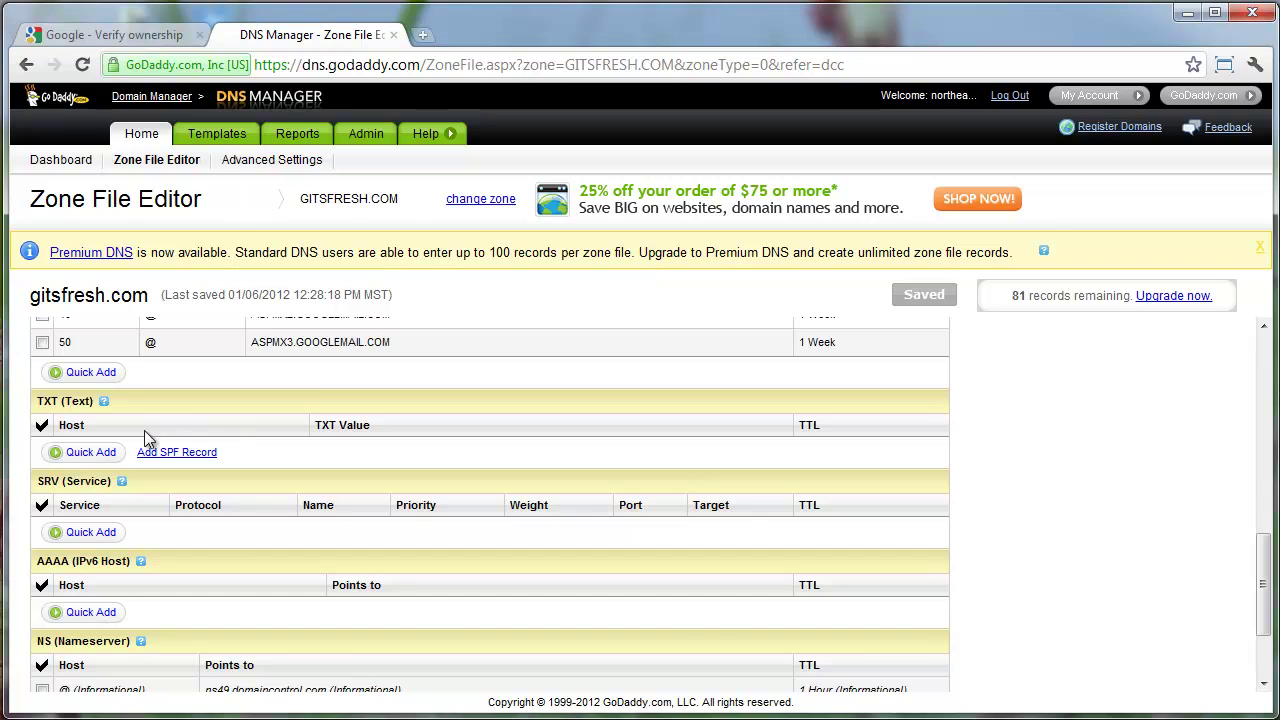
scroll(128, 446, up, 1)
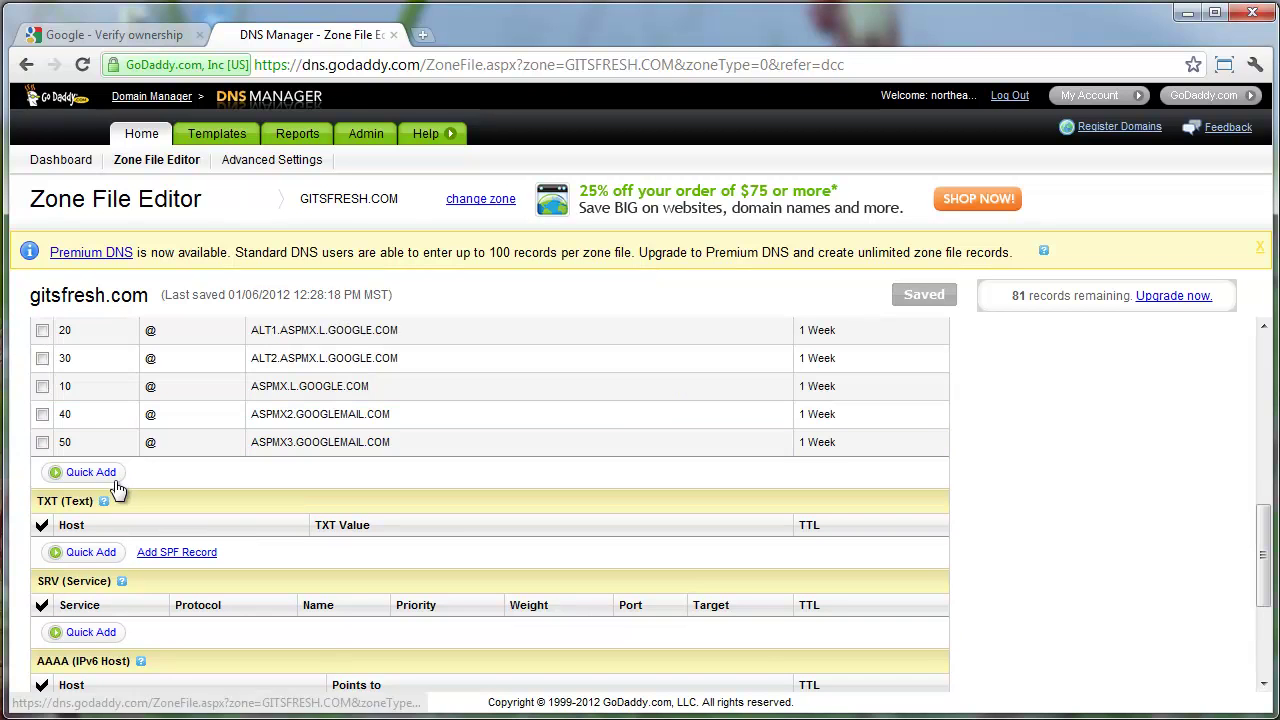
scroll(115, 490, up, 1)
scroll(115, 490, up, 1)
scroll(114, 489, down, 1)
scroll(109, 517, down, 1)
scroll(109, 524, up, 1)
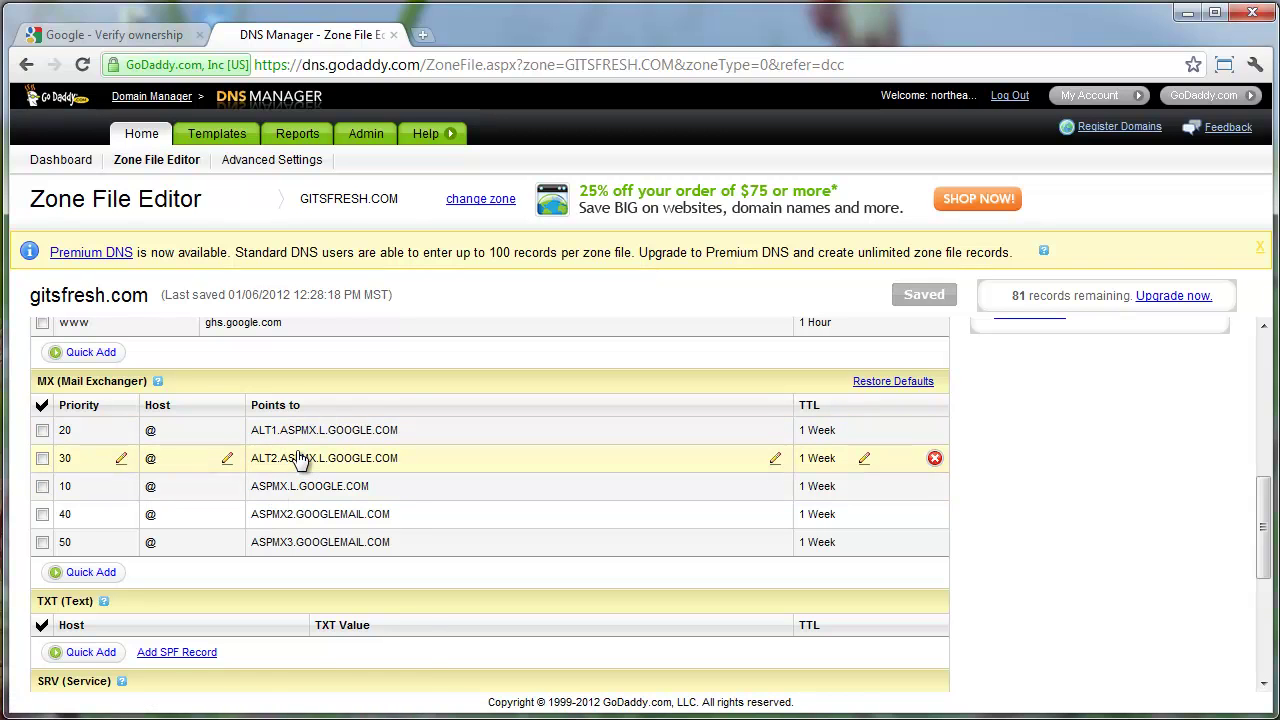
scroll(288, 460, up, 1)
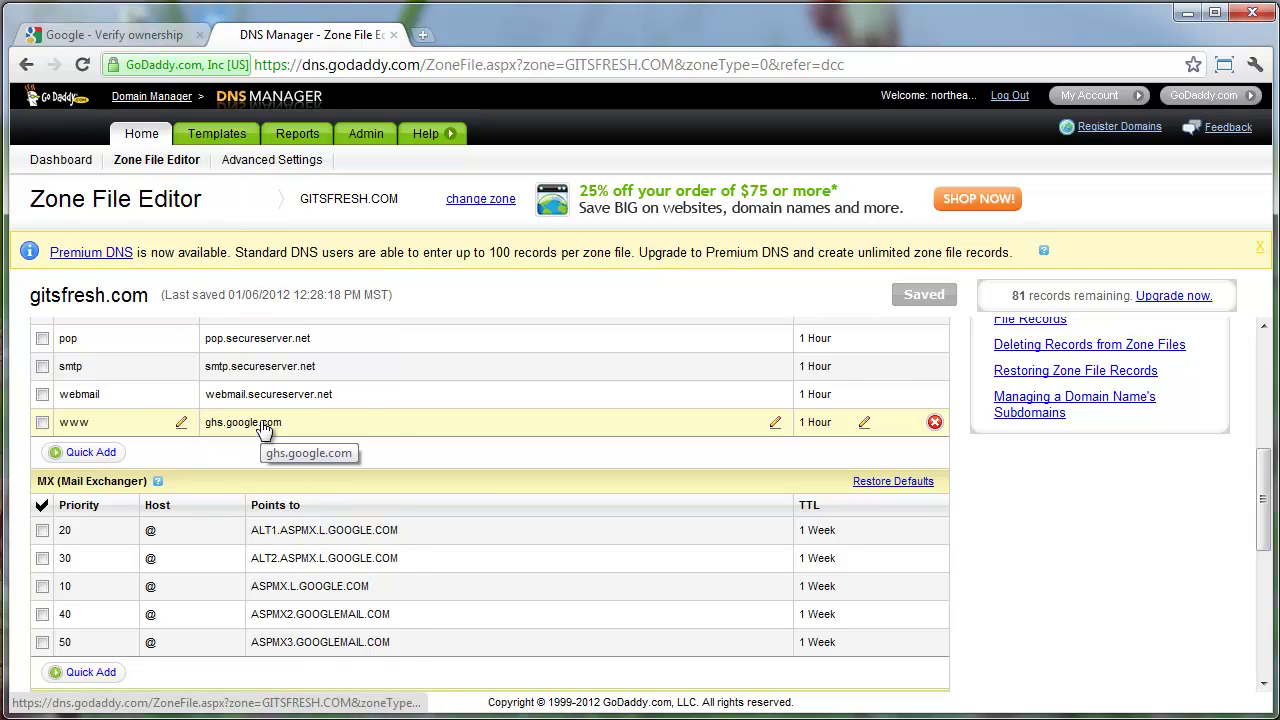
scroll(262, 428, down, 2)
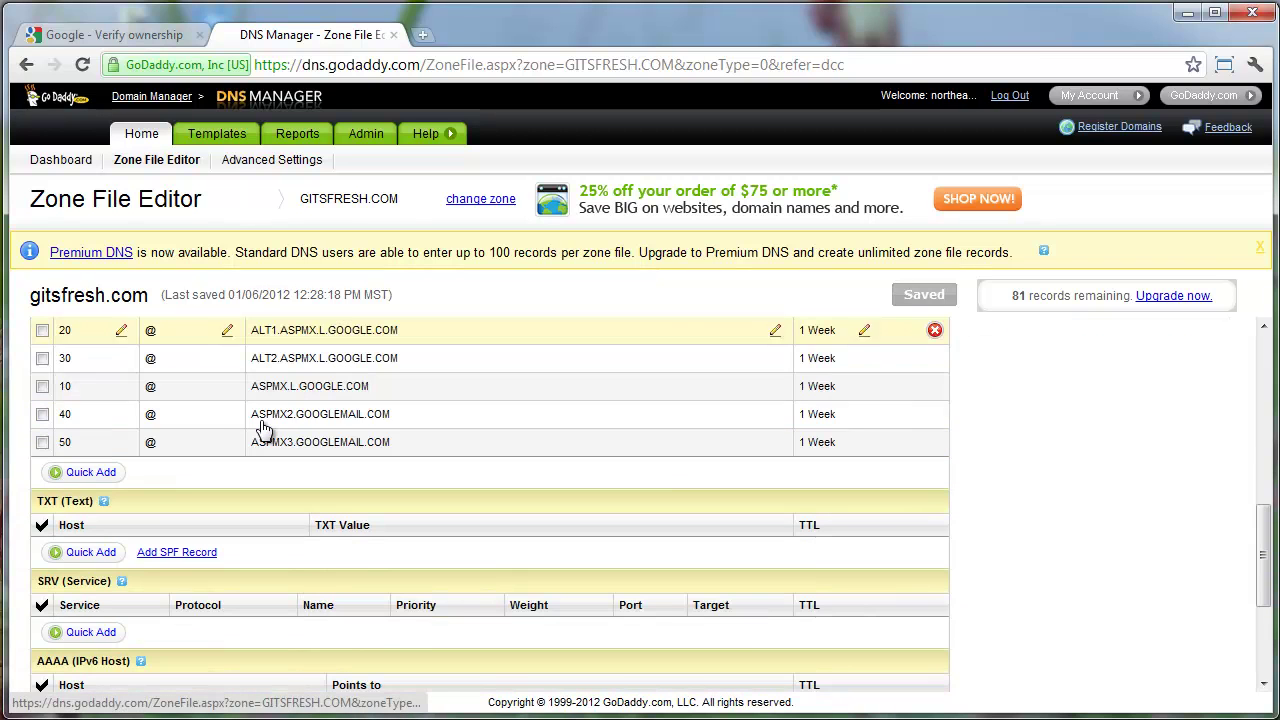
click(91, 553)
click(98, 553)
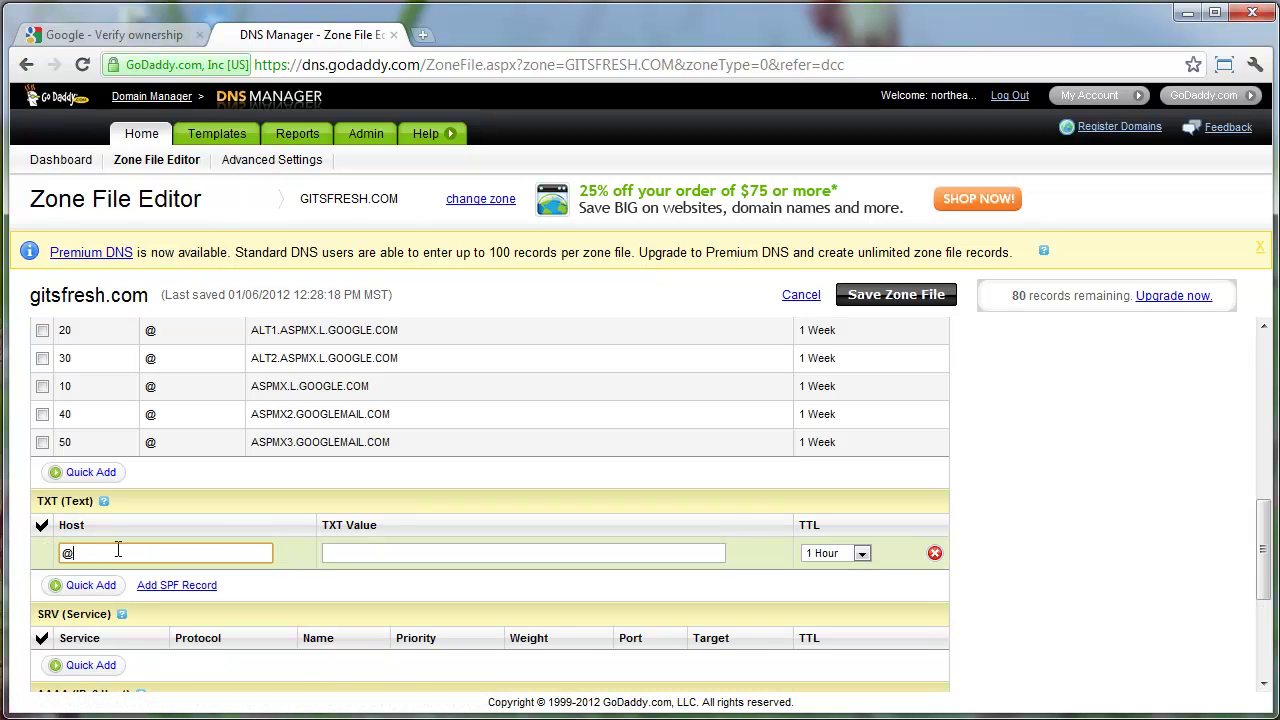
Paste the Google verification token as the TXT value and save the zone file
click(391, 554)
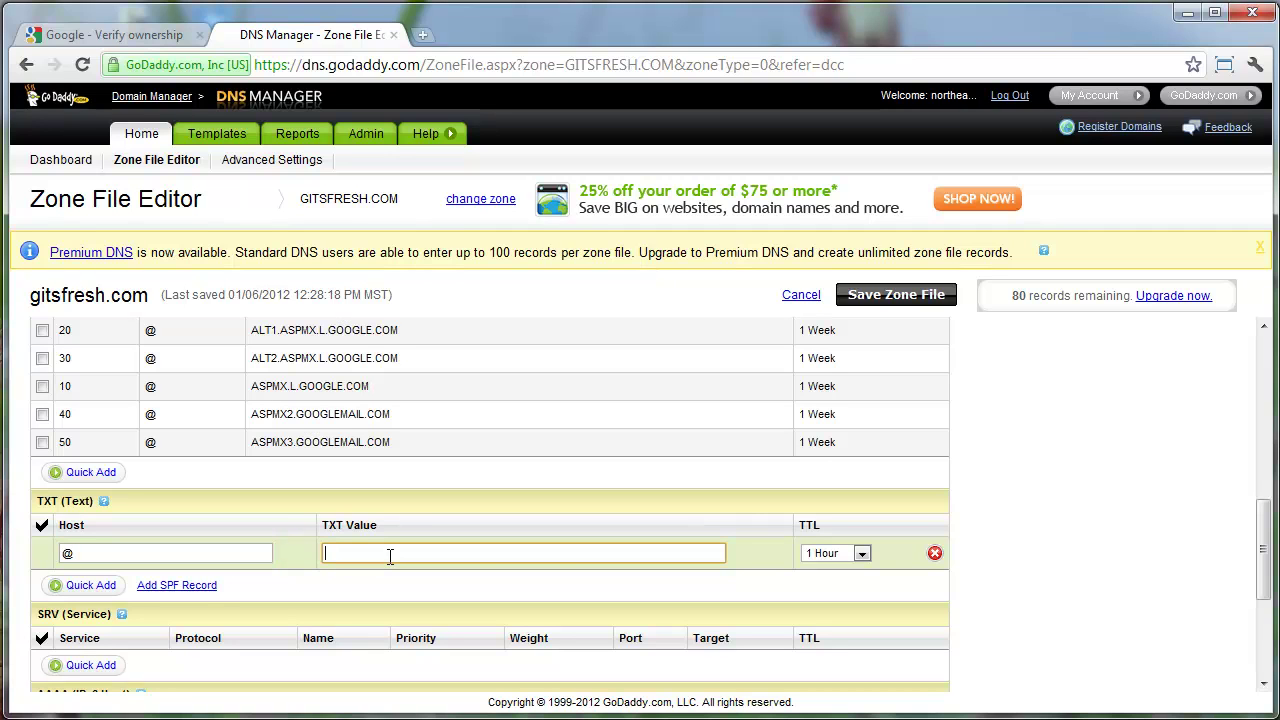
text(google-site-verification=gyYZvVdJ1rb414dJ2Q-02C2kXTvVAqmyUDXqKuDu5mg)
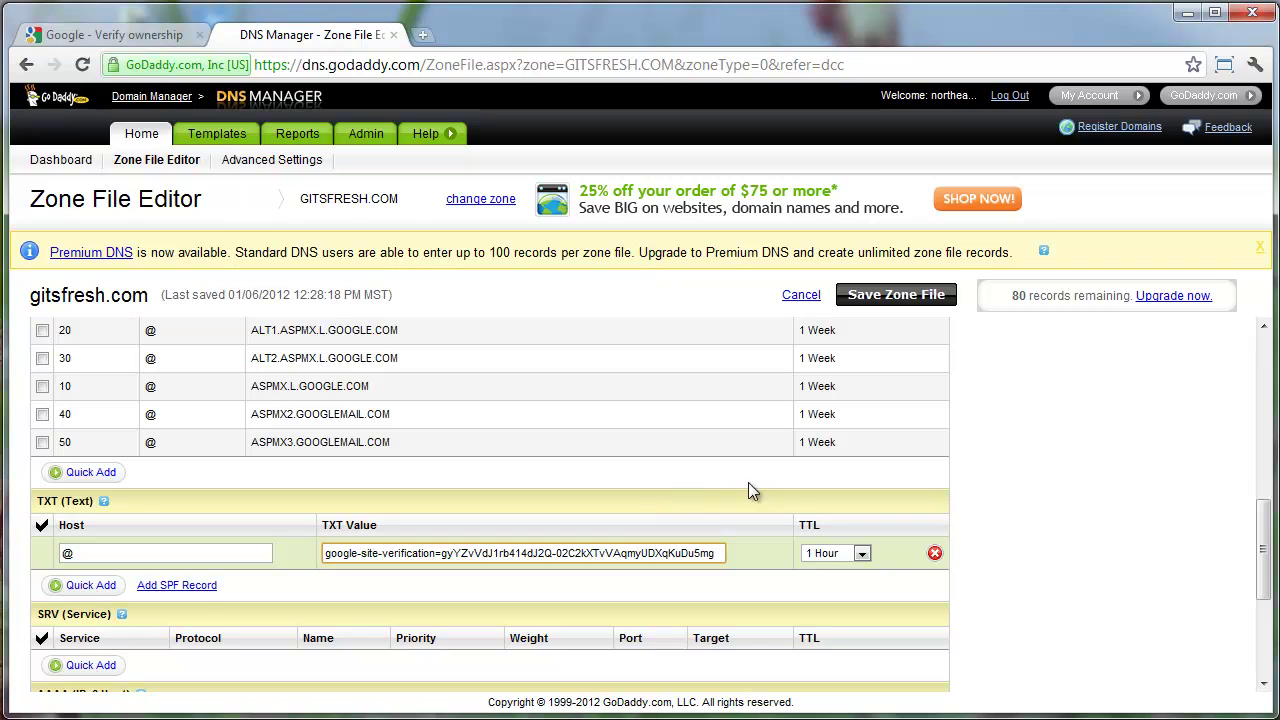
click(905, 290)
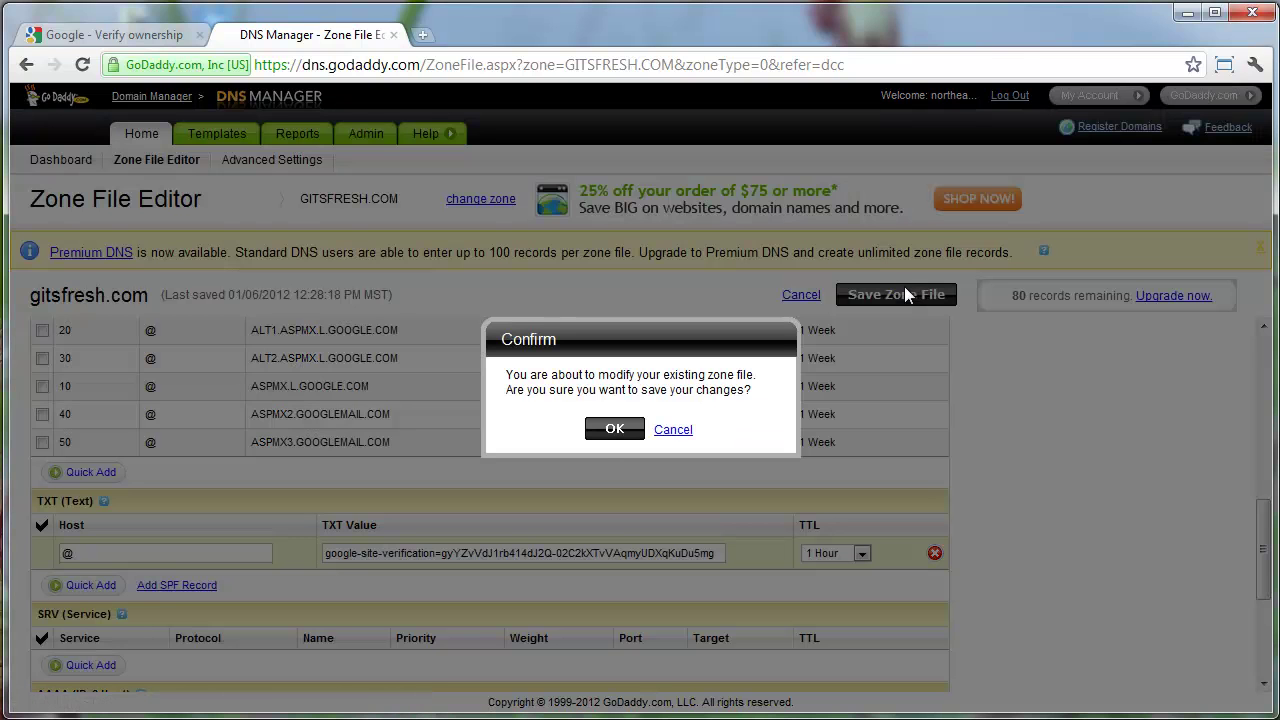
click(607, 430)
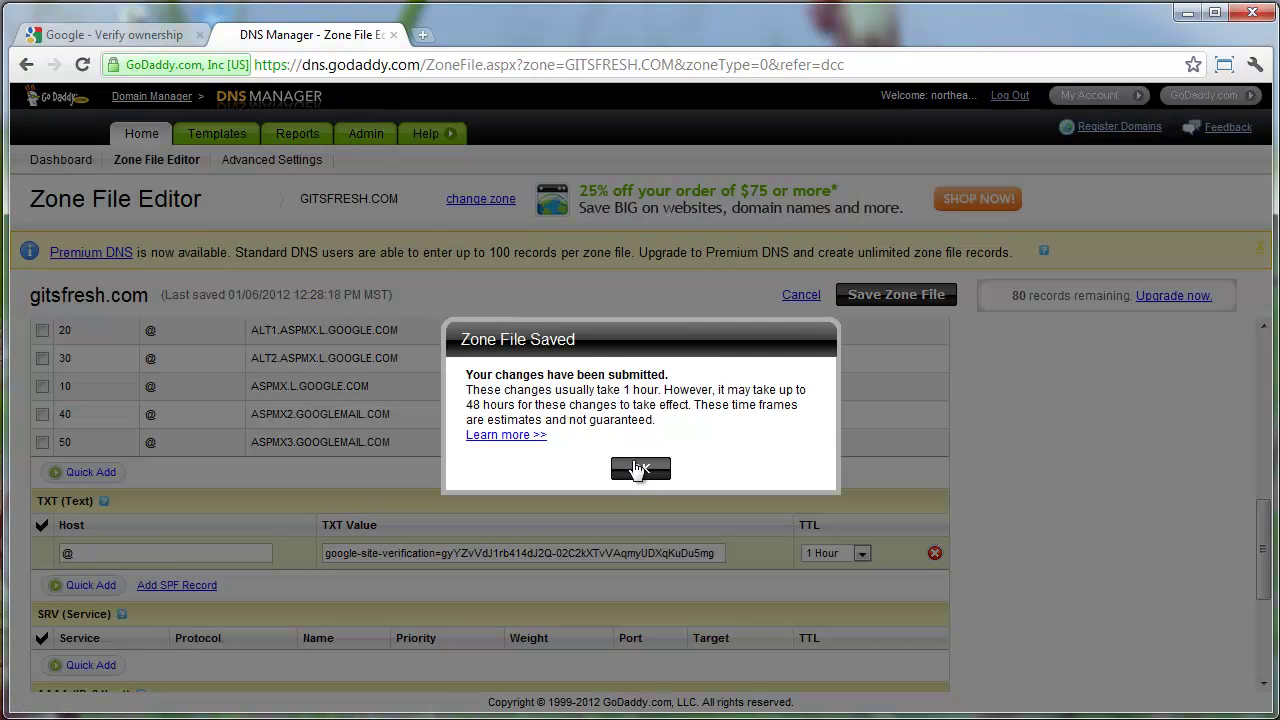
click(640, 469)
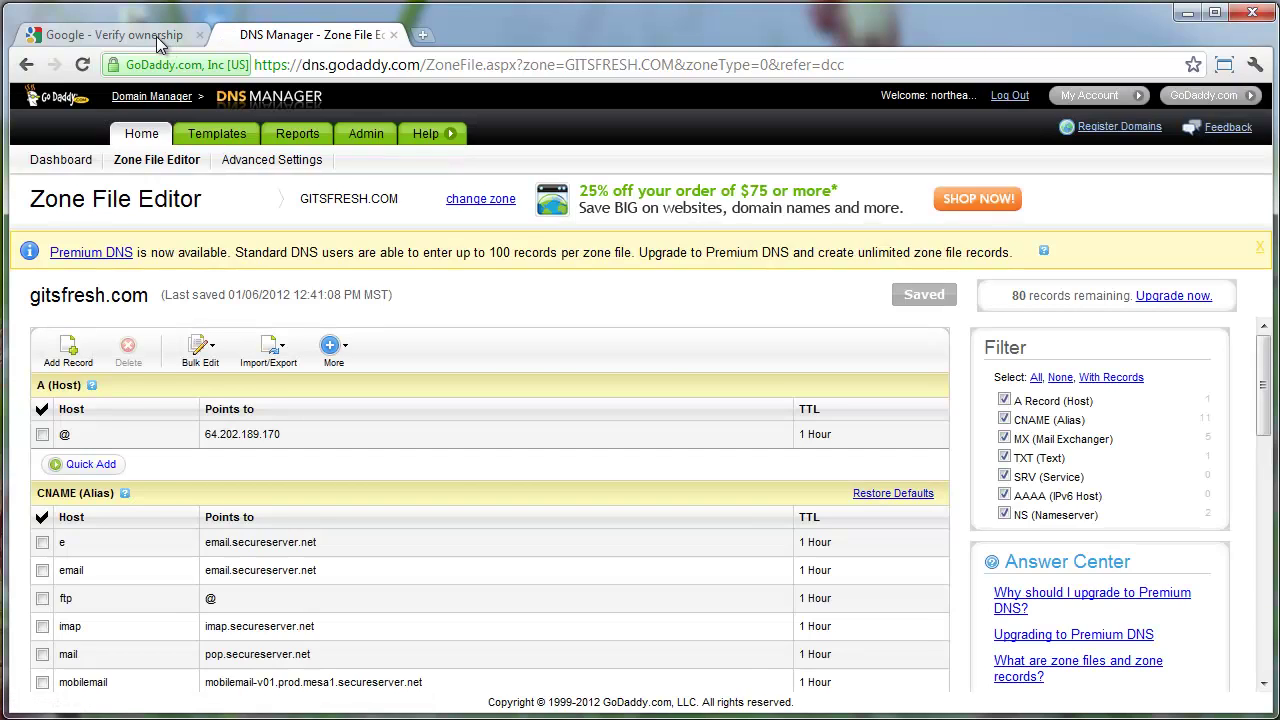
Verify gitsfresh.com ownership in Webmaster Tools and continue back to the Google Apps setup wizard
click(158, 40)
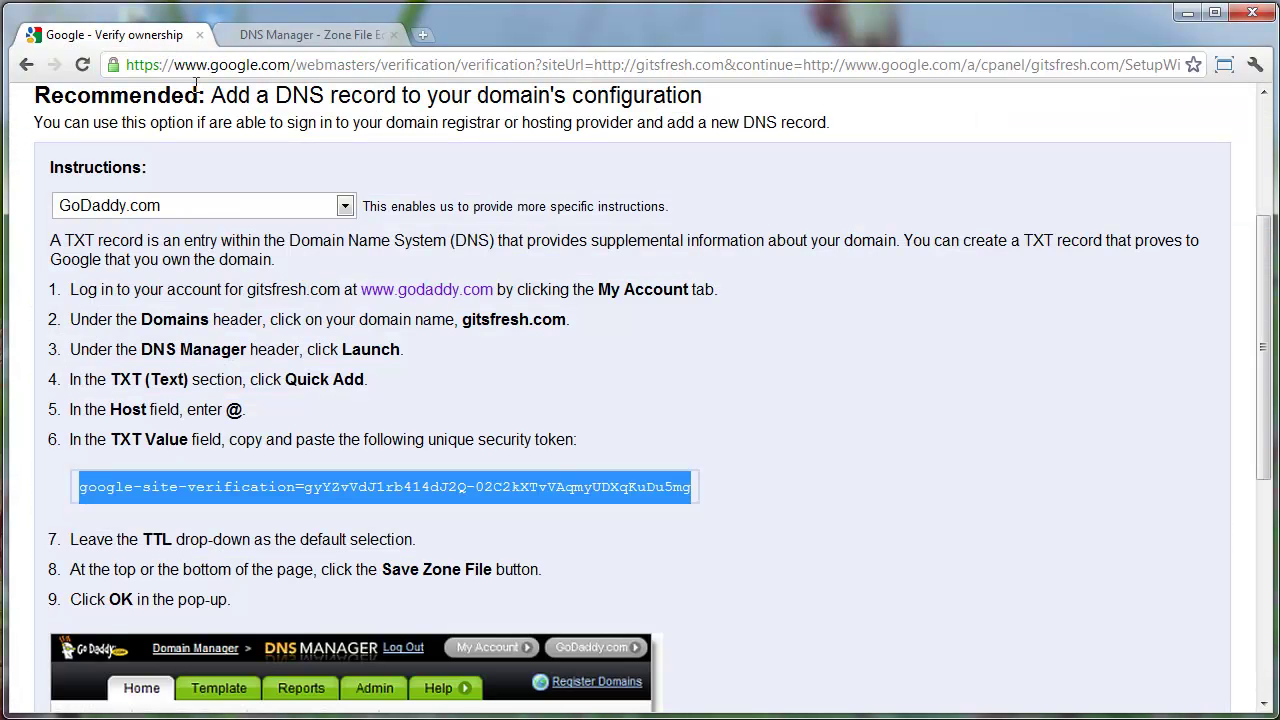
scroll(230, 190, down, 5)
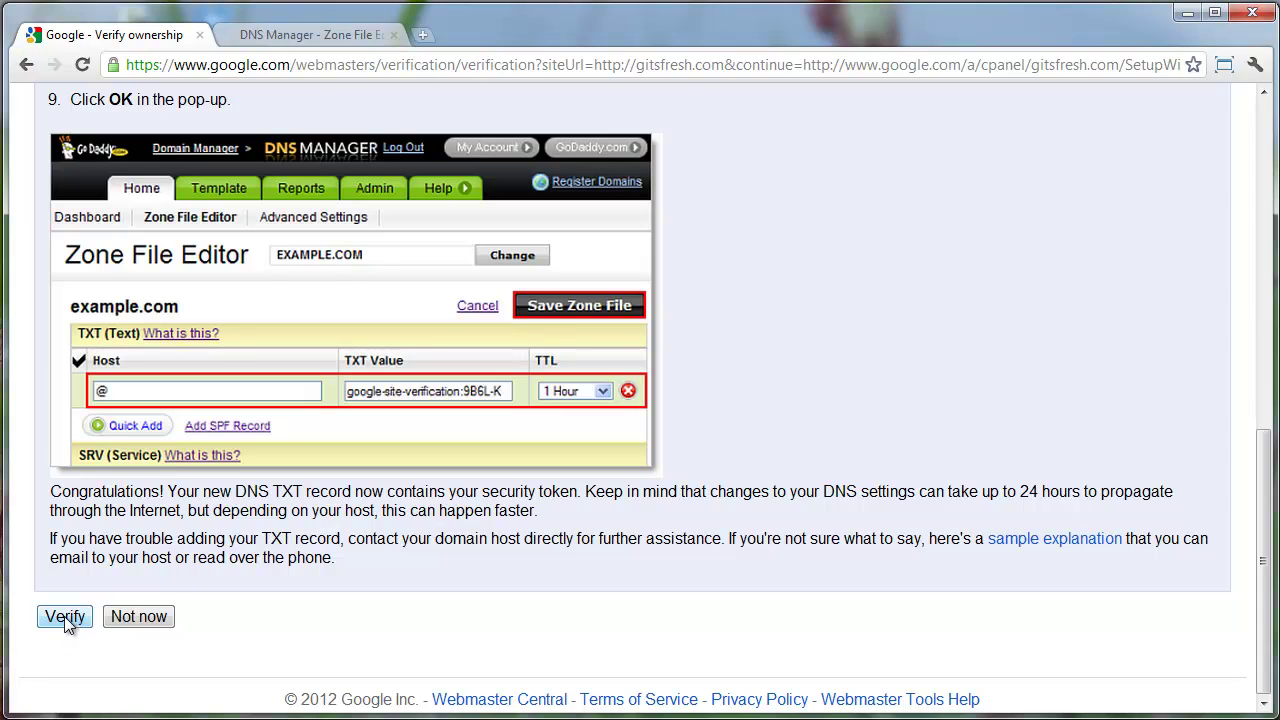
click(64, 616)
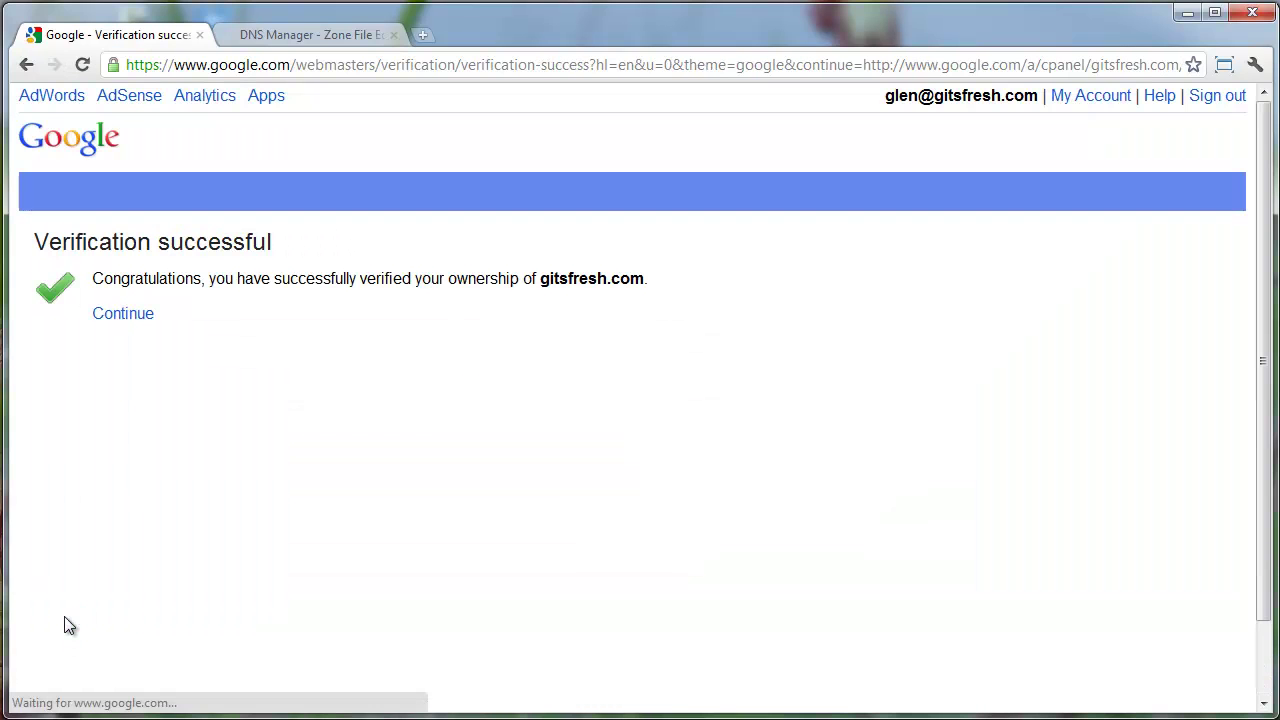
click(112, 318)
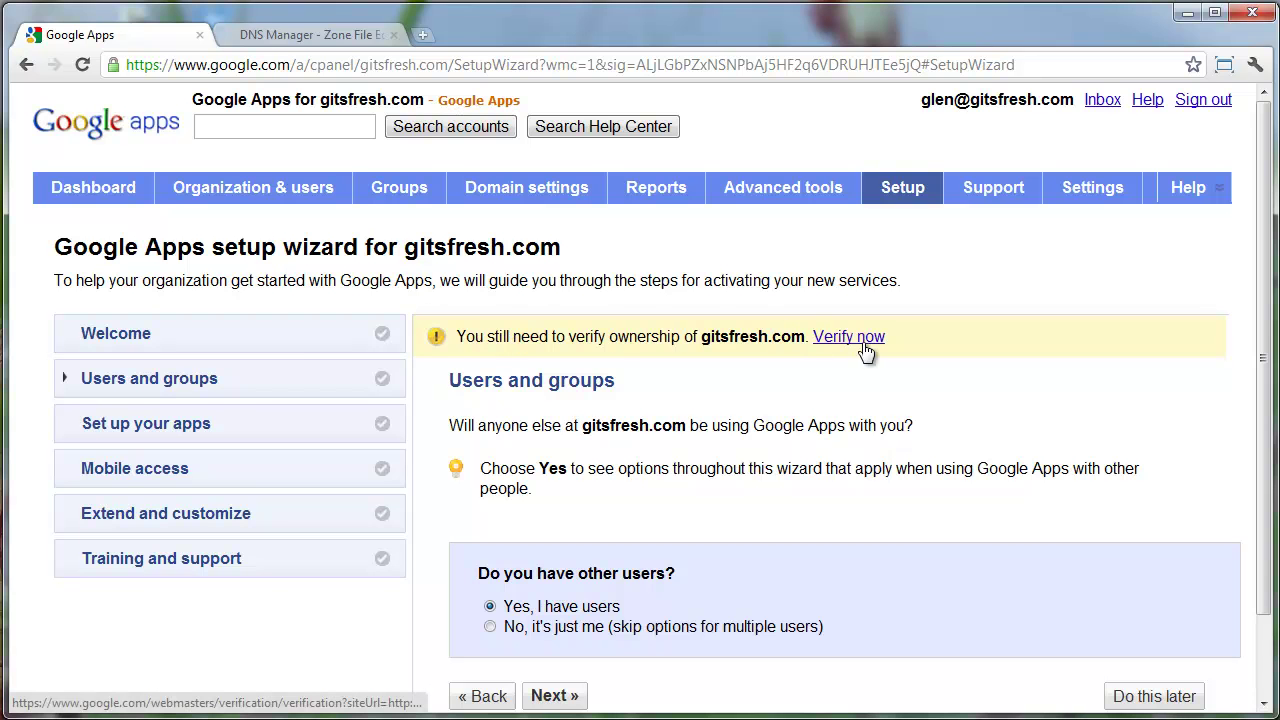
From the Google Apps dashboard, open the gitsfresh.com mail inbox with its four welcome messages
click(100, 190)
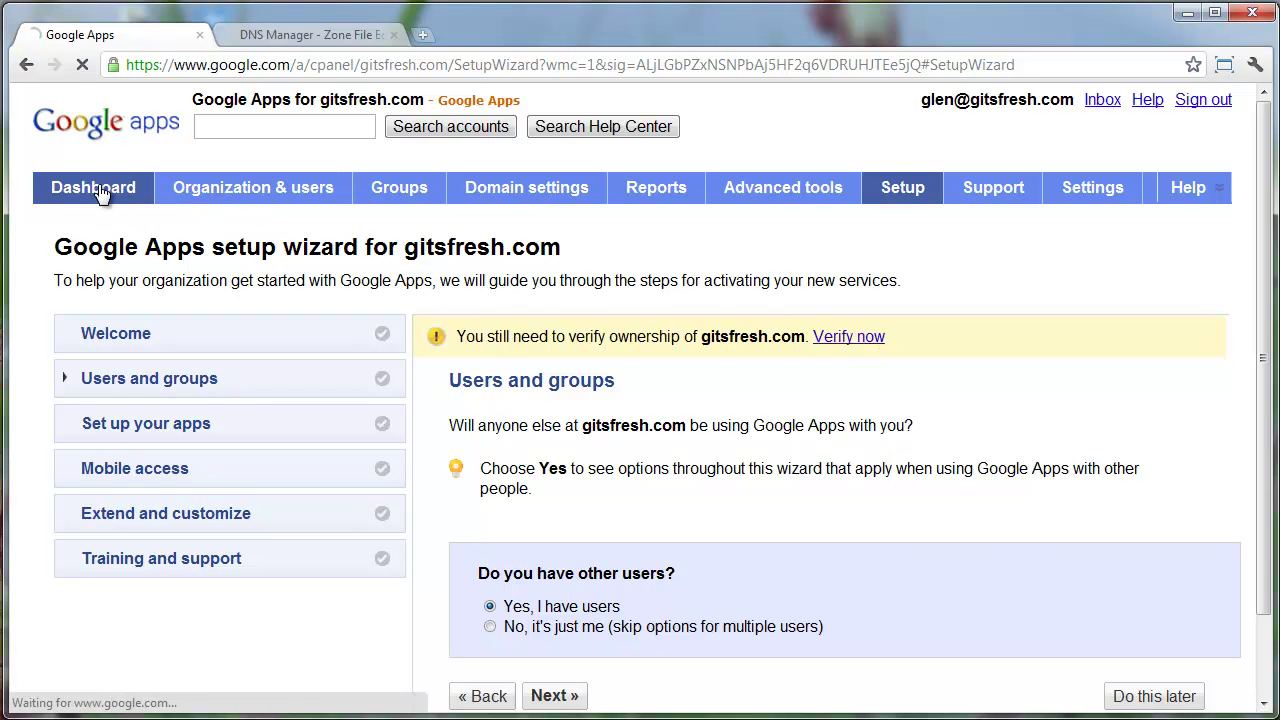
scroll(56, 390, down, 2)
scroll(57, 383, down, 2)
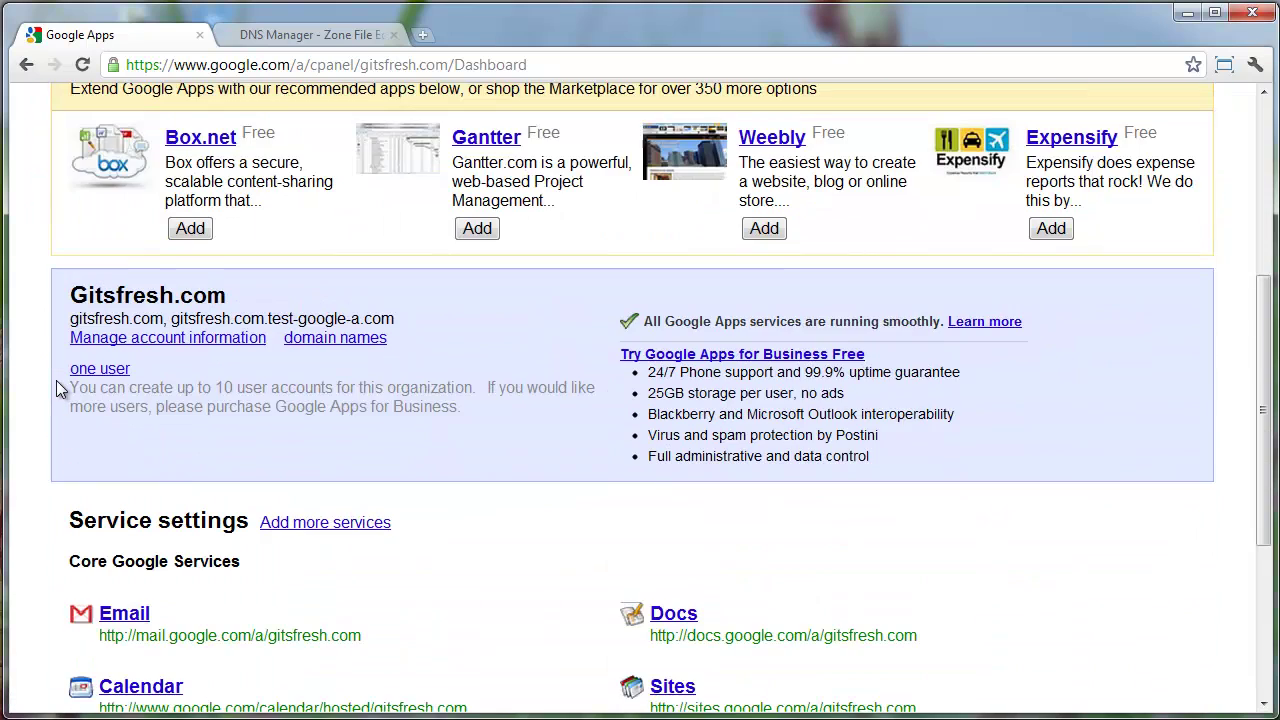
scroll(57, 383, down, 1)
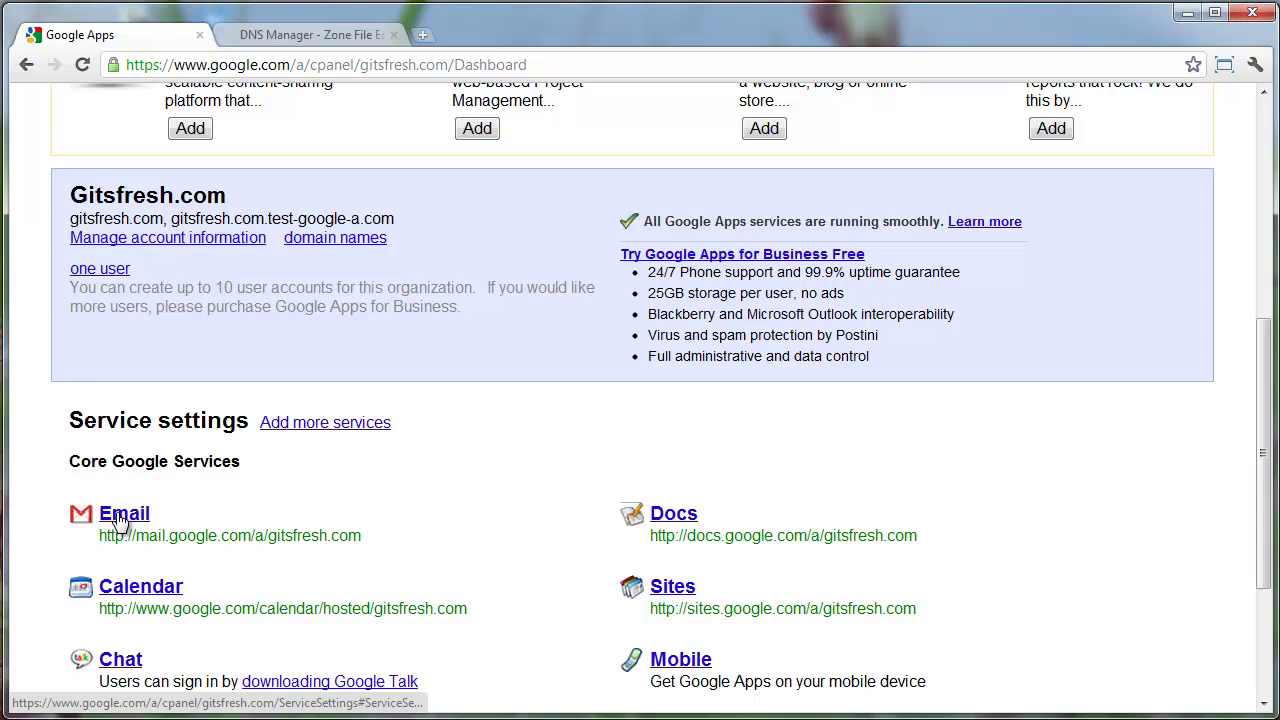
scroll(117, 518, up, 5)
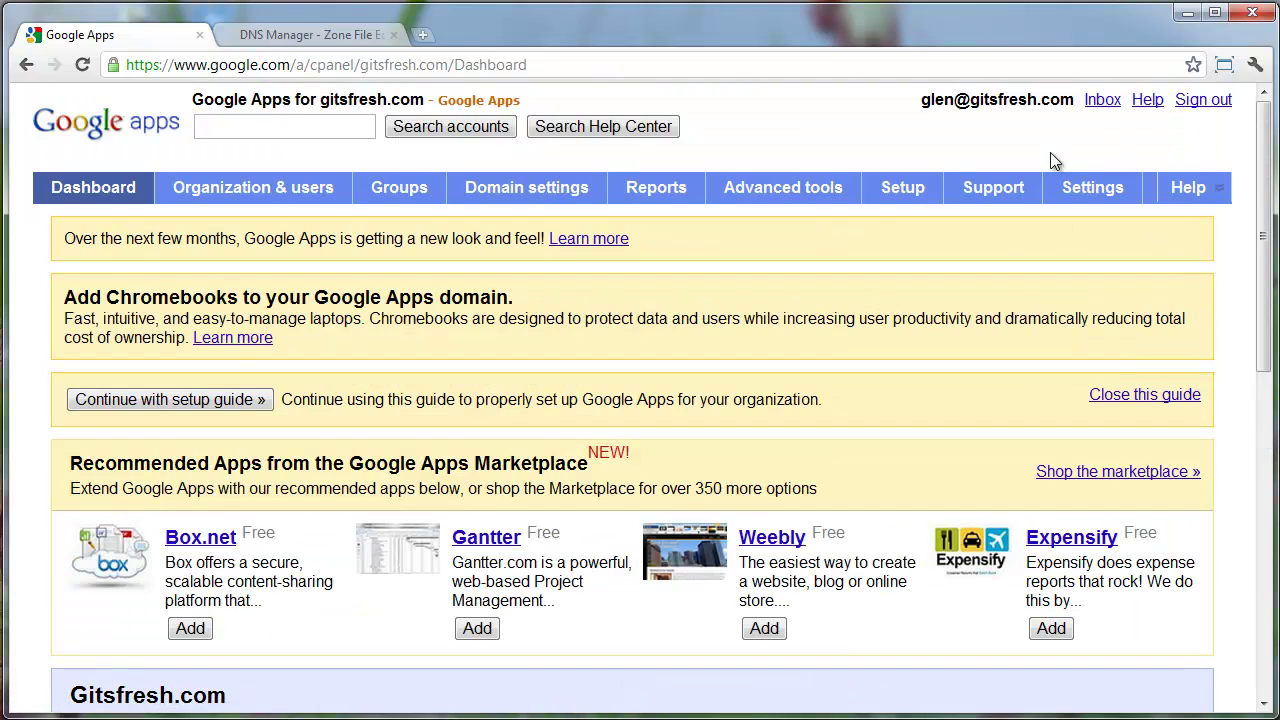
click(1102, 100)
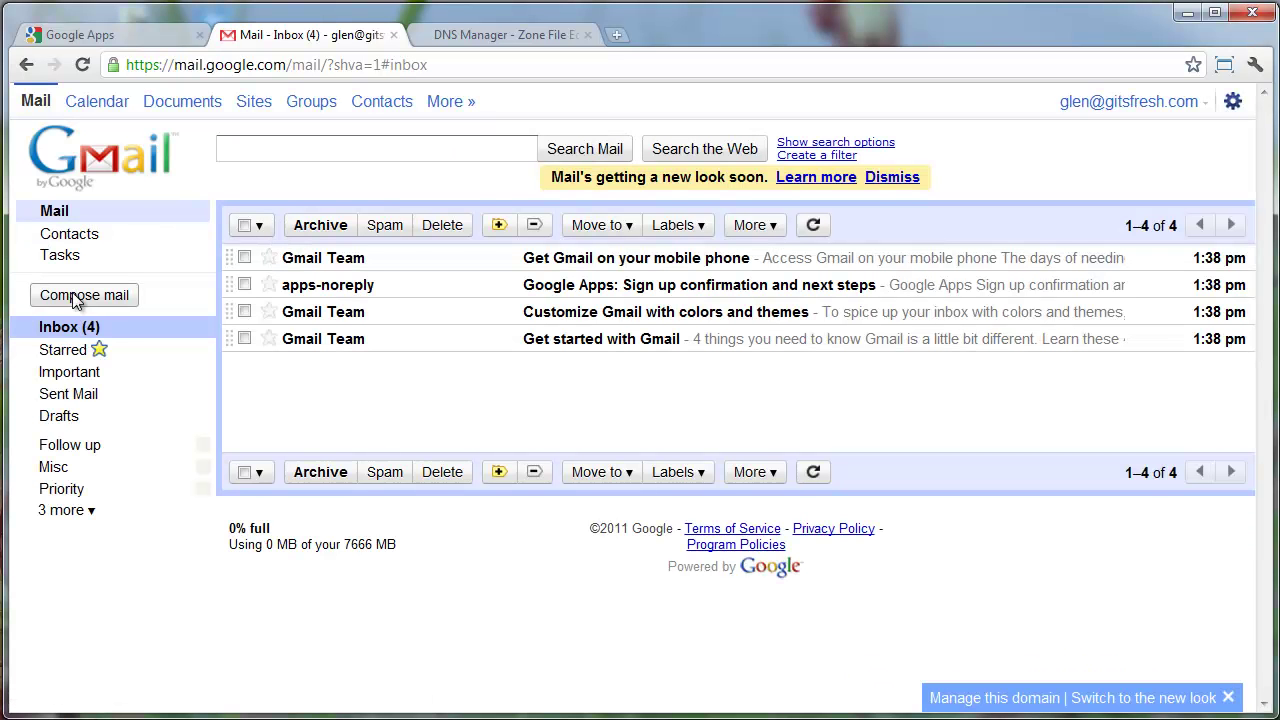
Switch the Gmail inbox to the new look
click(1107, 699)
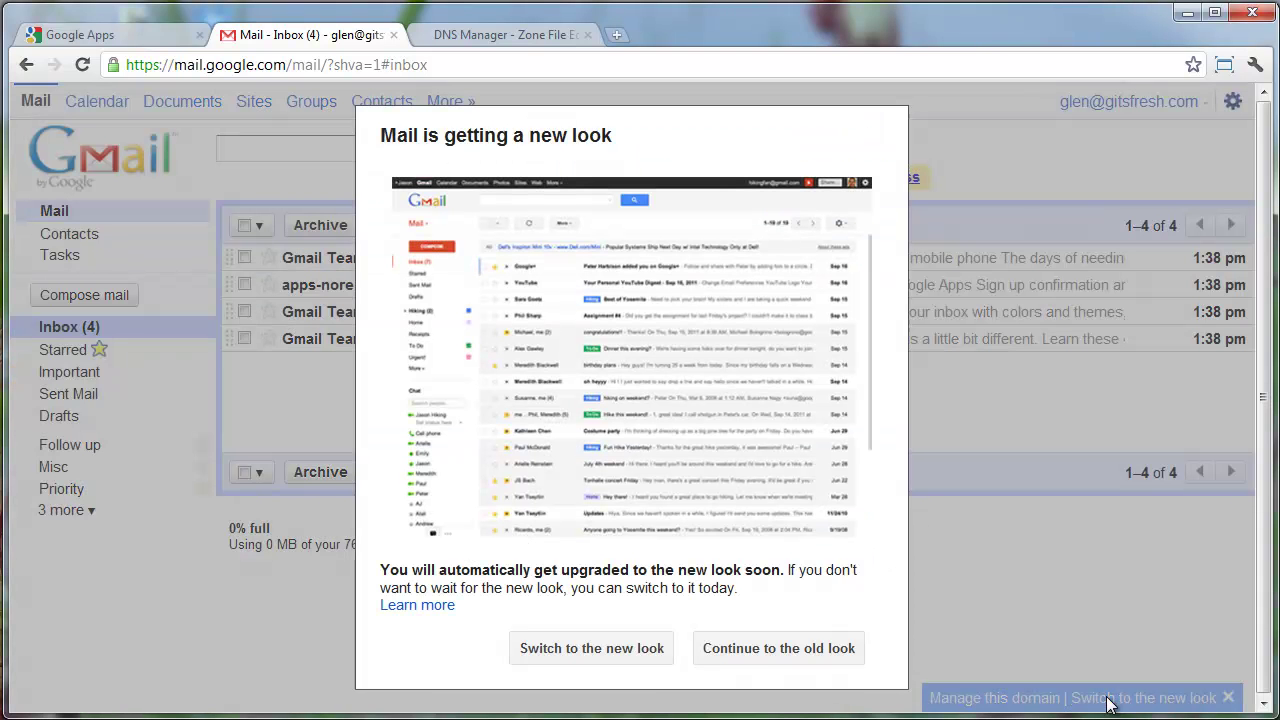
click(630, 654)
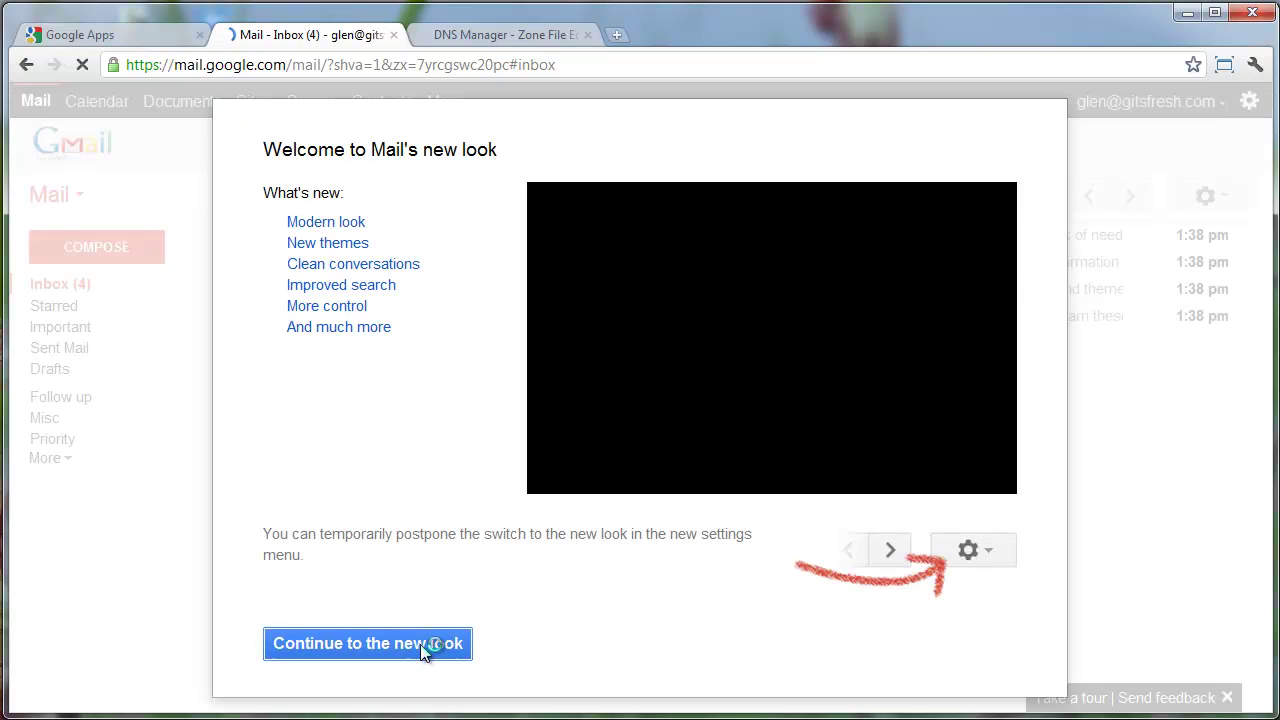
click(420, 645)
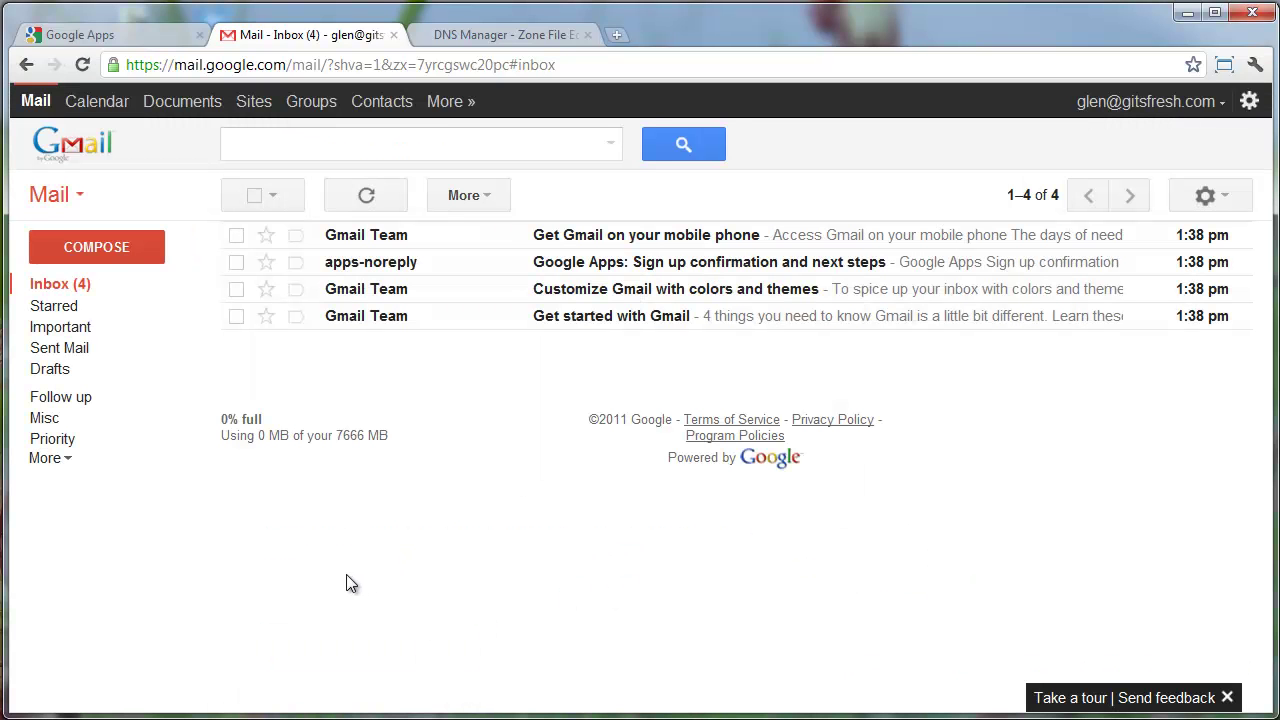
Try sending a 'Test Email' to an outside Gmail address and dismiss the can't-send-yet error
click(118, 250)
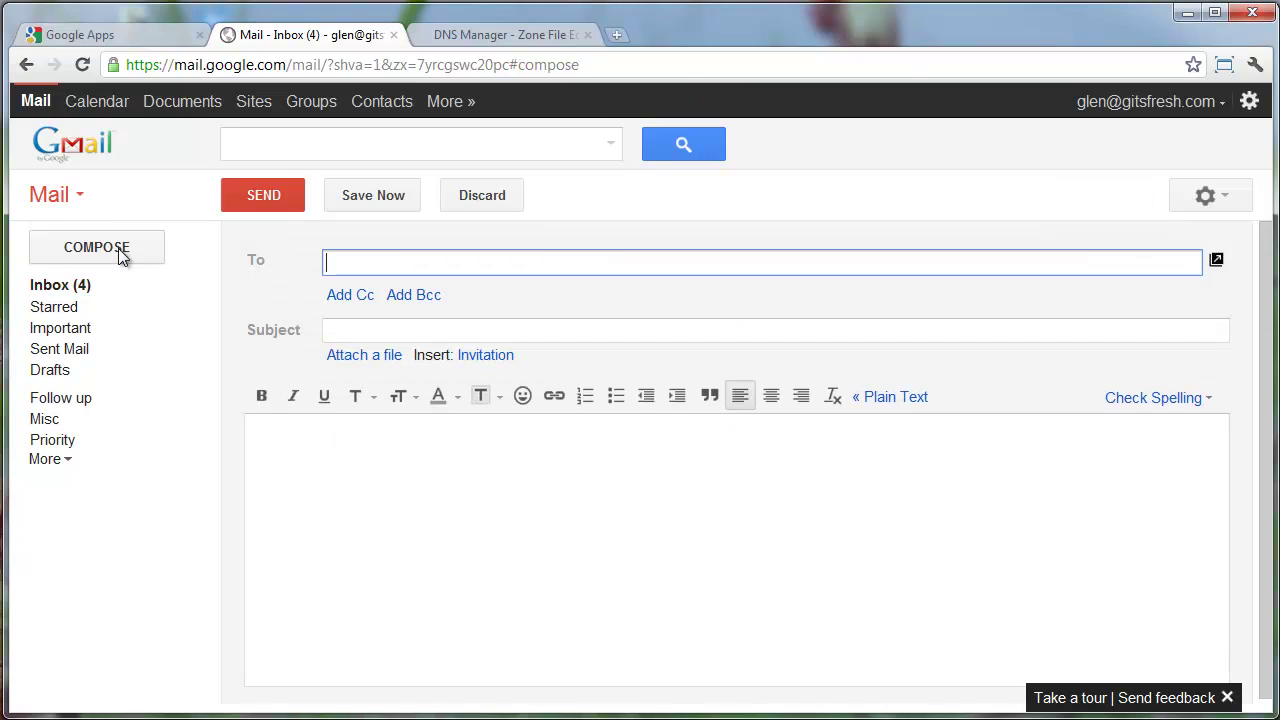
key(Tab)
text(Test Emai)
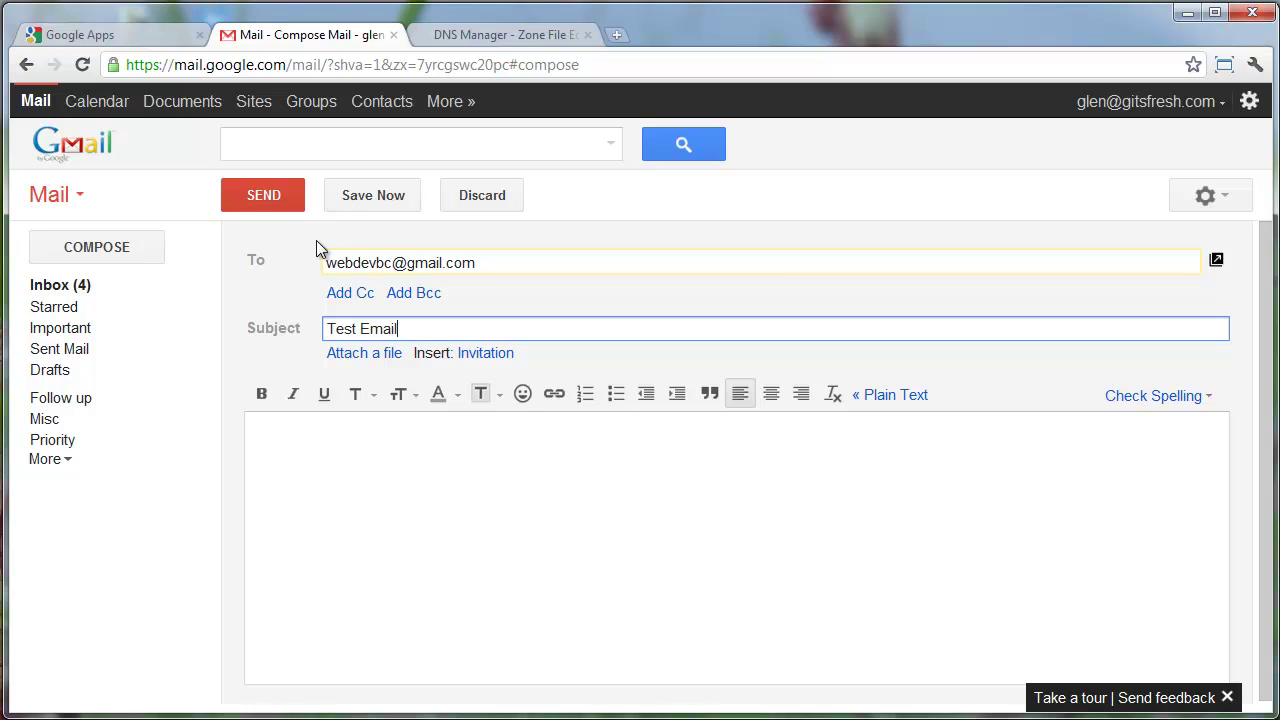
click(284, 196)
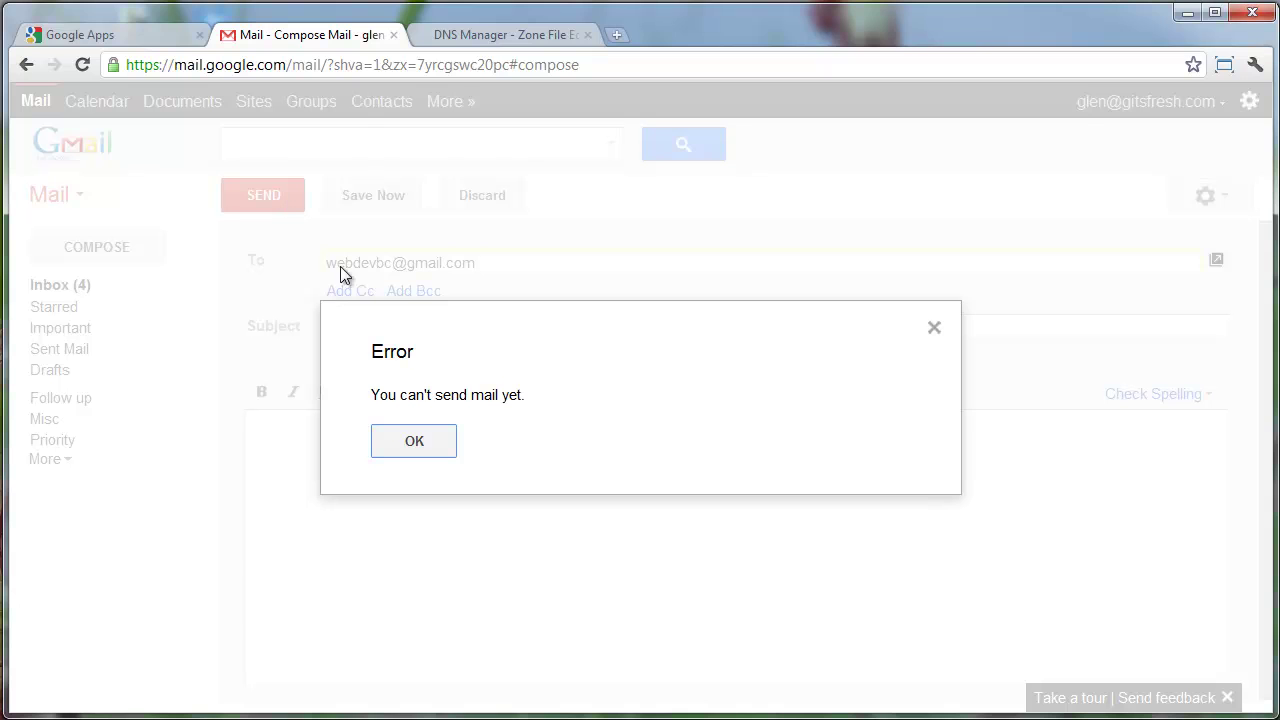
click(414, 443)
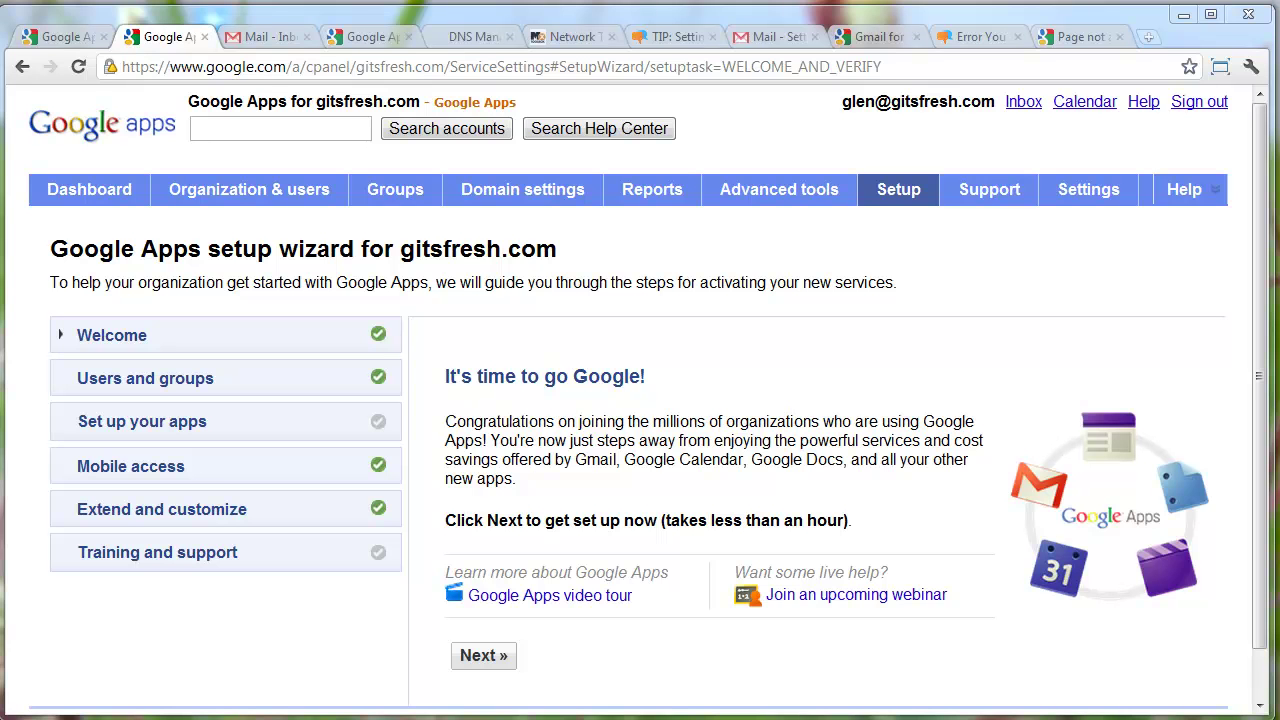
Start a new Gmail message, then open the domain's Google Apps control panel via Manage this domain
click(266, 36)
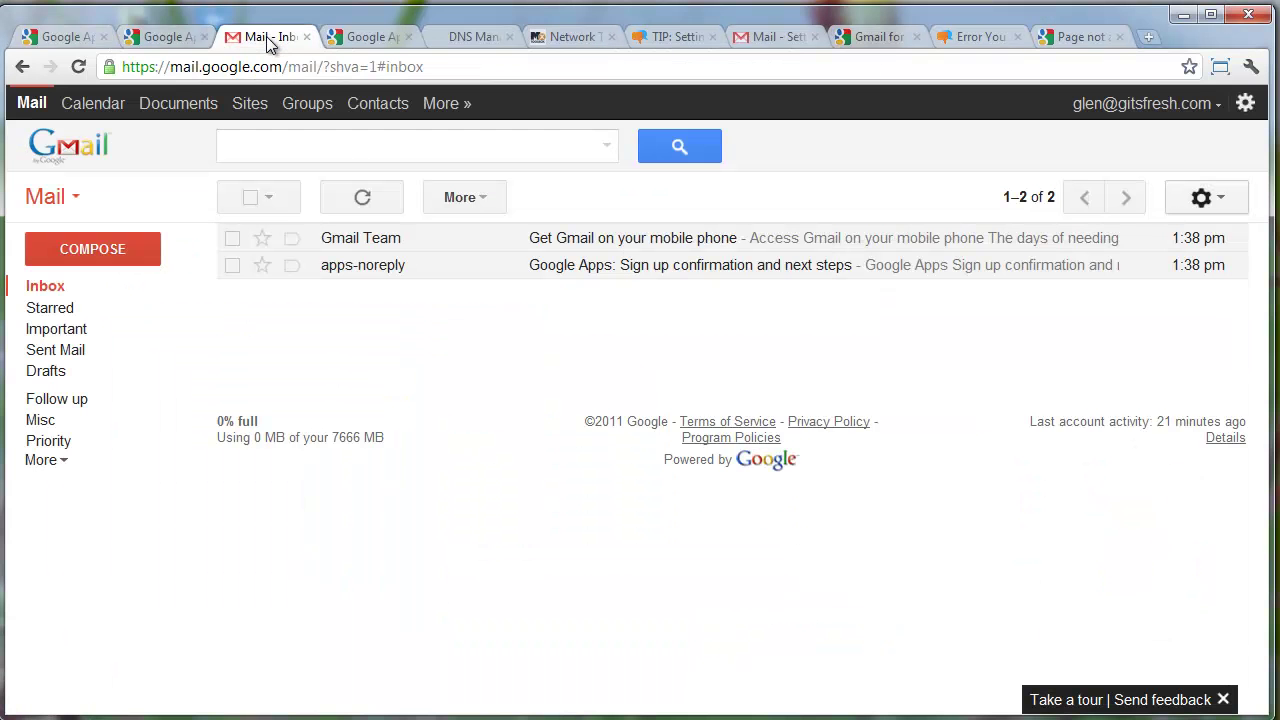
click(92, 251)
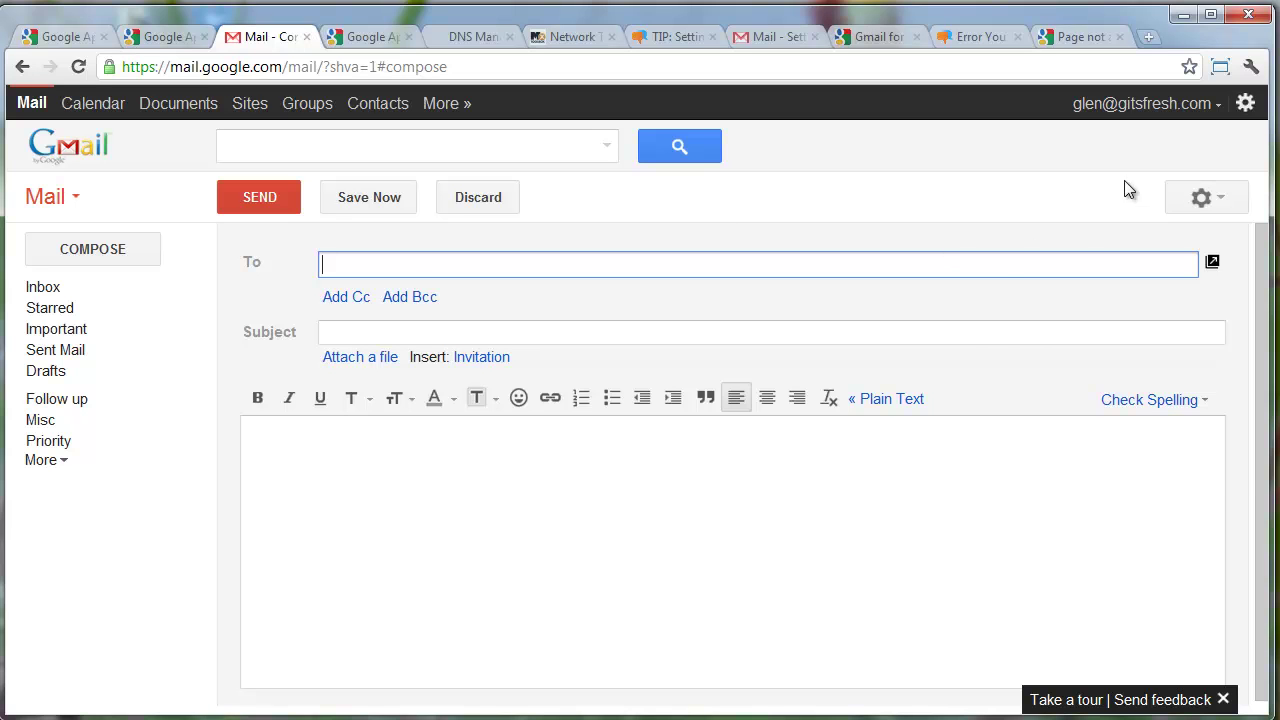
click(1205, 197)
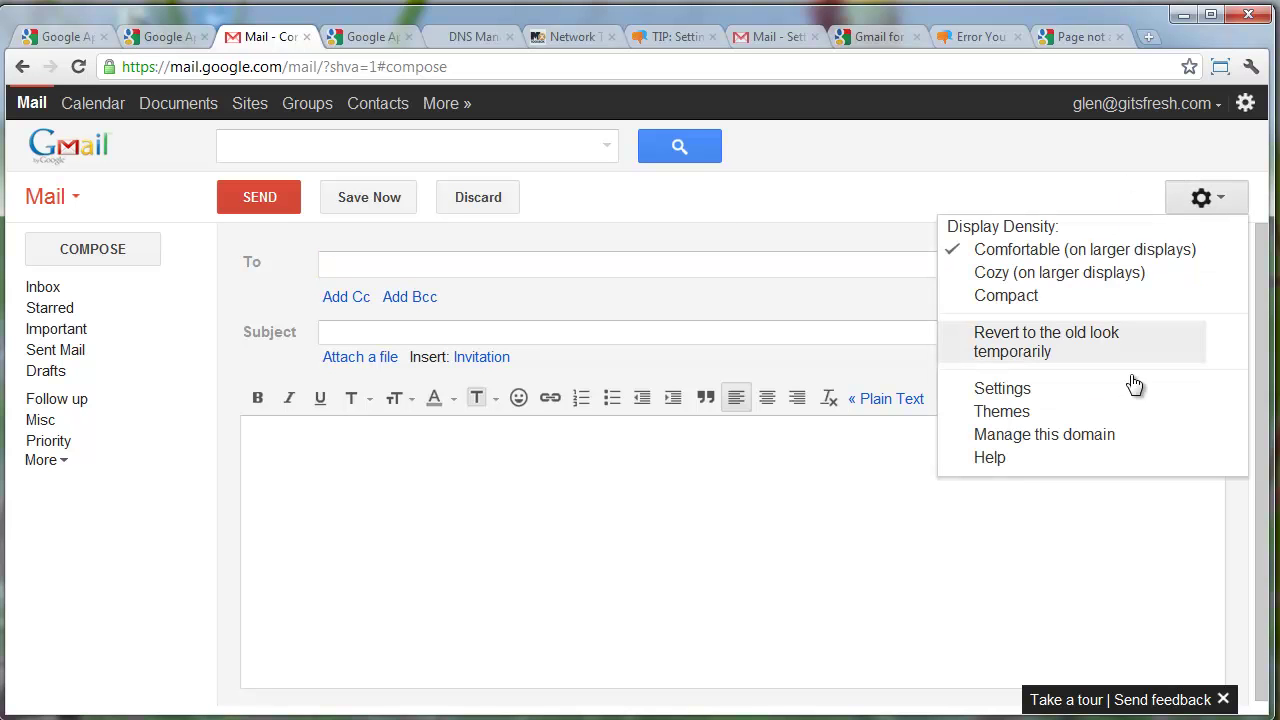
click(1092, 436)
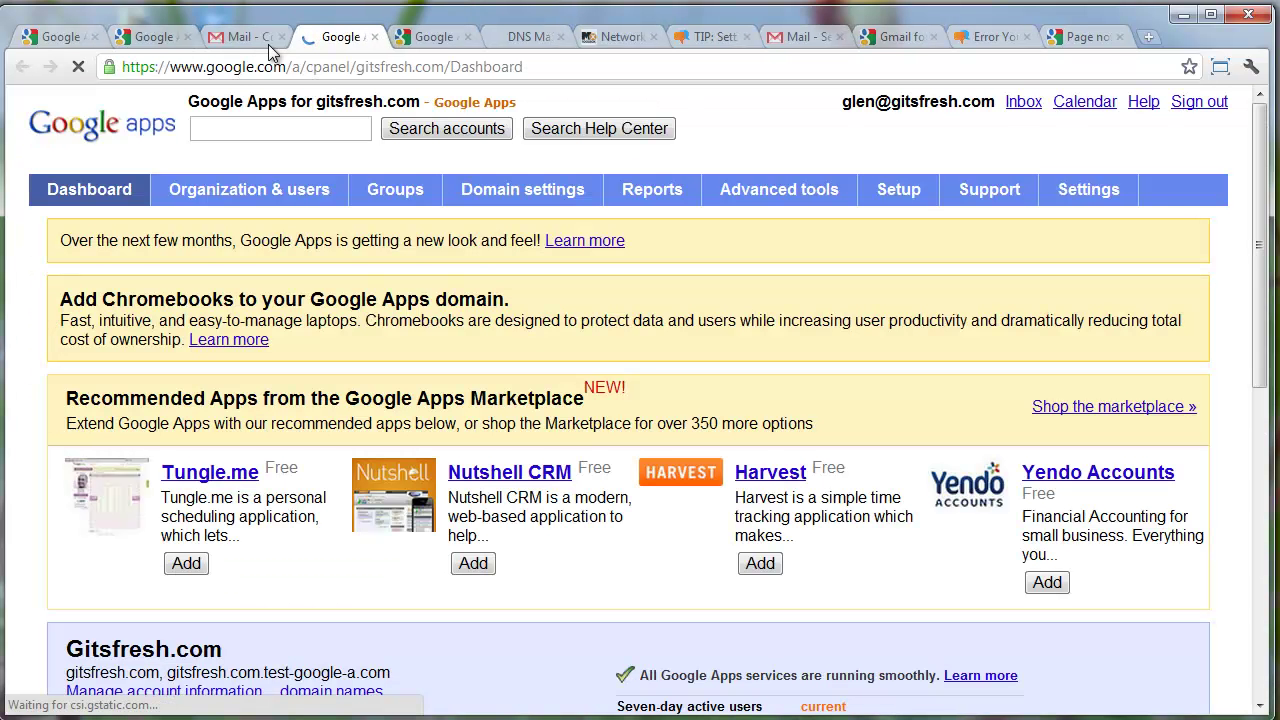
Close the duplicate old wizard tab and launch Setup from the new dashboard
click(160, 40)
click(187, 36)
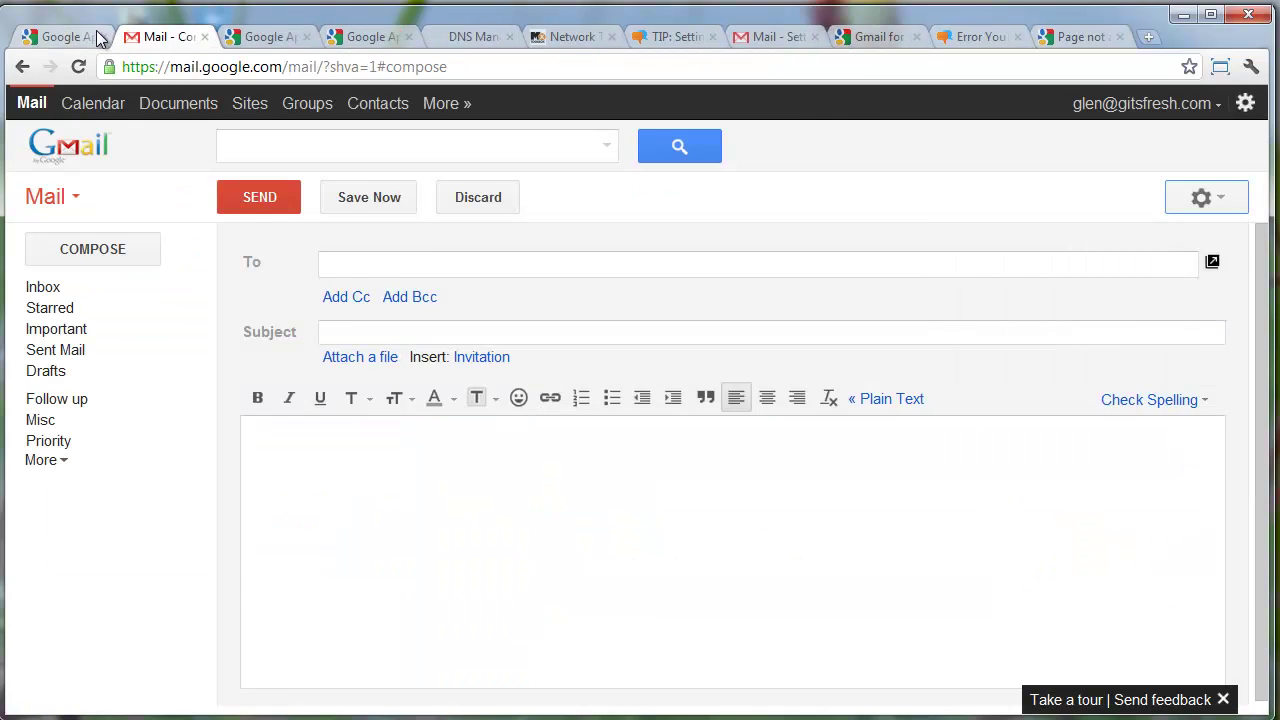
click(262, 36)
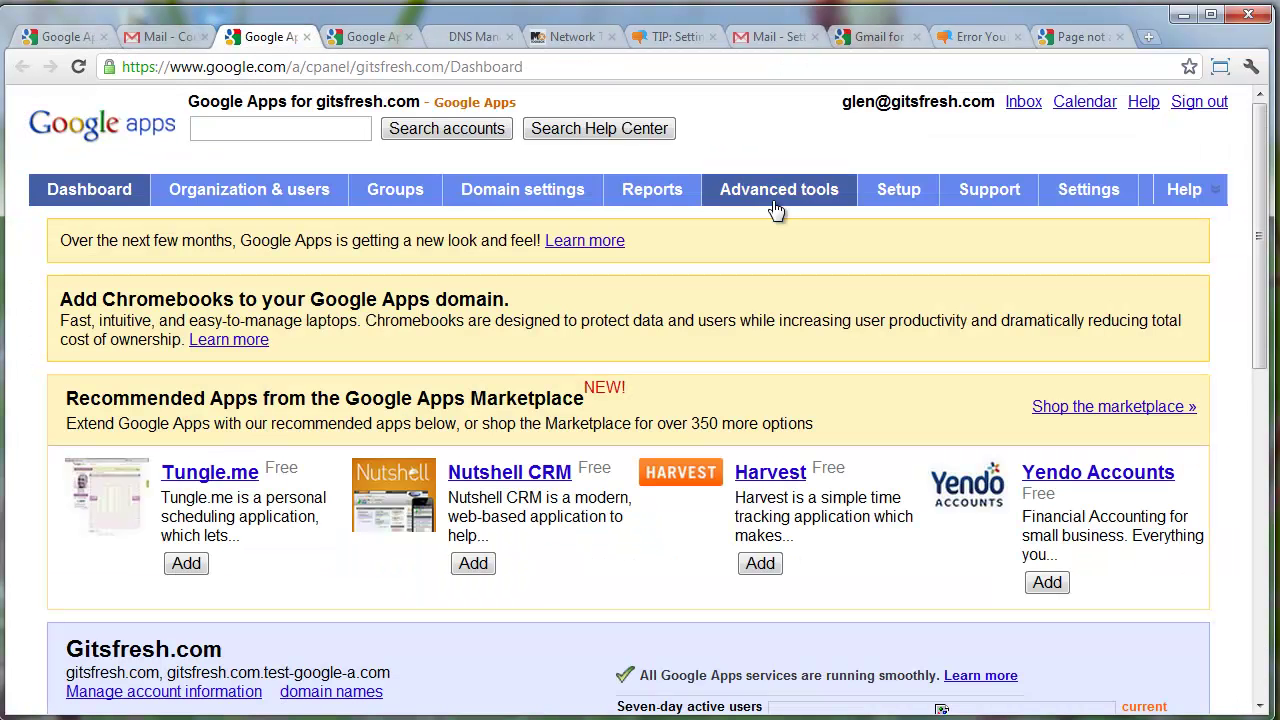
click(894, 206)
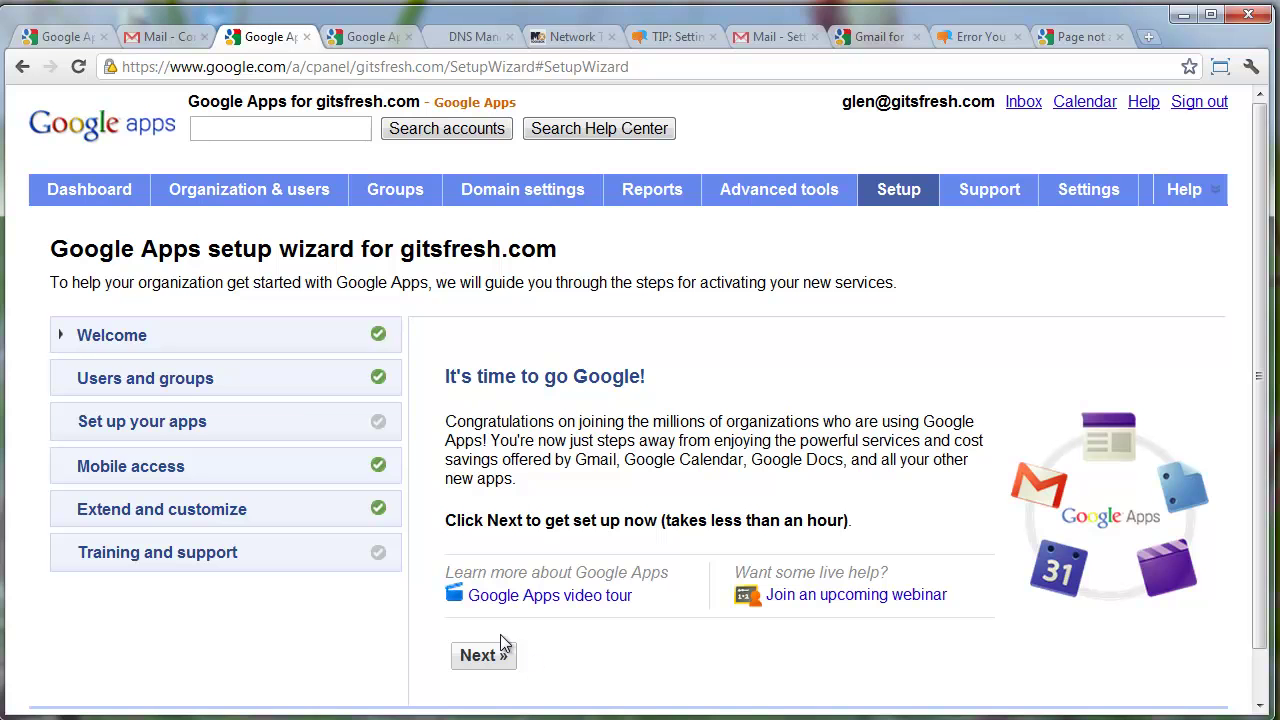
Indicate other people will use Google Apps and continue through the one-by-one user creation steps
click(284, 346)
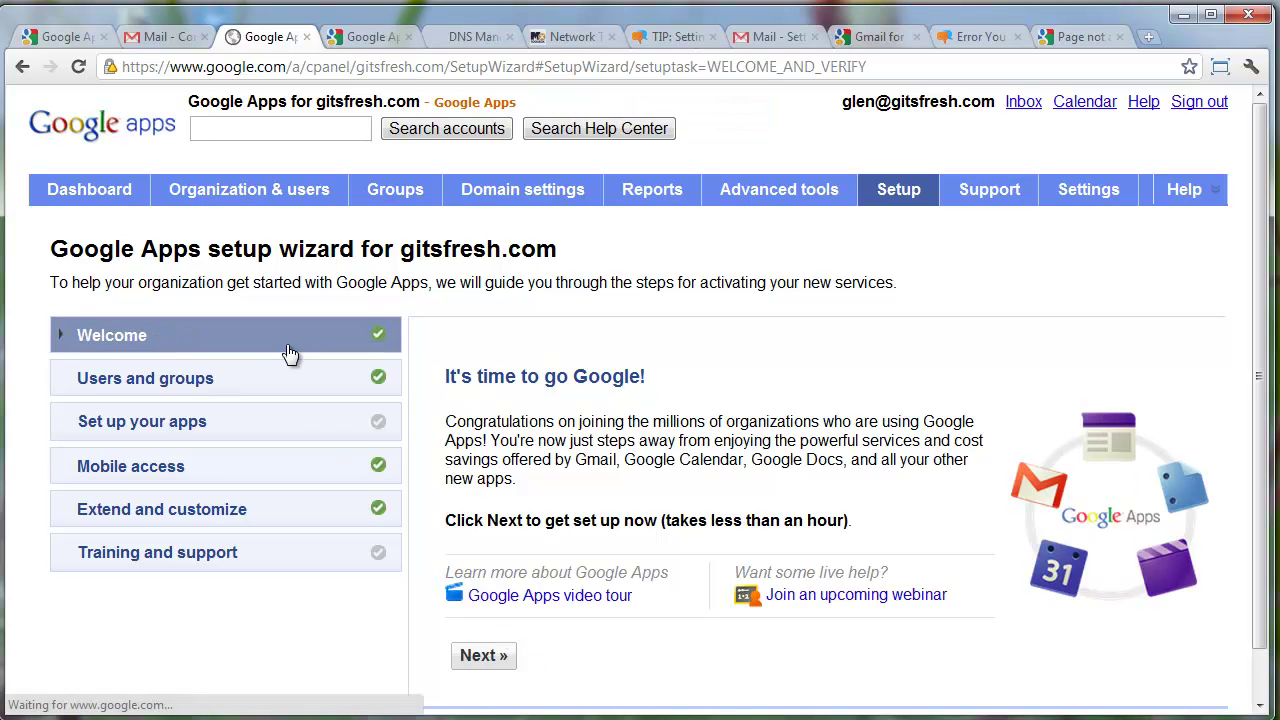
click(484, 656)
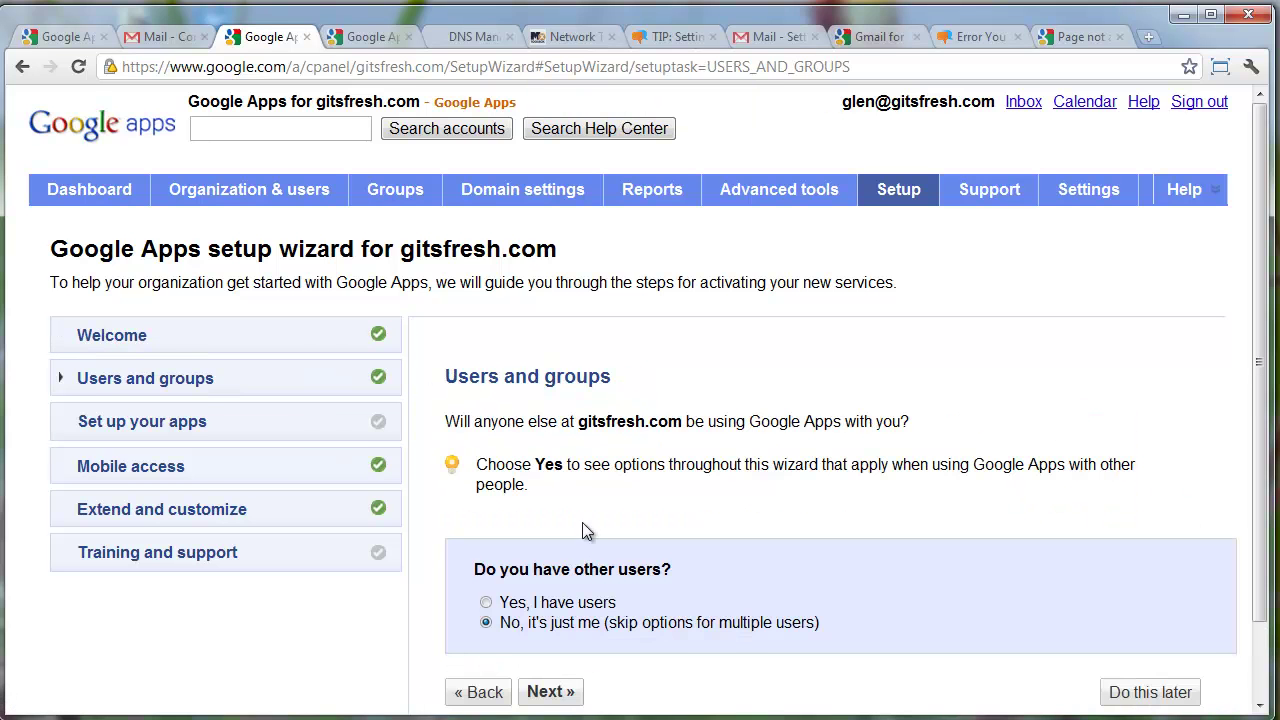
click(486, 602)
click(547, 691)
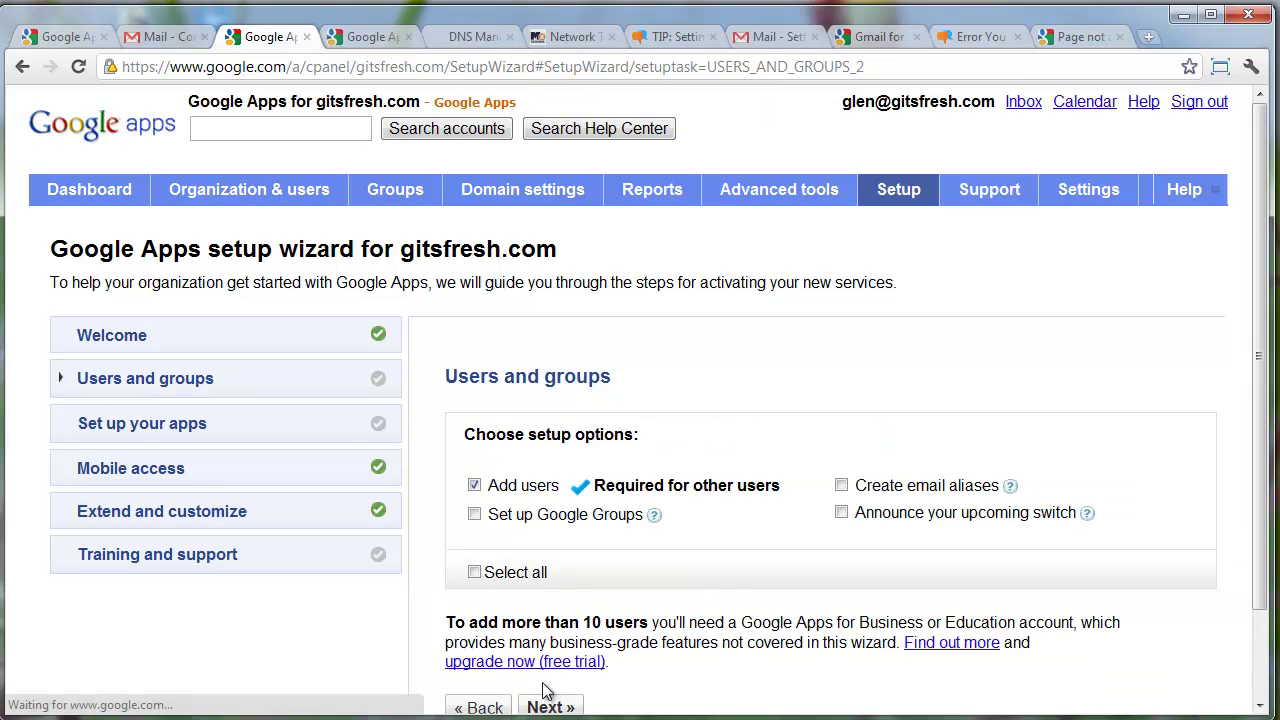
scroll(591, 509, down, 2)
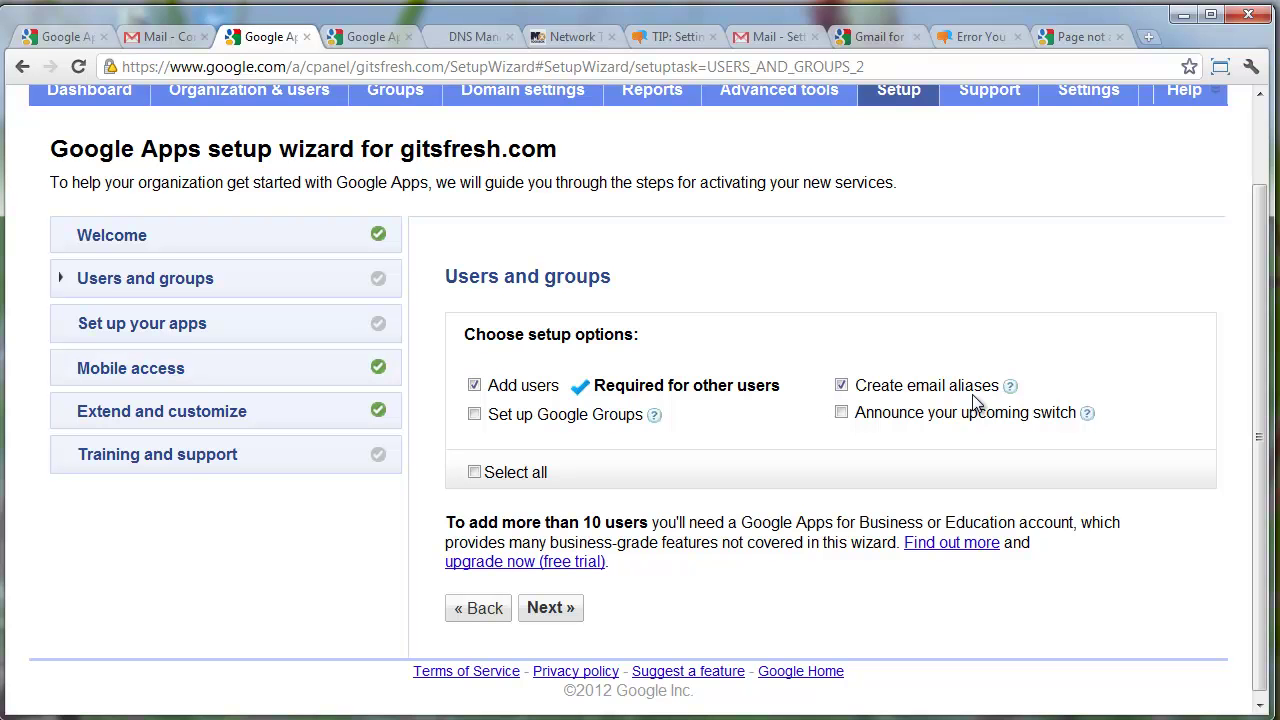
click(566, 617)
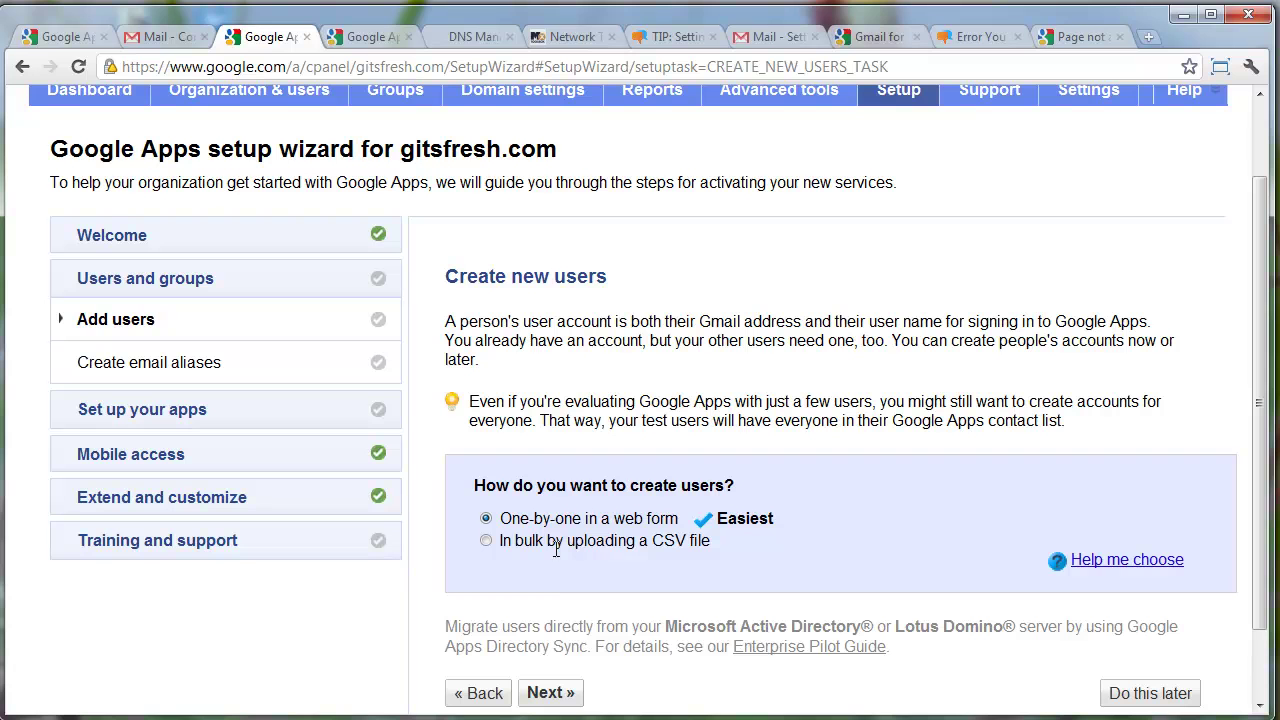
click(558, 695)
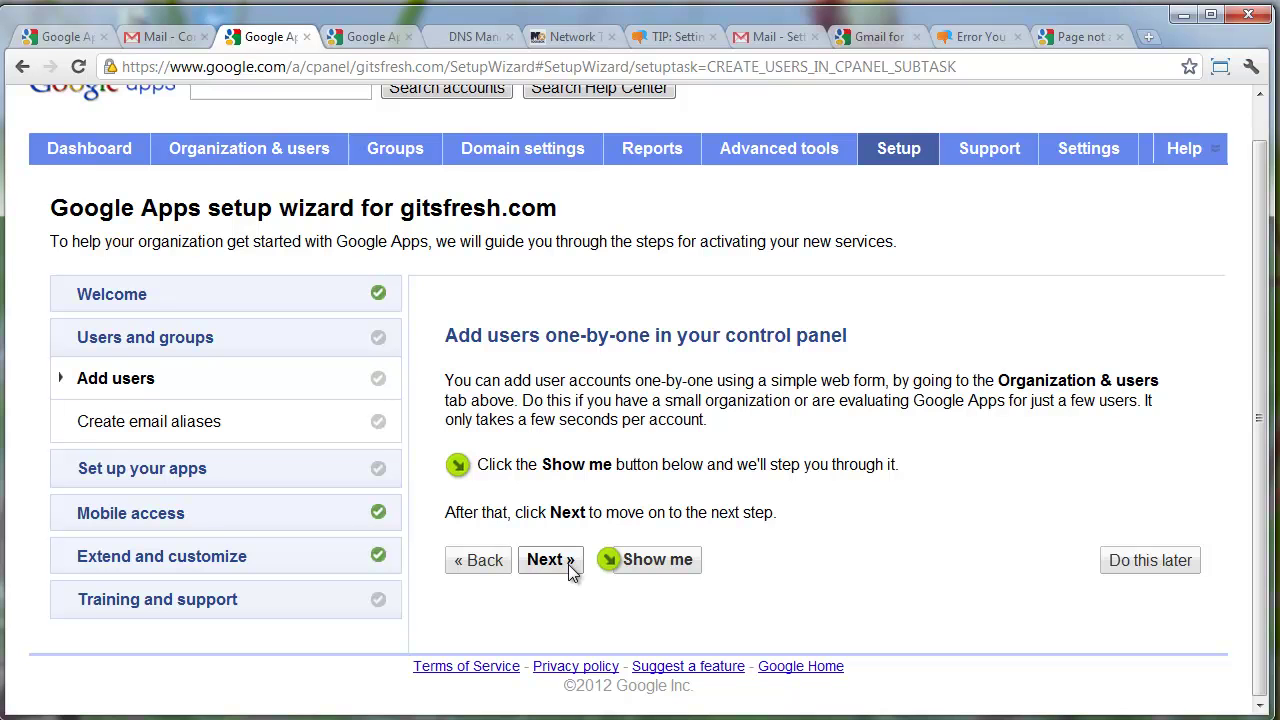
Reach the Create email aliases step and defer it with Do this later
click(548, 560)
scroll(600, 560, down, 2)
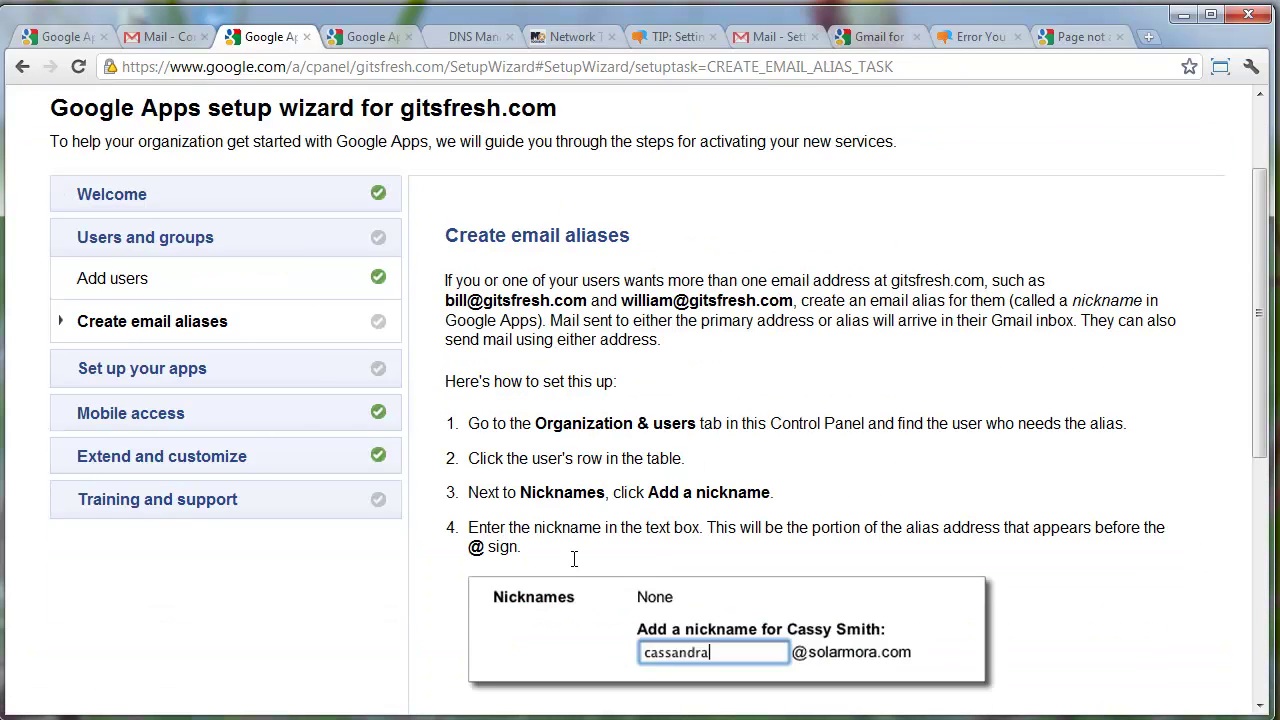
scroll(622, 520, down, 4)
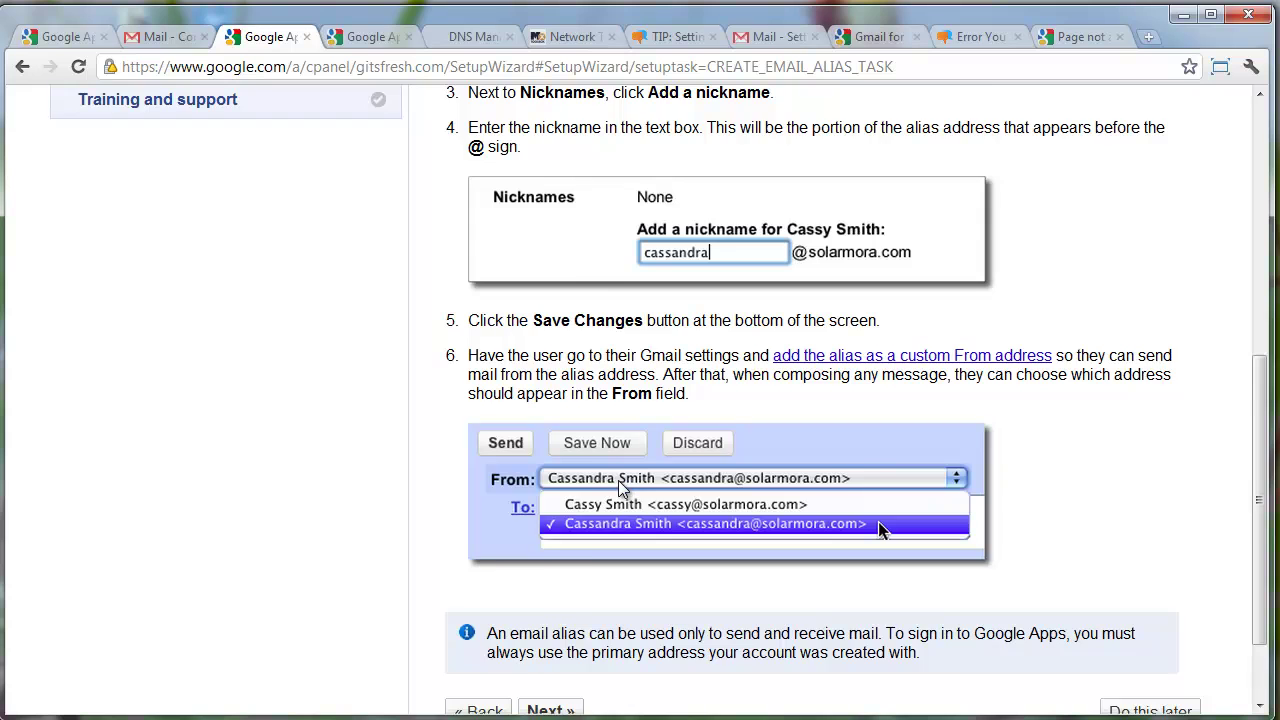
scroll(614, 490, up, 6)
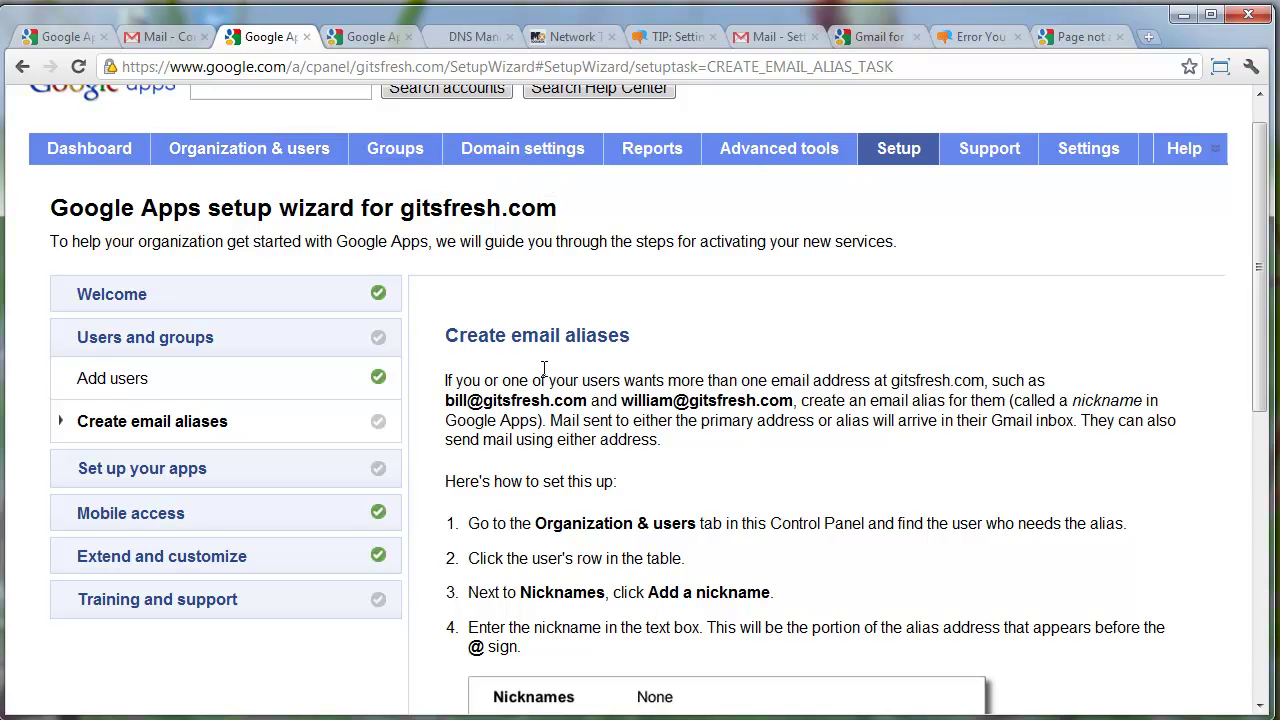
scroll(549, 421, down, 6)
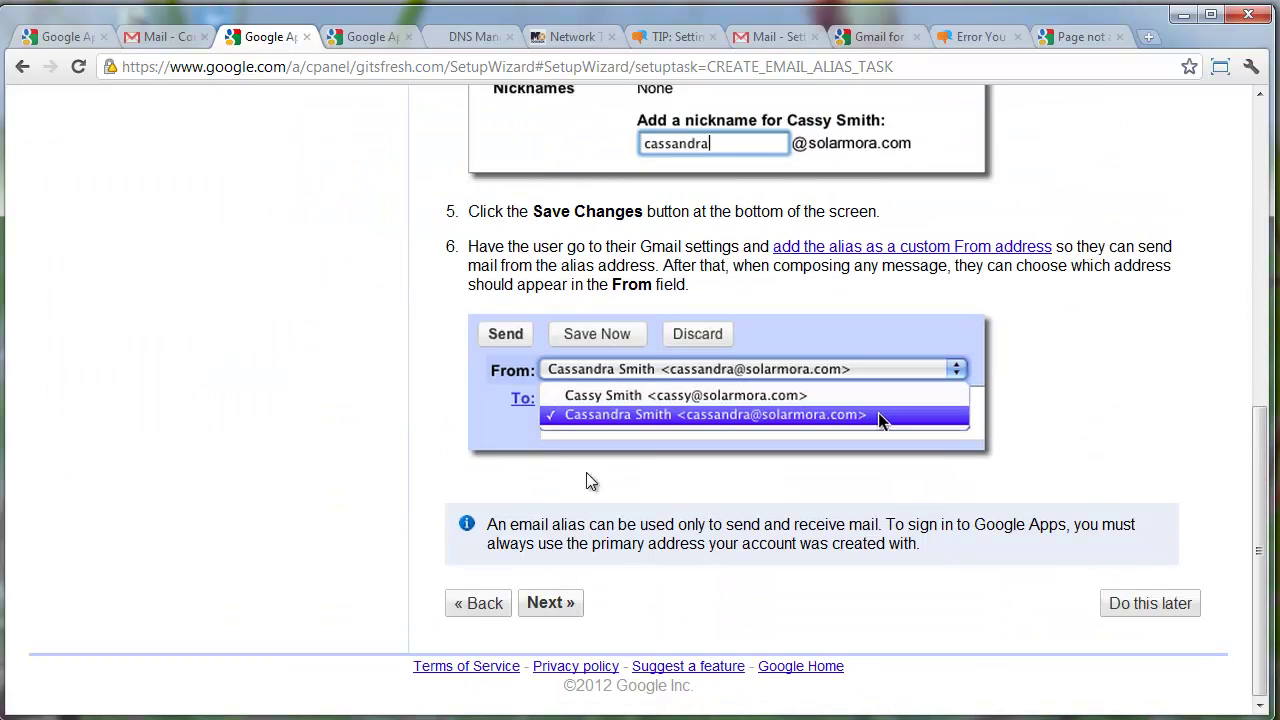
click(1140, 606)
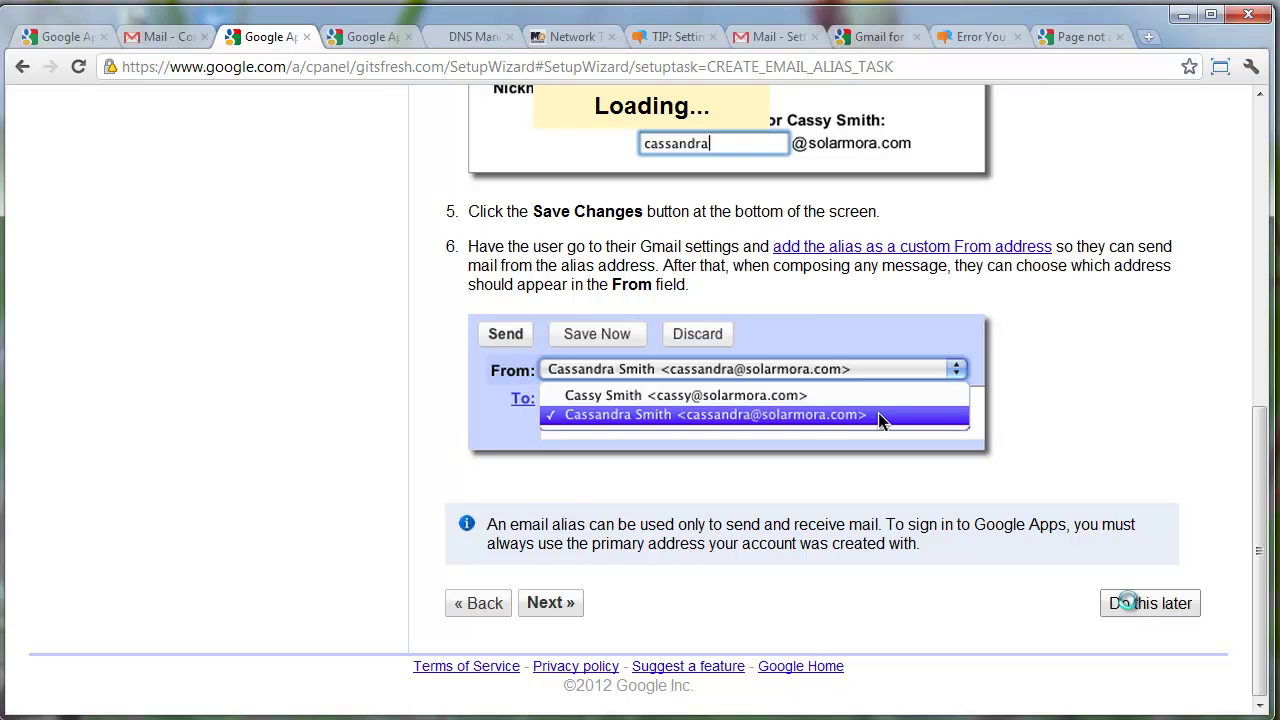
Advance to the Gmail setup options, keeping Access Gmail in a web browser ticked alongside Use other mail clients
scroll(676, 370, up, 1)
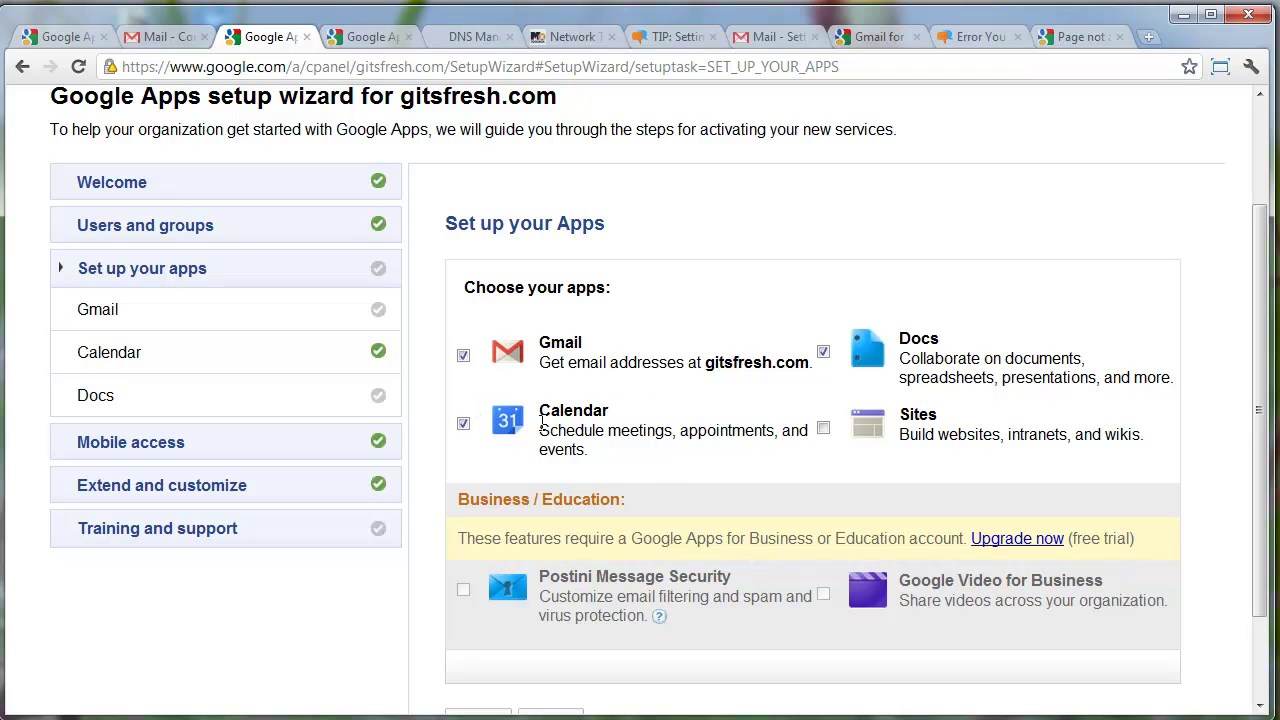
scroll(700, 410, down, 2)
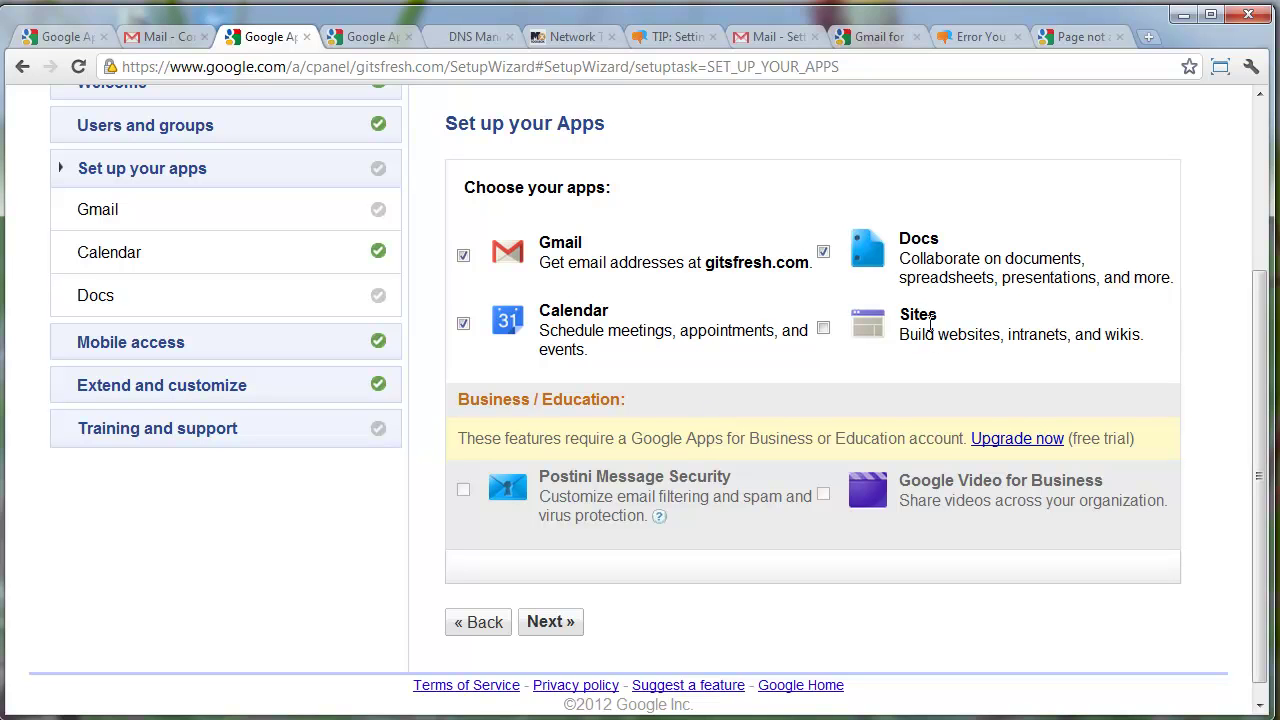
click(572, 634)
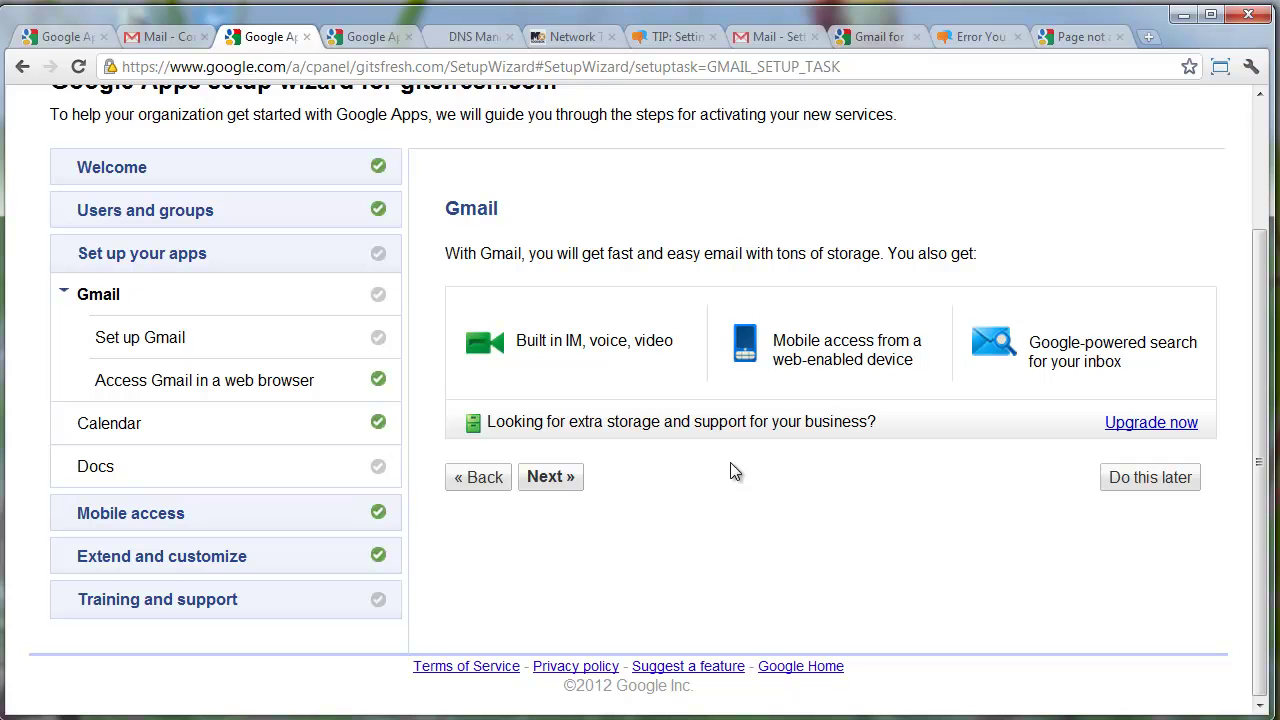
click(566, 478)
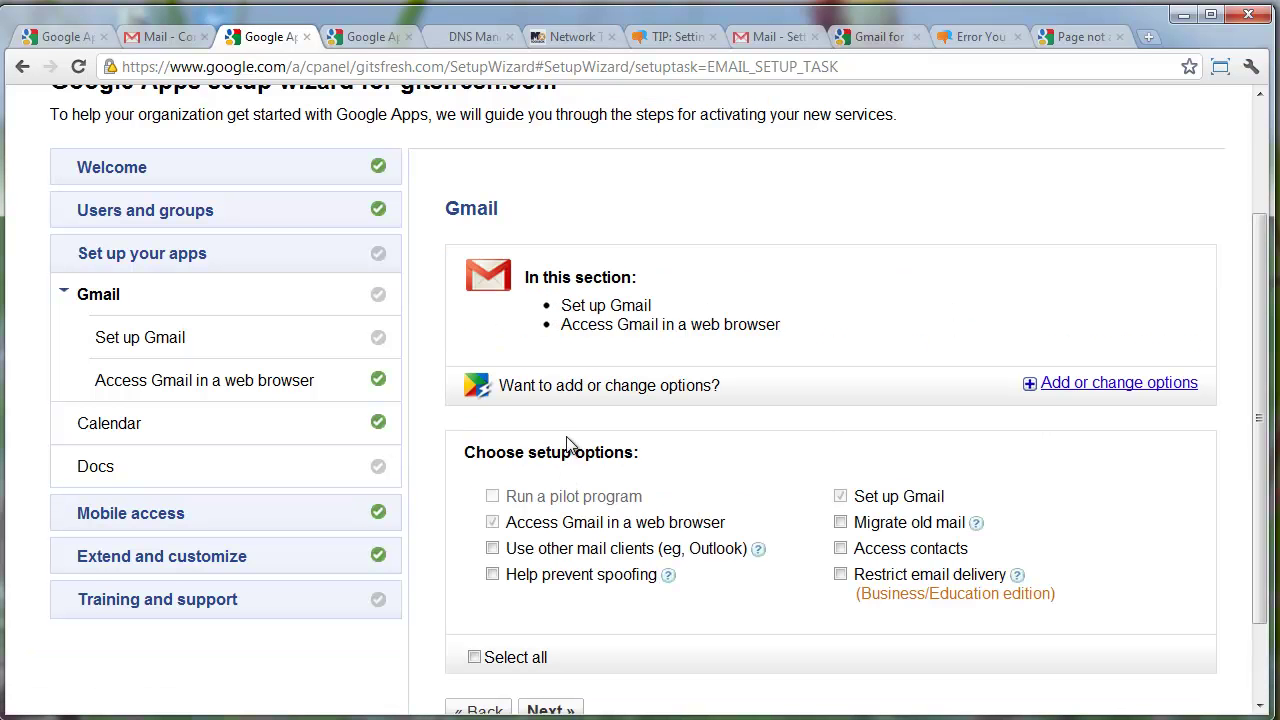
click(493, 524)
click(494, 525)
scroll(564, 495, down, 1)
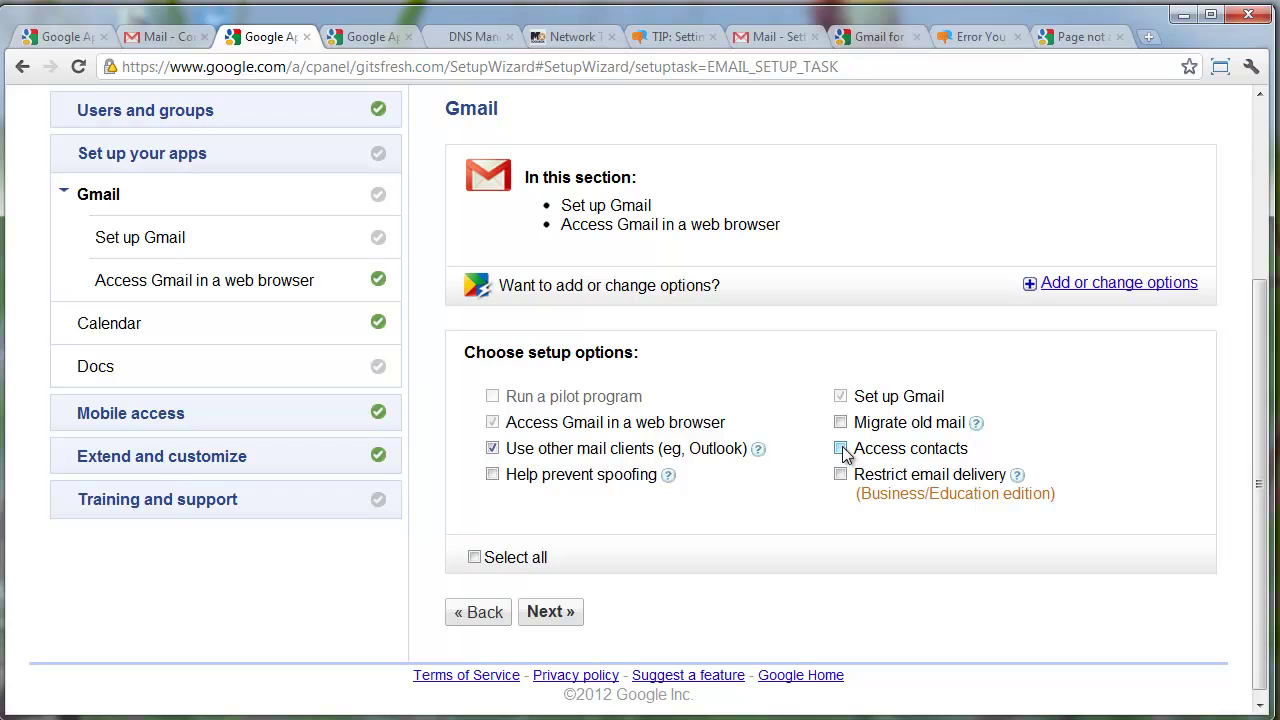
Advance through the mail routing and web browser access pages to Use other mail clients
click(550, 613)
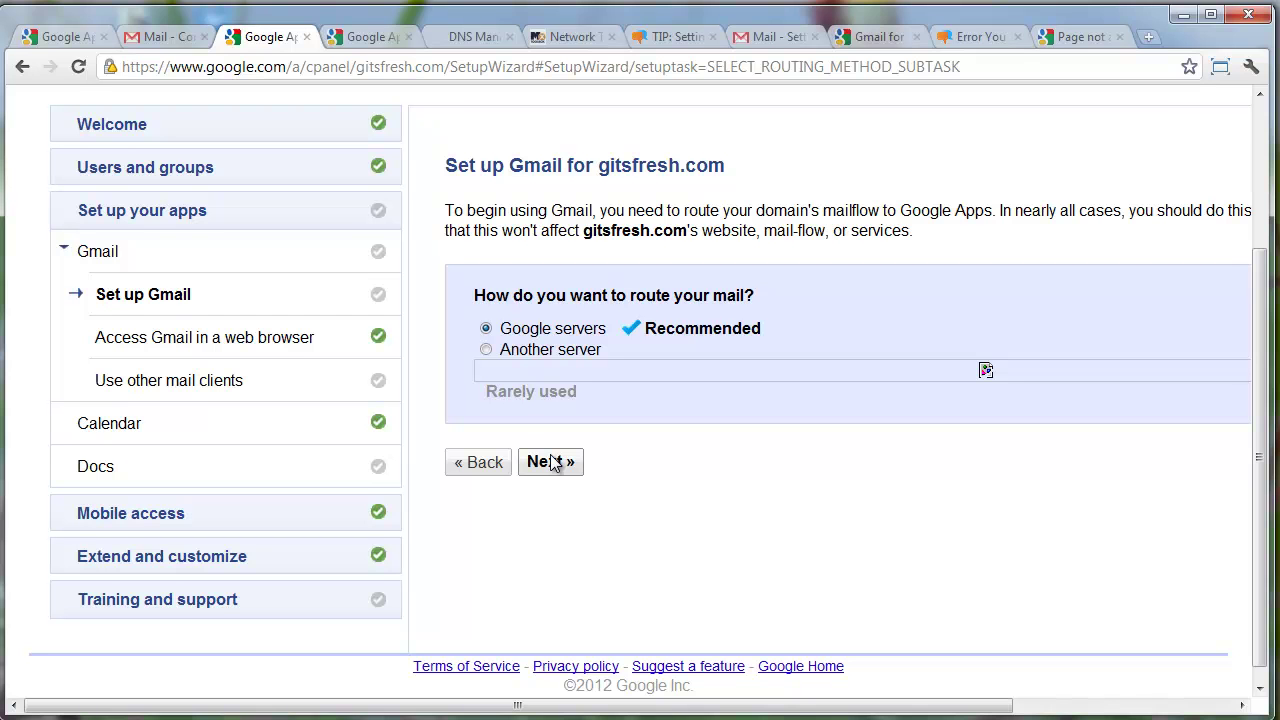
click(556, 464)
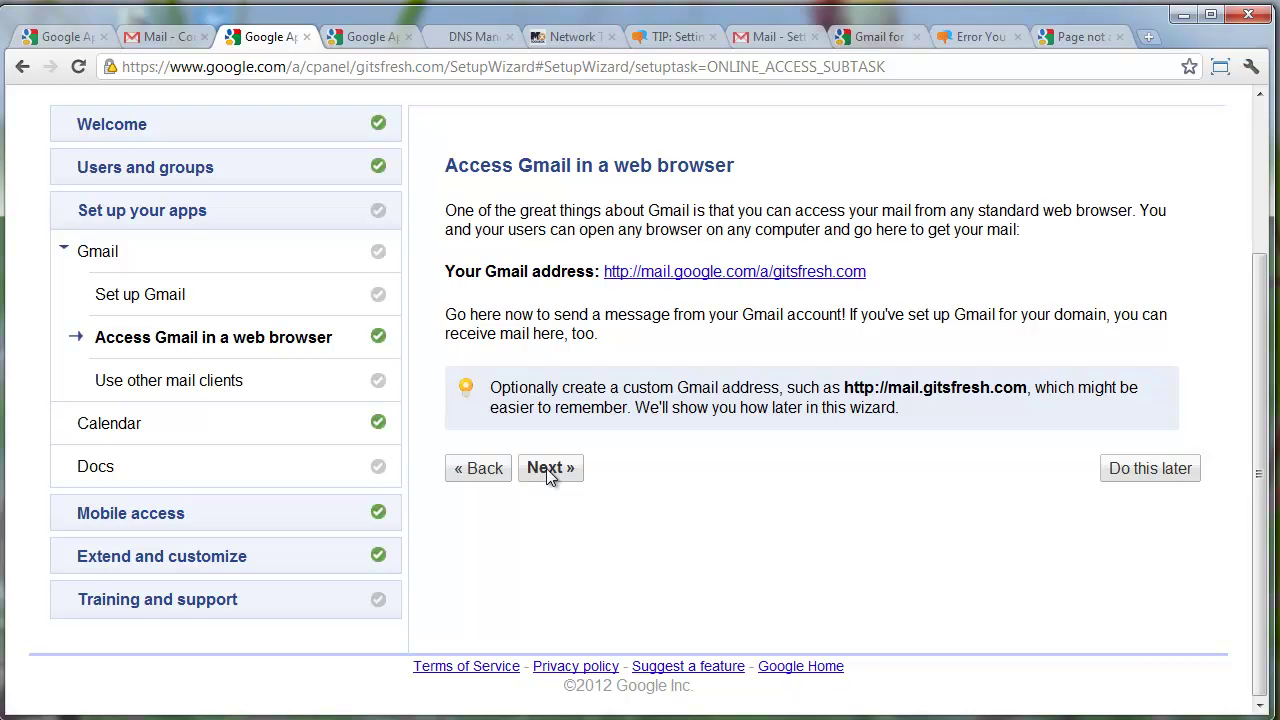
click(549, 472)
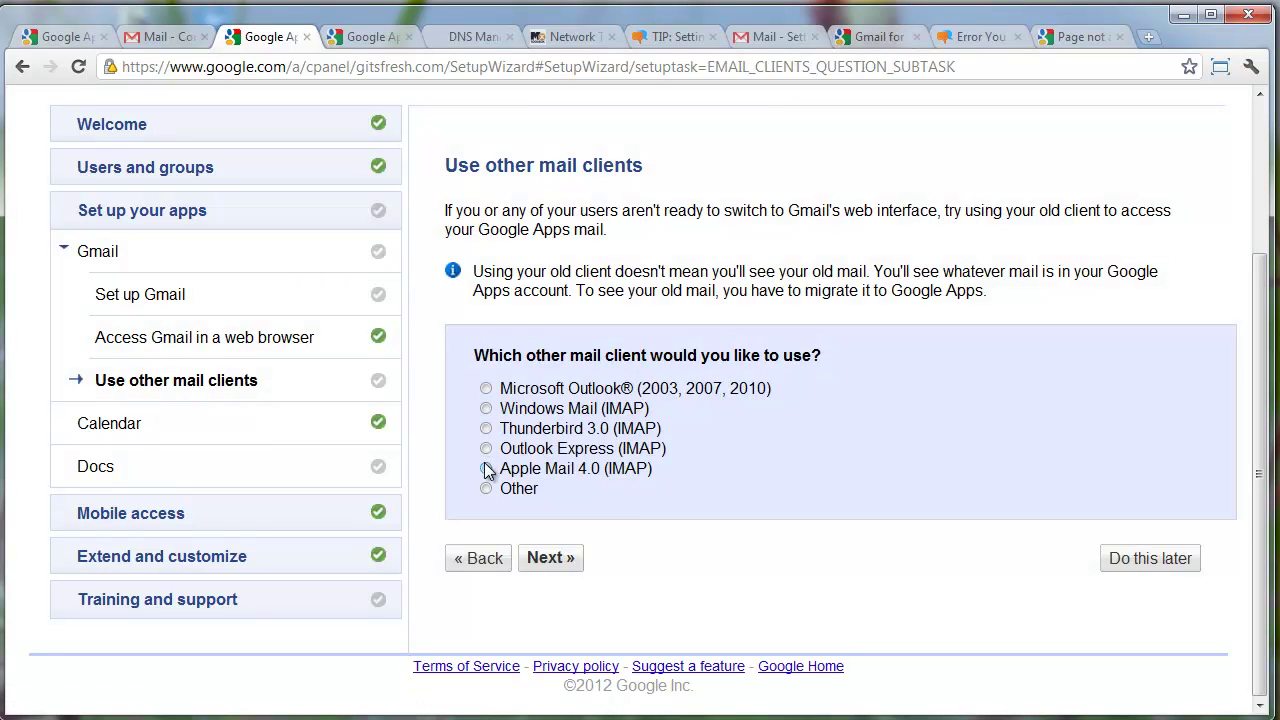
Choose Thunderbird 3.0 and review its IMAP/SMTP setup instructions (imap.gmail.com:993, smtp.gmail.com:465)
click(486, 429)
click(551, 564)
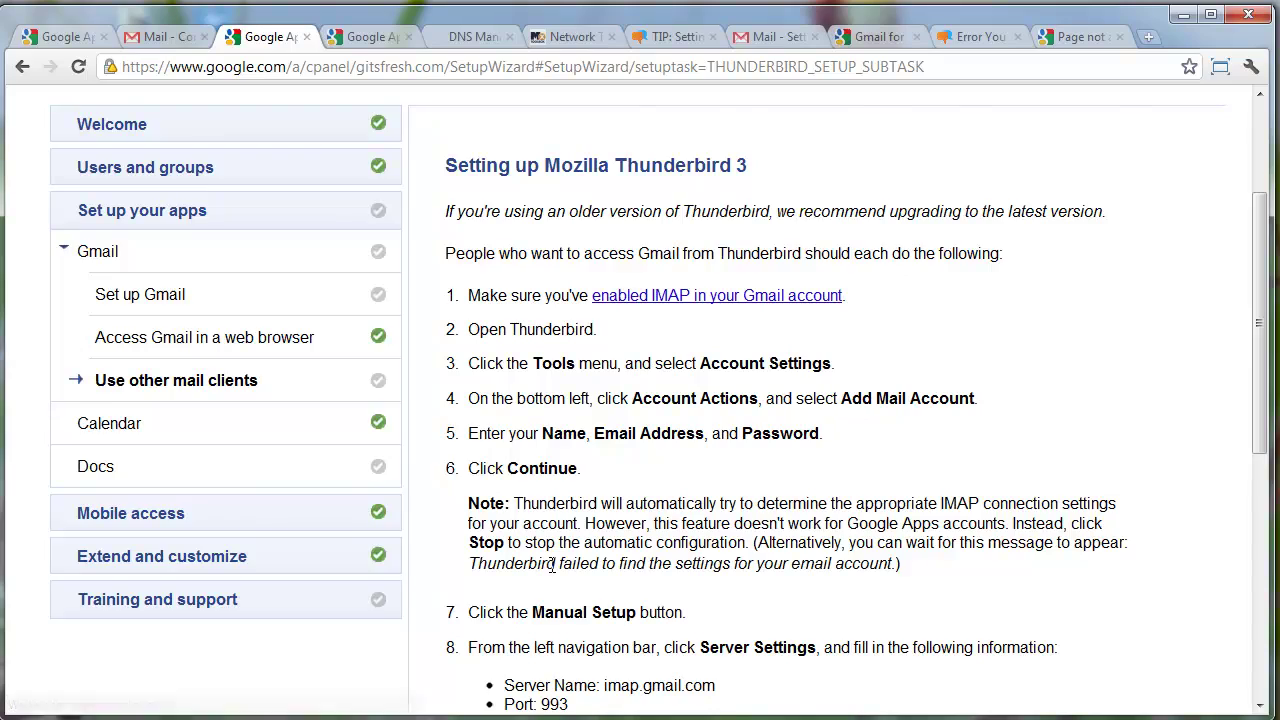
scroll(546, 405, down, 3)
scroll(546, 405, down, 2)
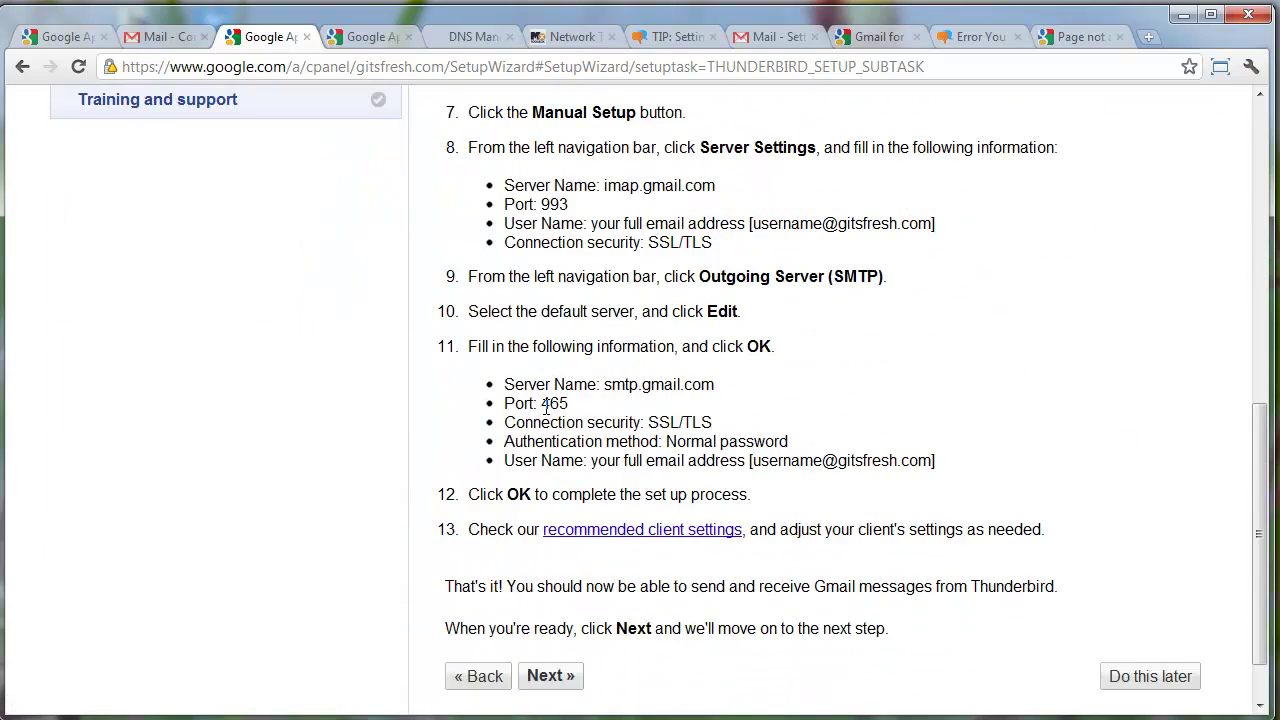
scroll(546, 405, up, 6)
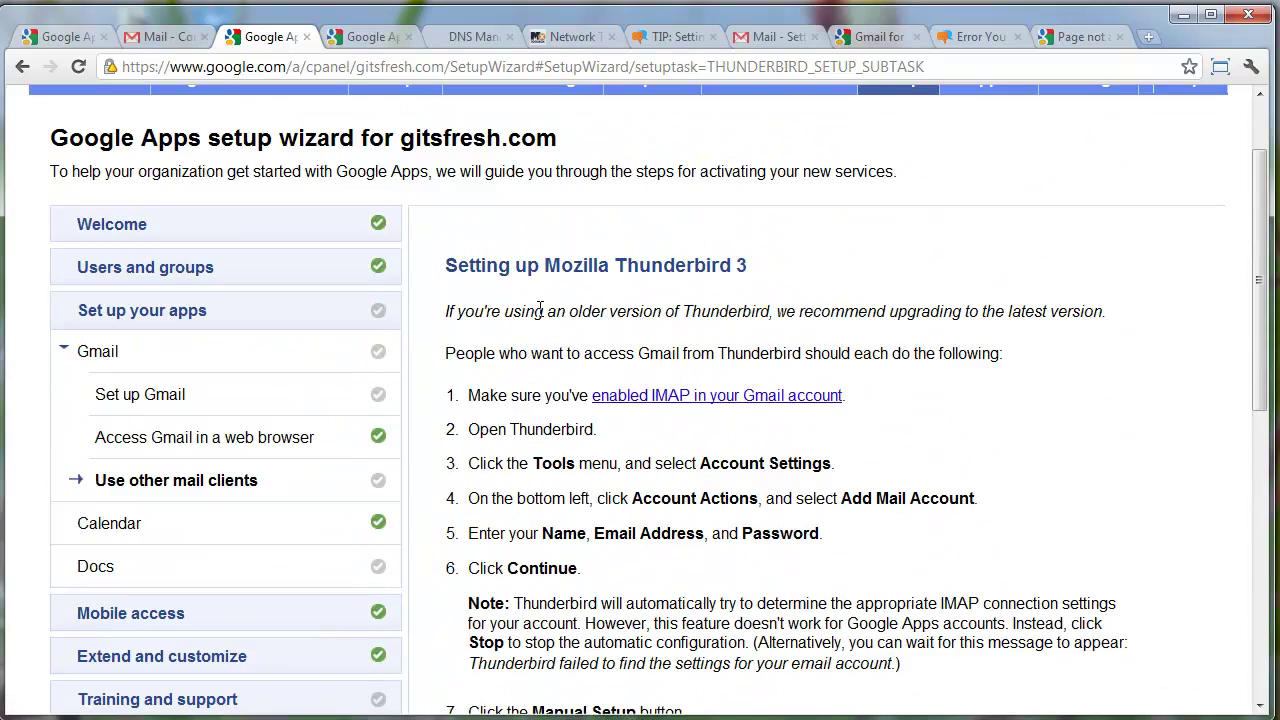
scroll(535, 316, down, 4)
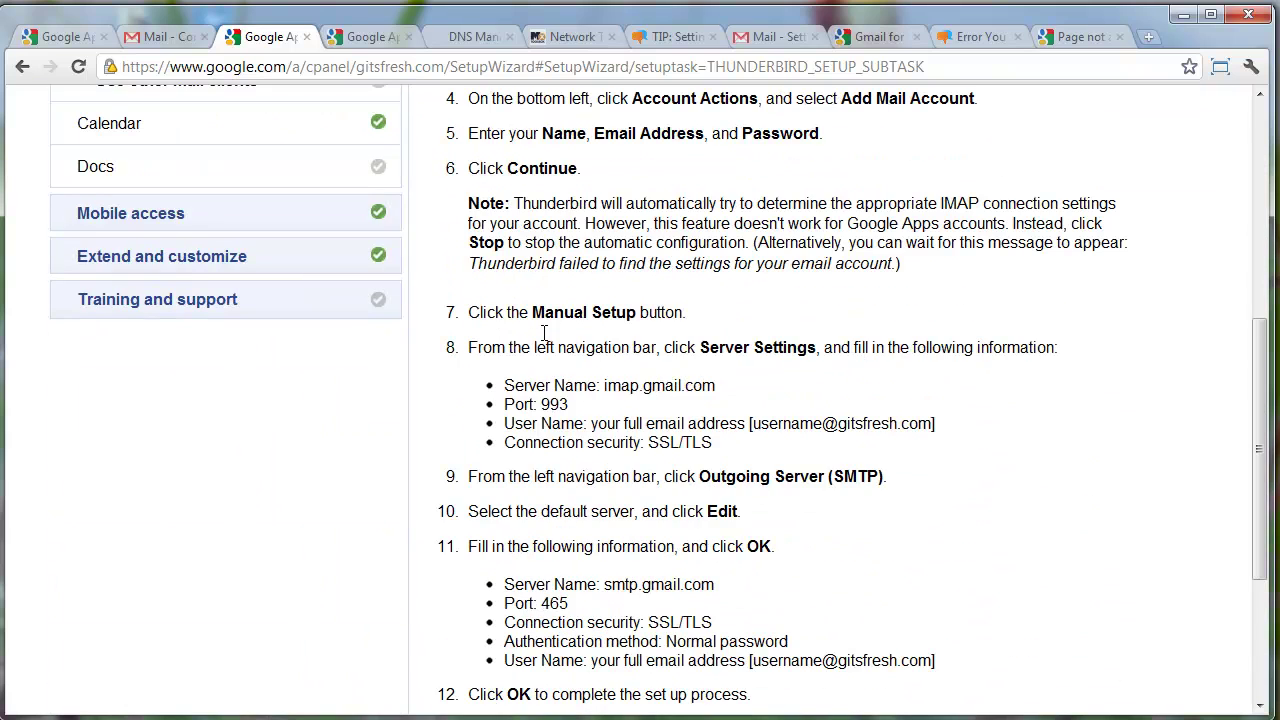
scroll(543, 332, down, 3)
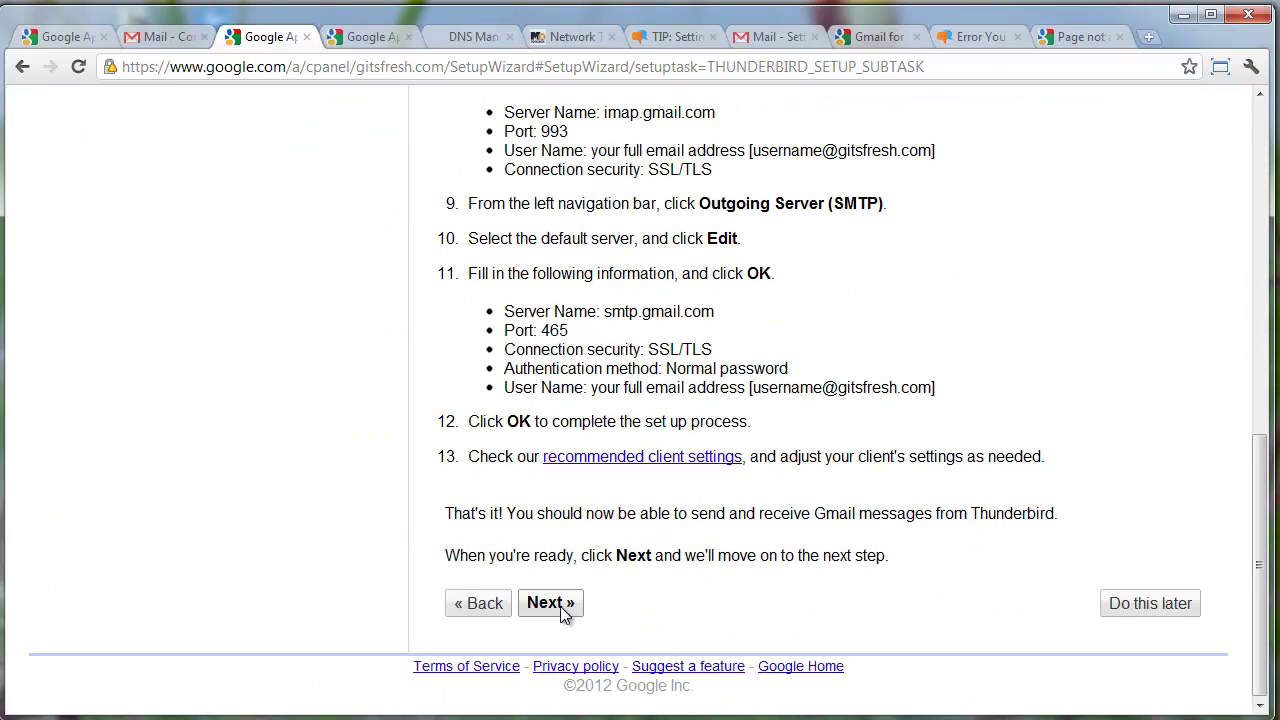
Move past the Thunderbird instructions and skip the Google Calendar and Google Docs steps
click(1128, 606)
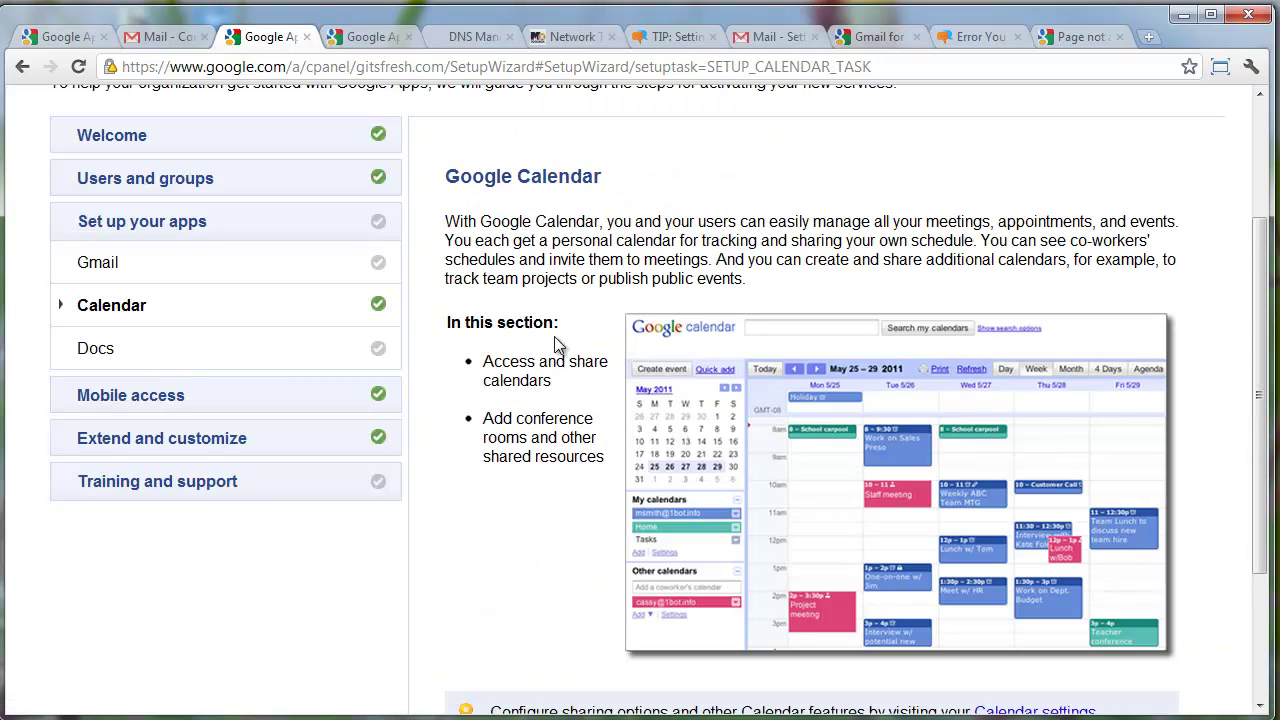
scroll(558, 344, down, 2)
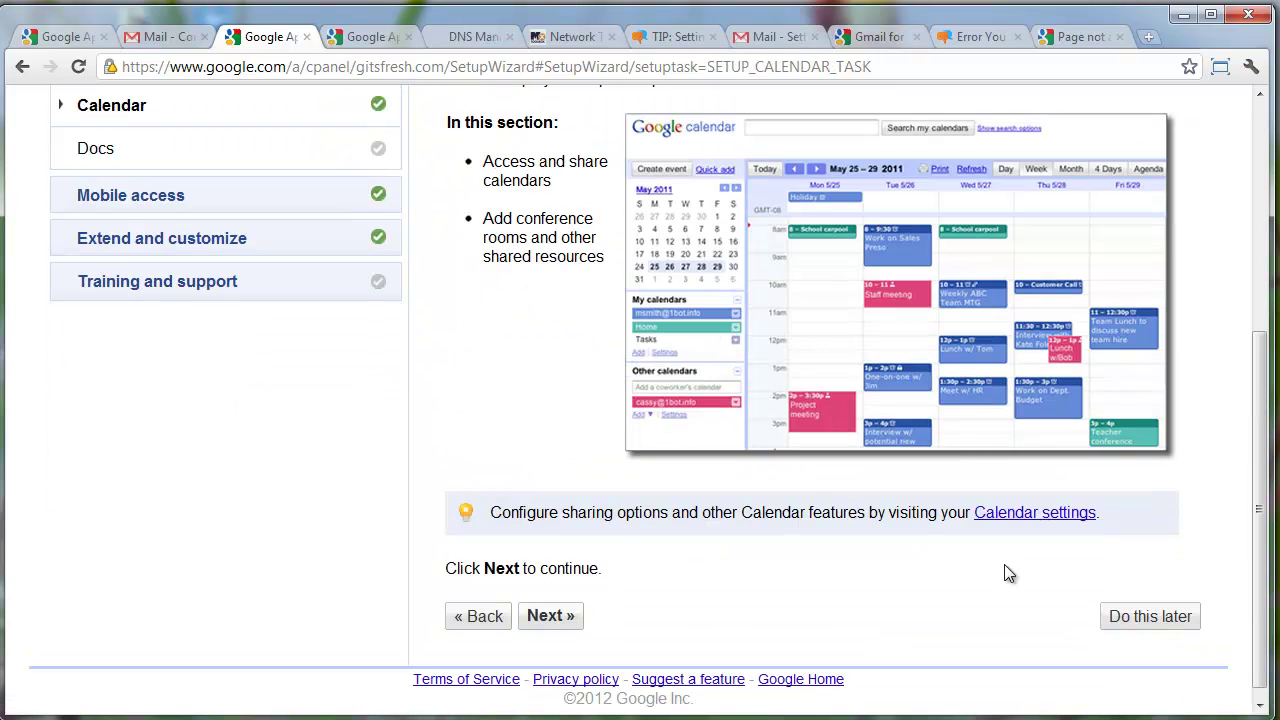
click(1148, 614)
scroll(1110, 590, down, 1)
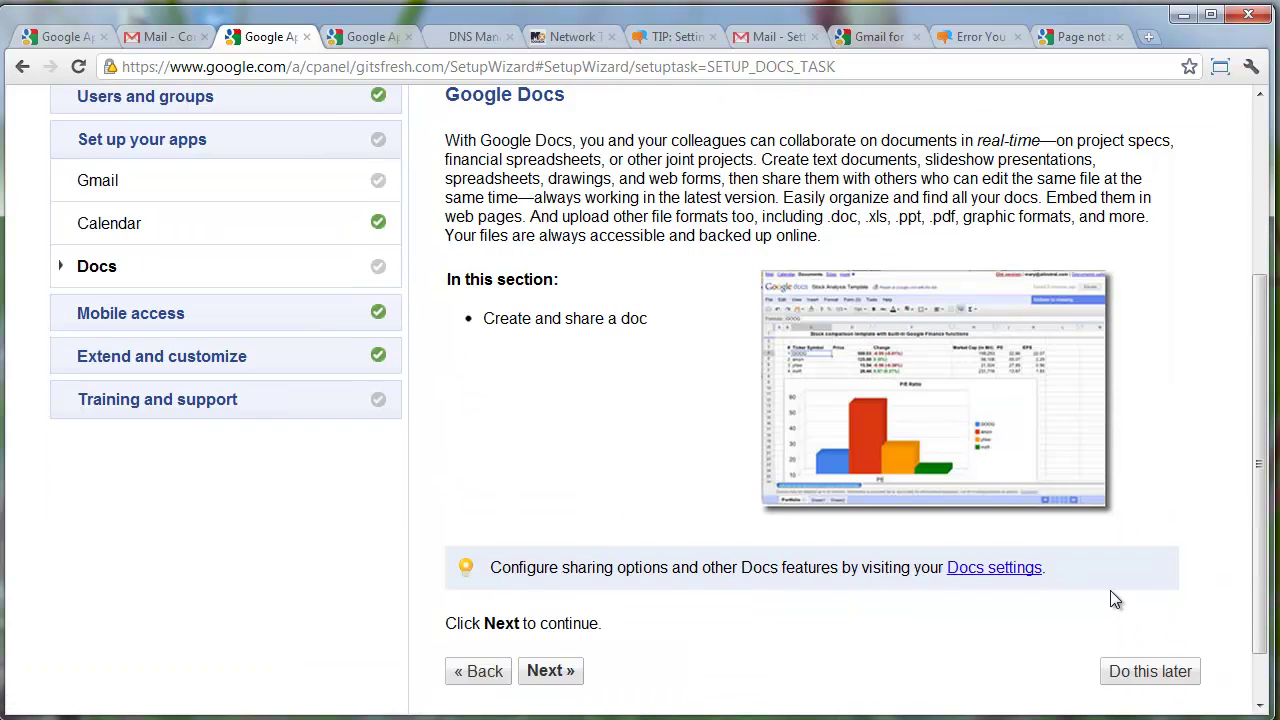
click(1135, 703)
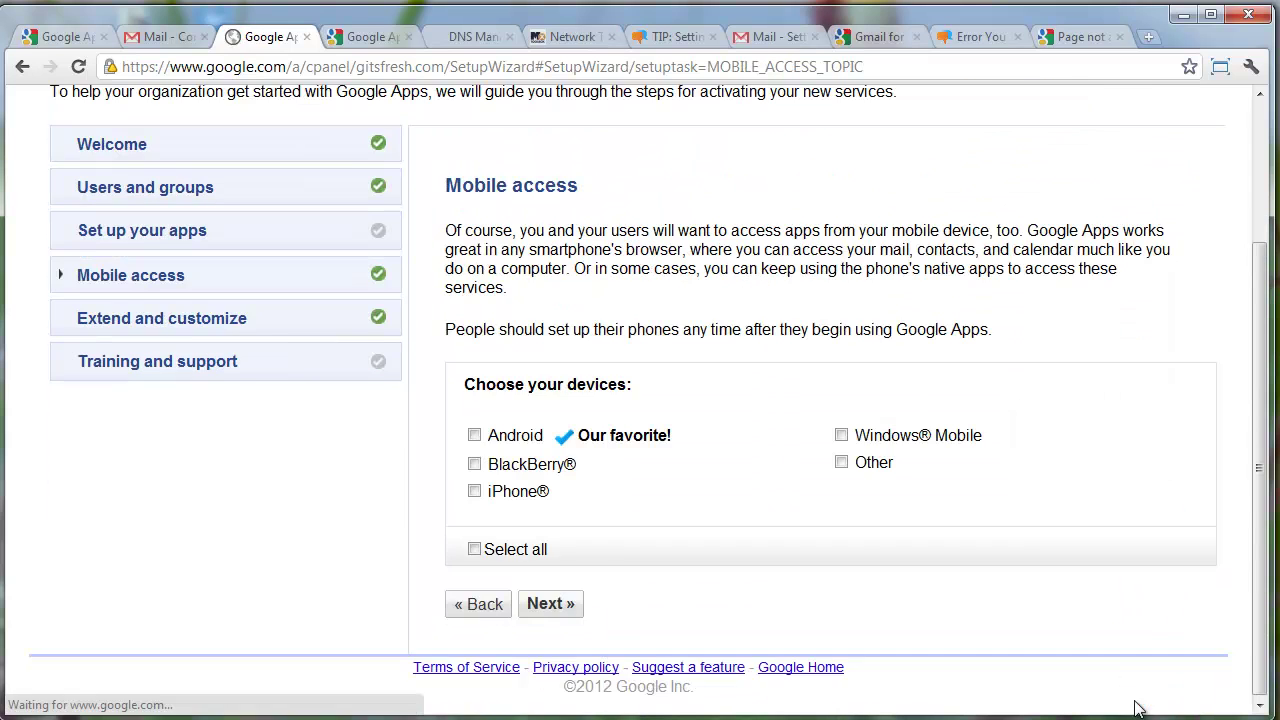
scroll(966, 466, up, 2)
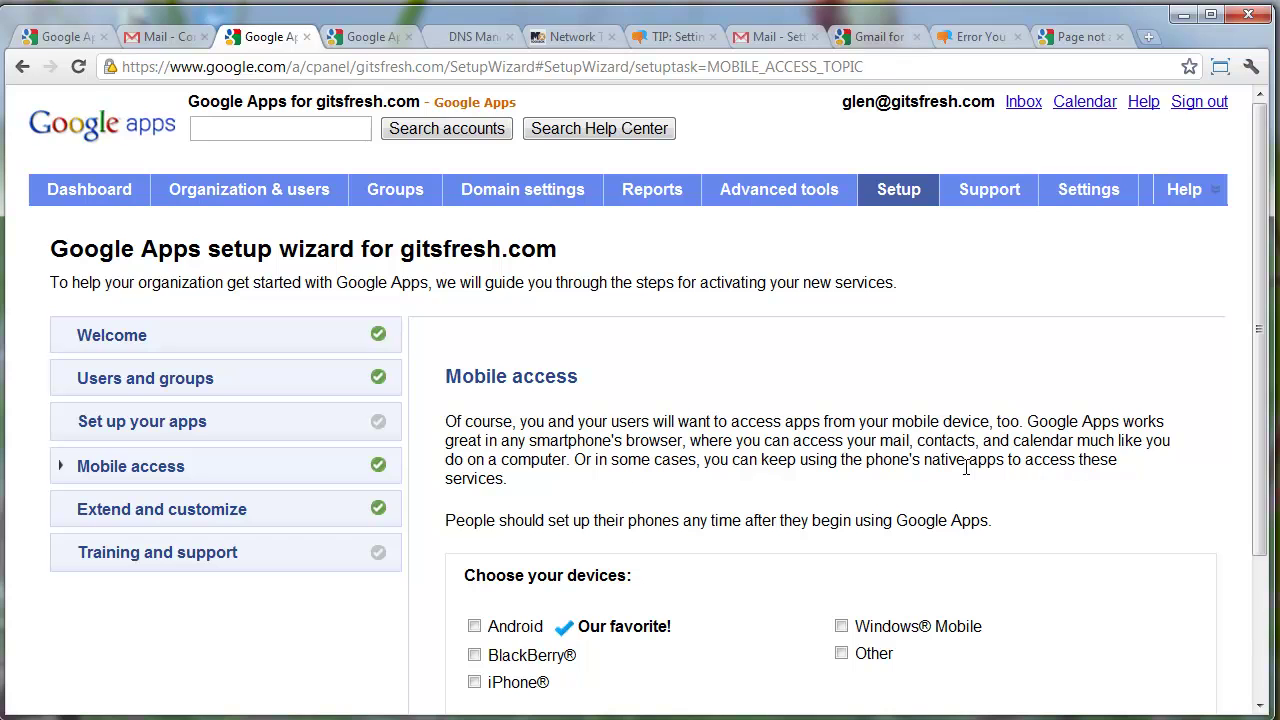
scroll(966, 466, down, 3)
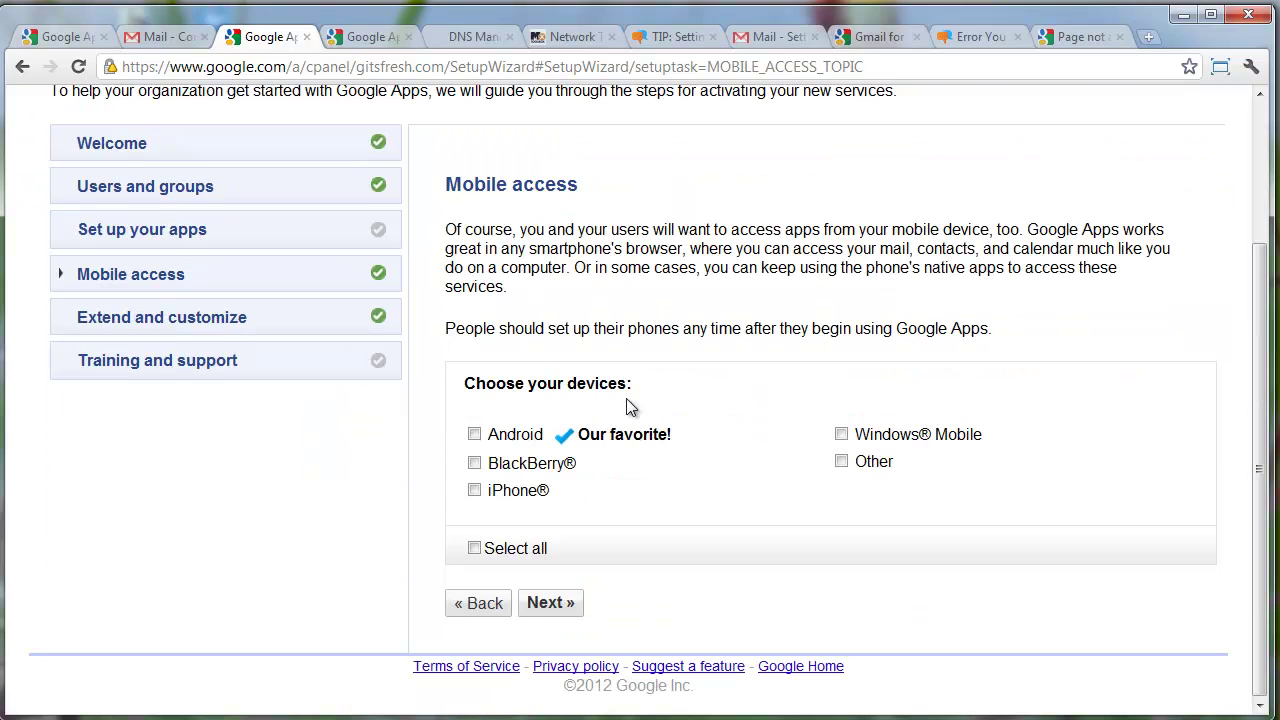
Continue past mobile access, extend and customize, user training, administrator resources and support to Congratulations
click(548, 604)
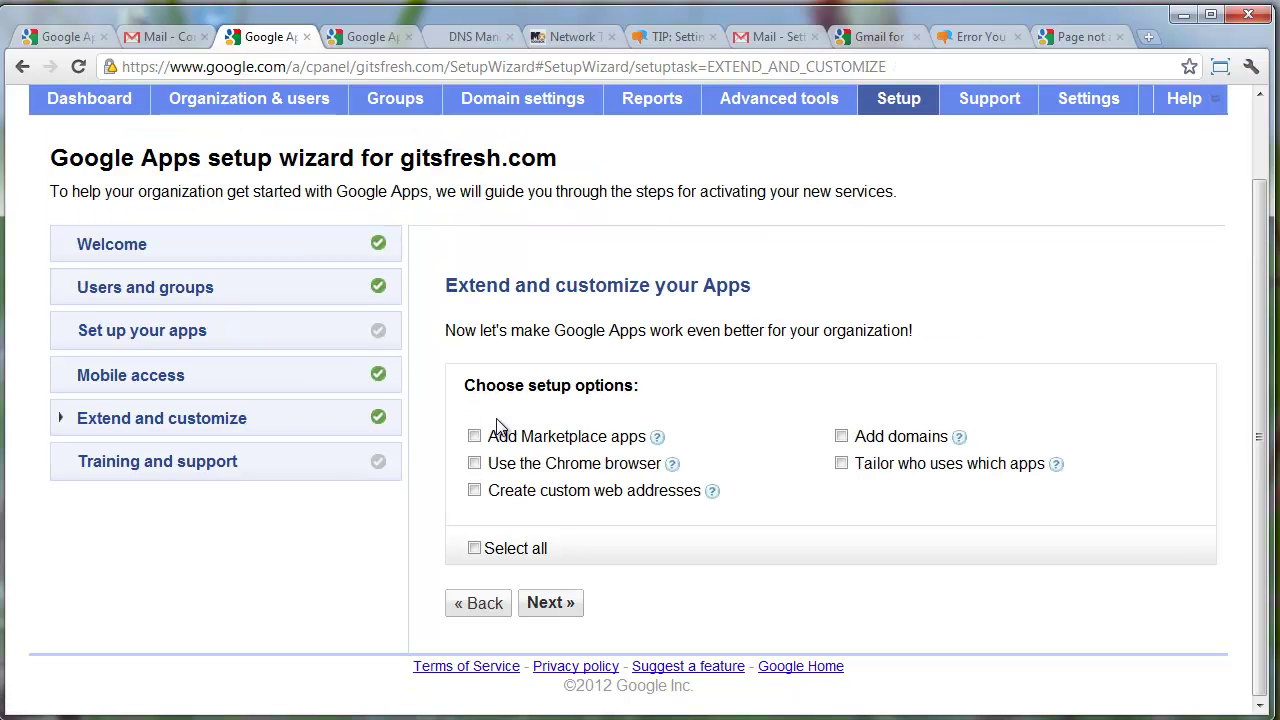
click(552, 607)
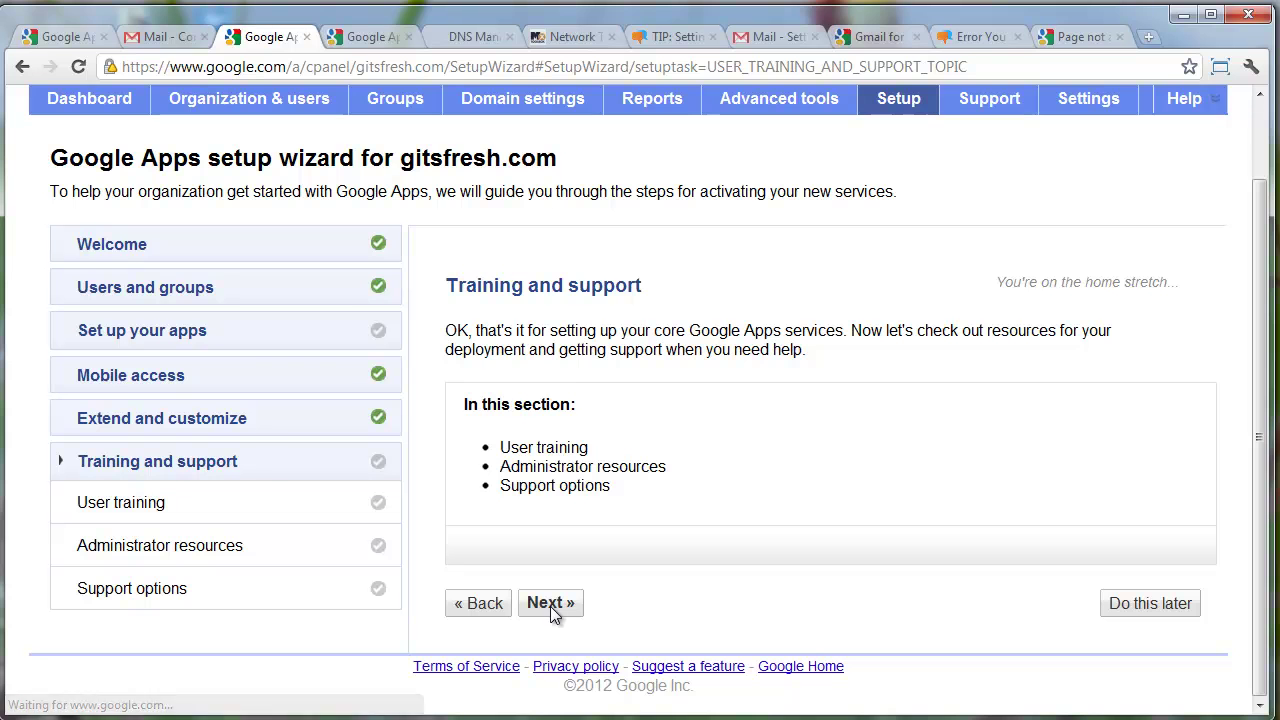
click(566, 604)
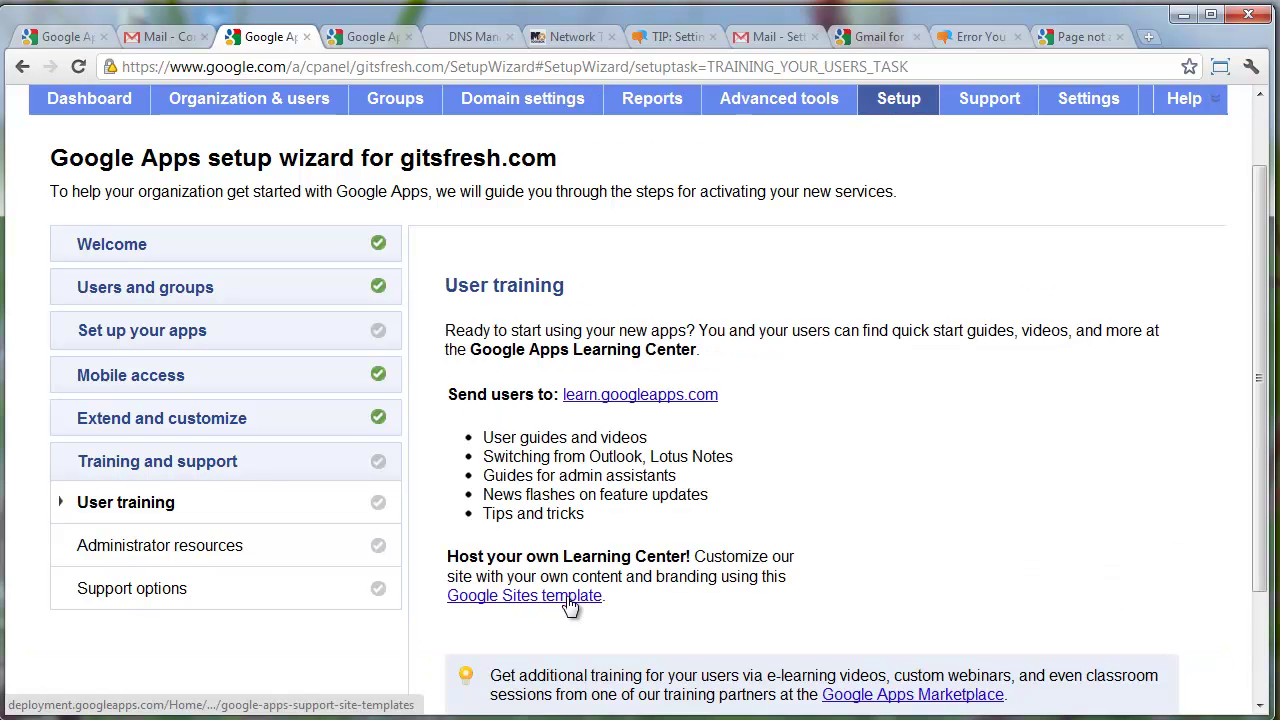
scroll(570, 607, down, 5)
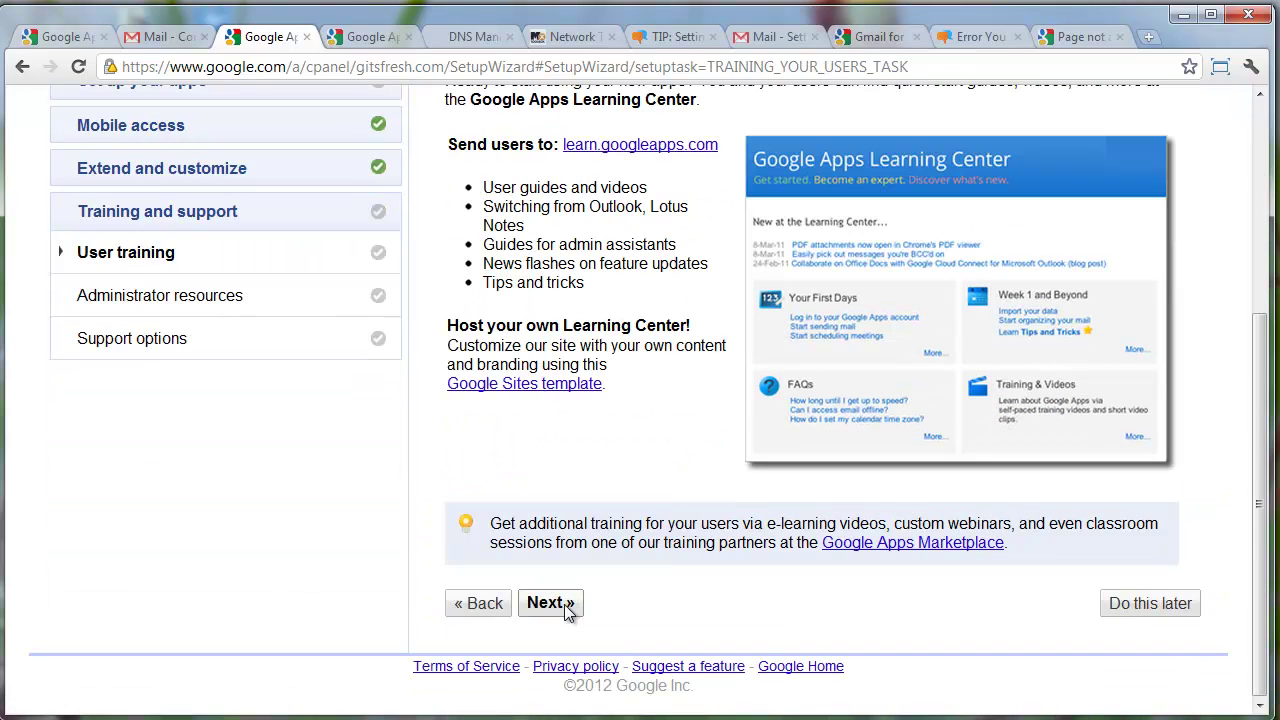
click(566, 605)
scroll(592, 576, down, 1)
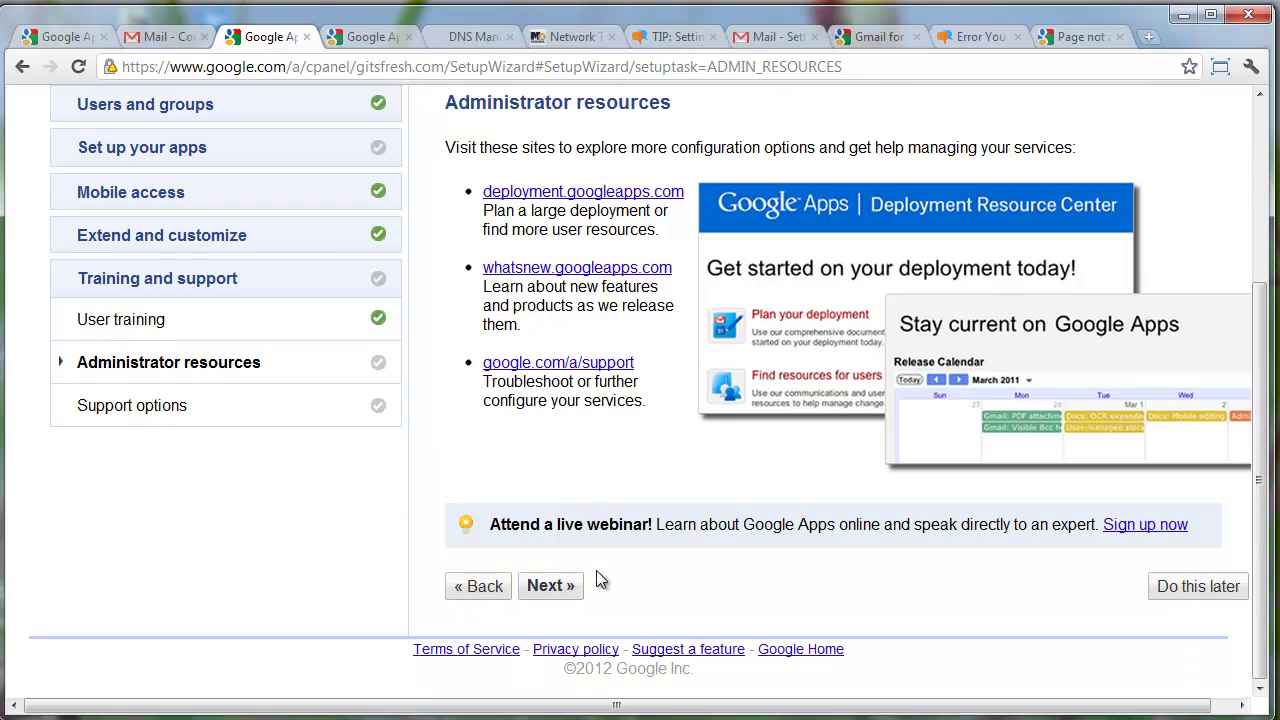
click(1152, 586)
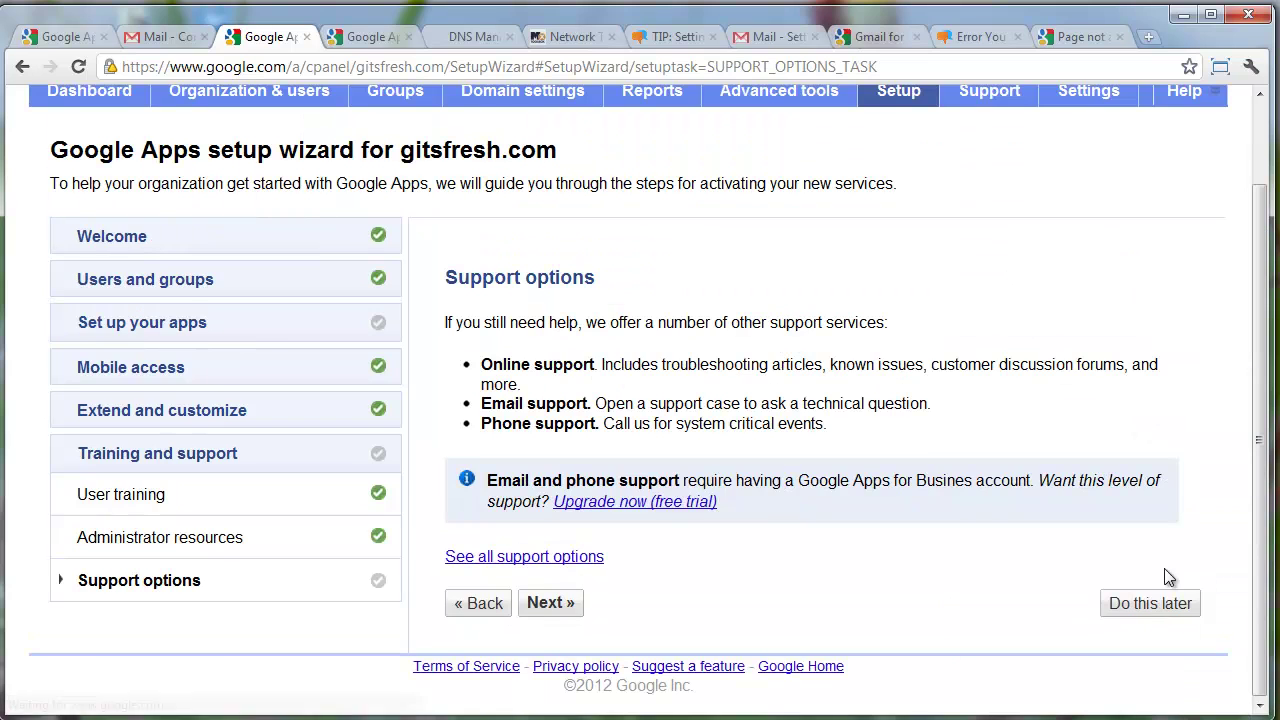
click(1157, 603)
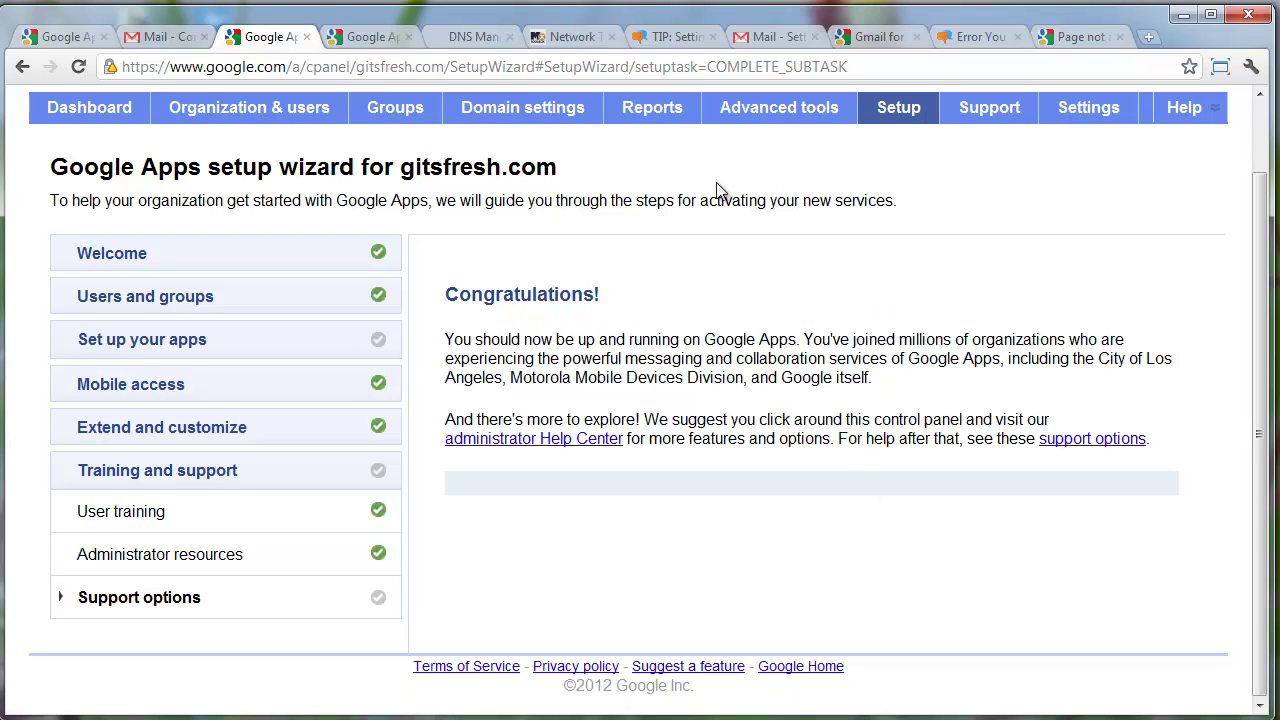
scroll(308, 165, up, 2)
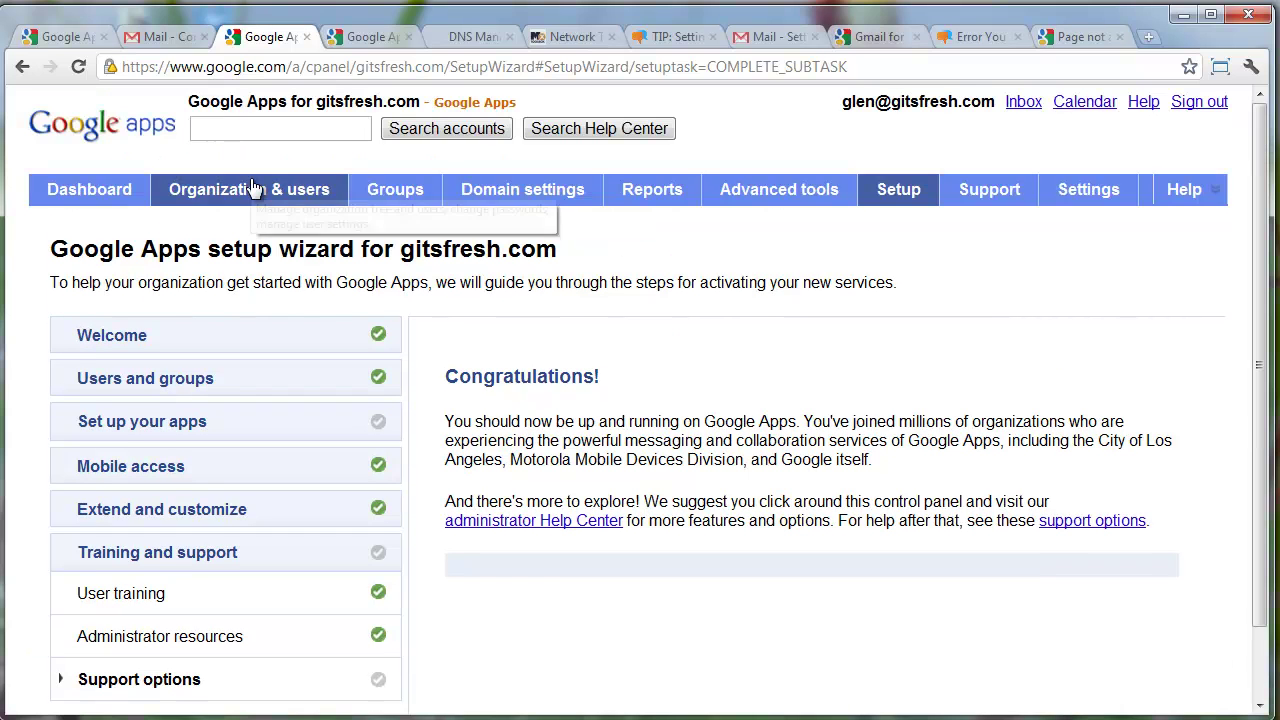
From the gitsfresh.com inbox, send a message titled 'Test Email' to the outside Gmail address
click(1024, 106)
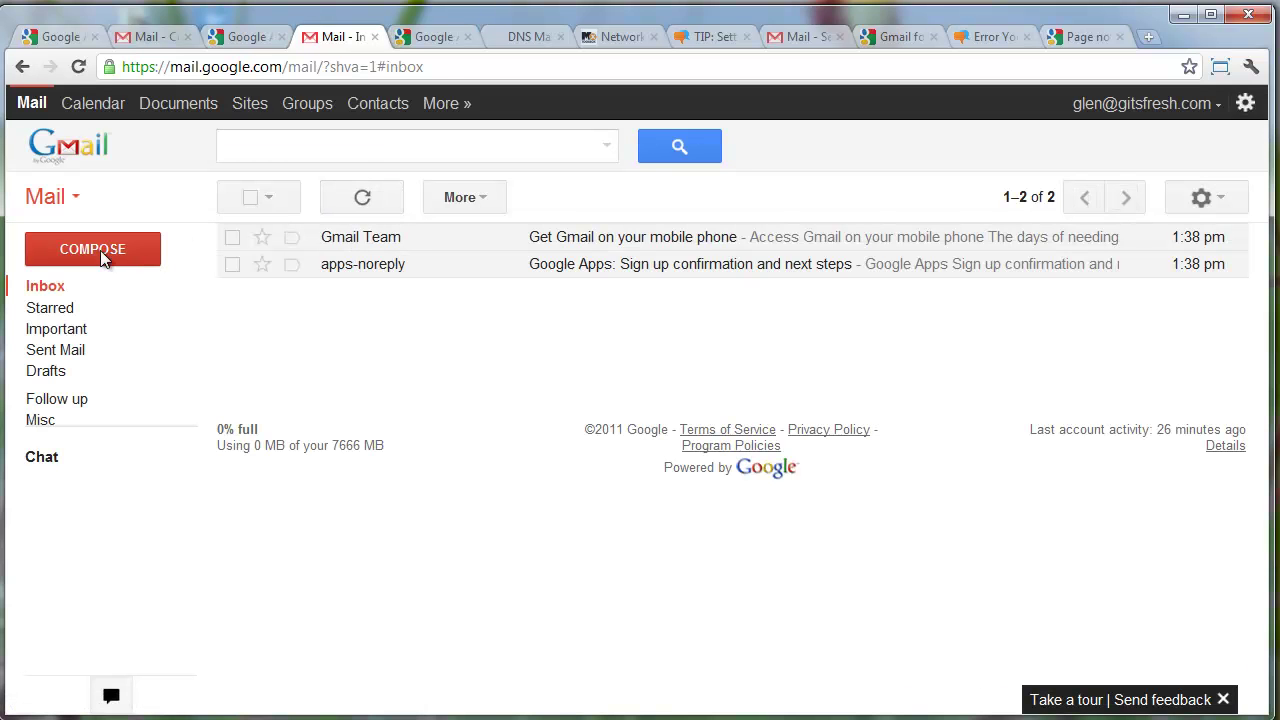
click(100, 248)
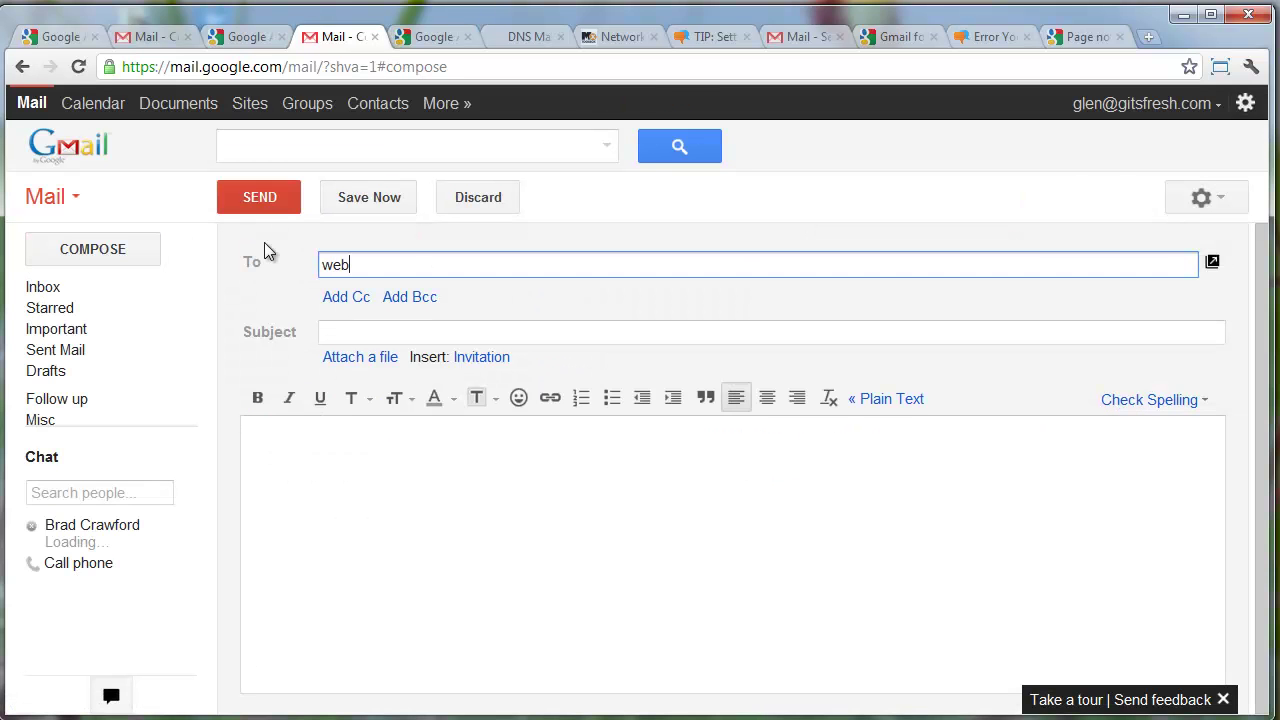
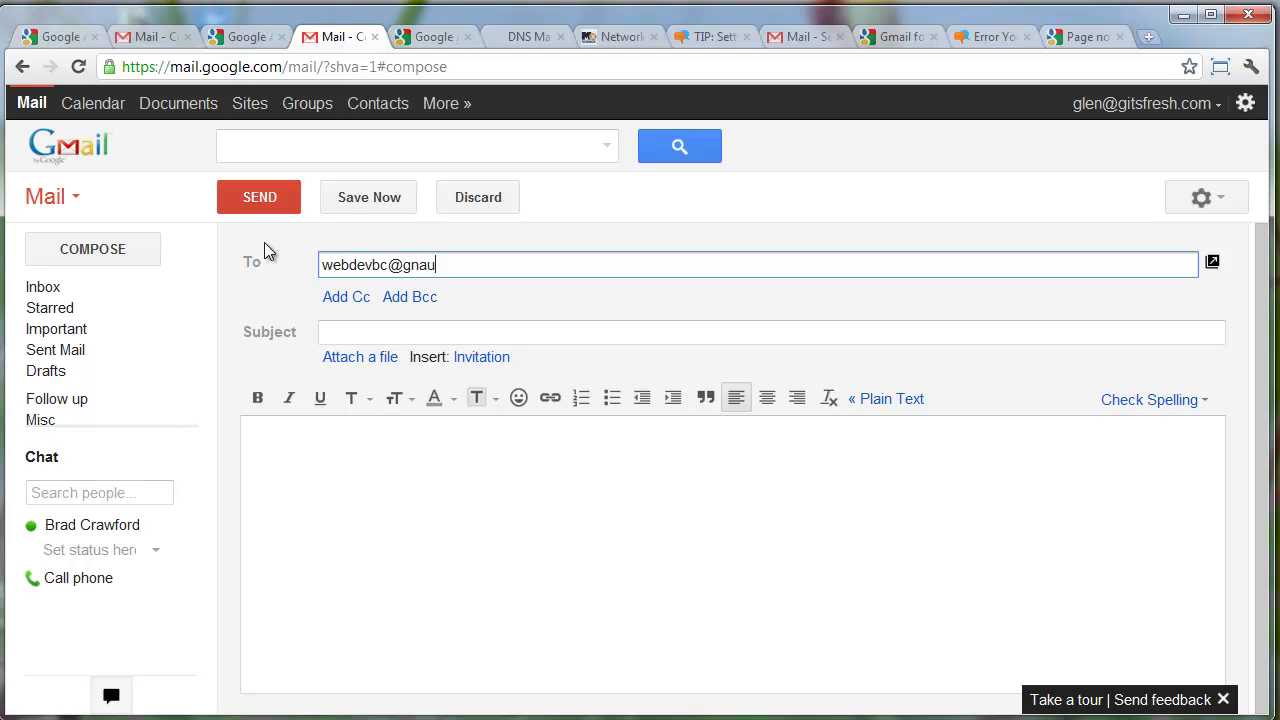
key(Tab)
text(Test Eam)
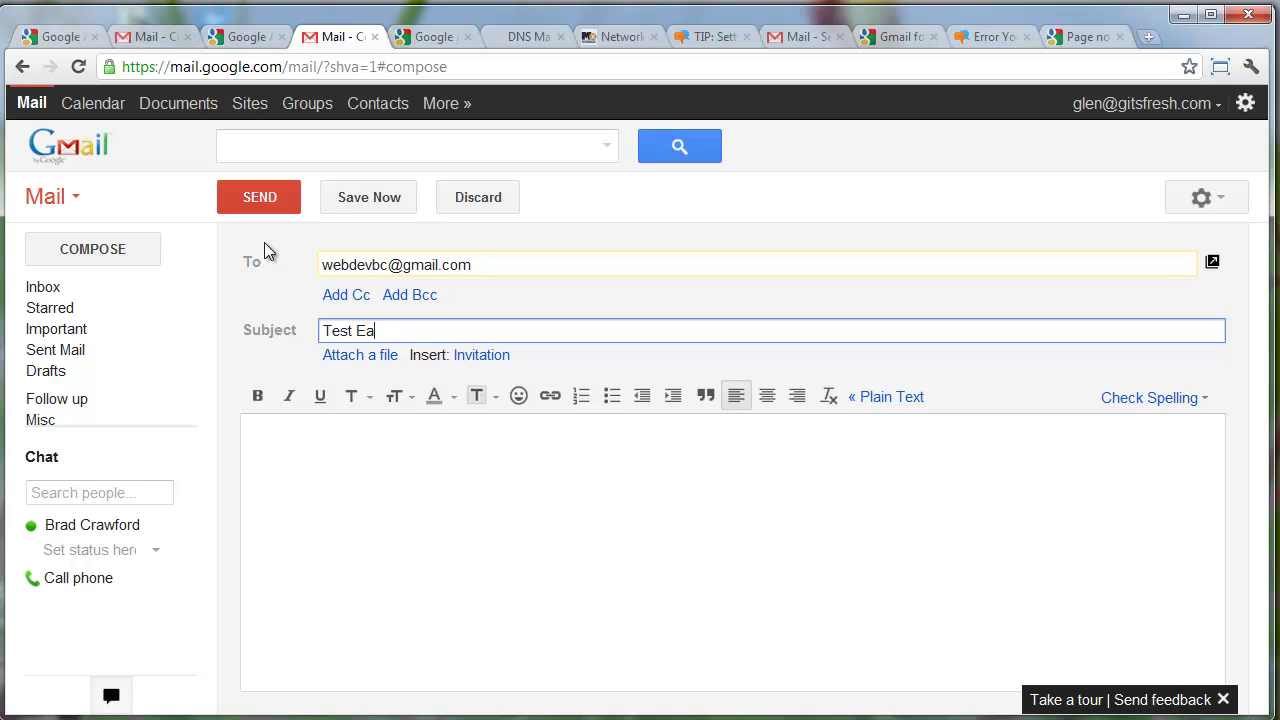
key(BackSpace)
key(BackSpace)
text(mail)
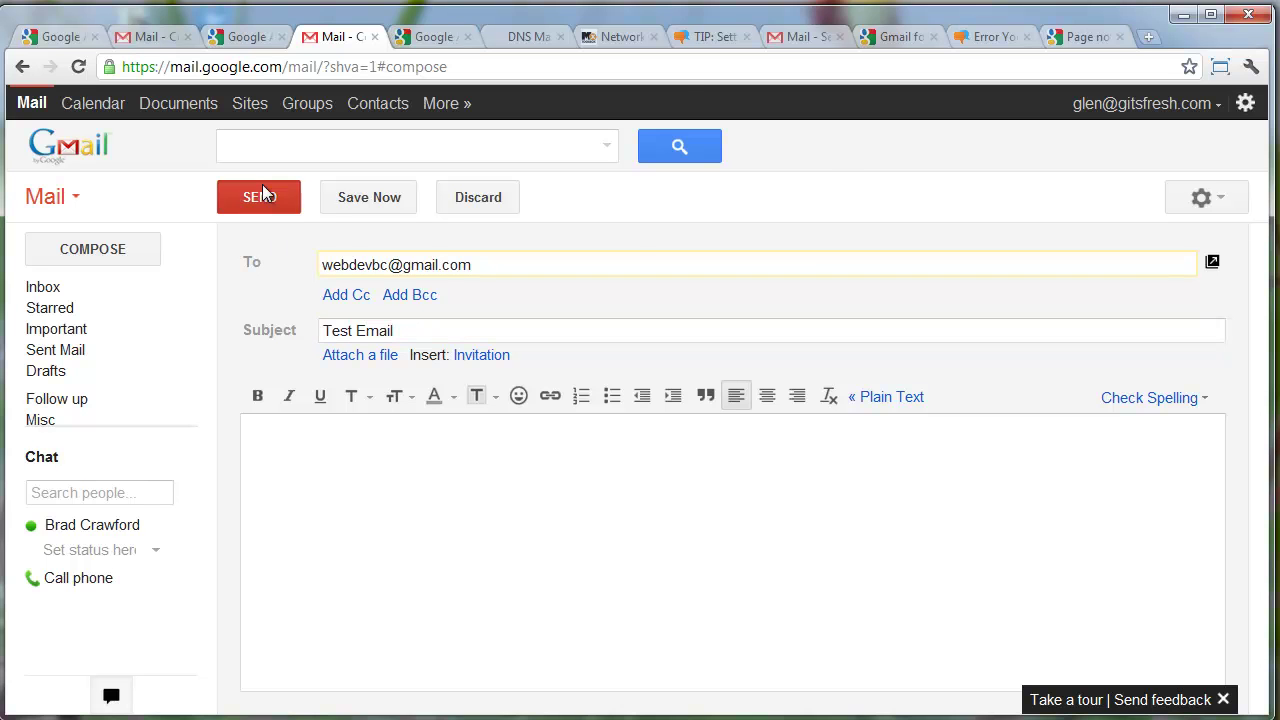
click(262, 195)
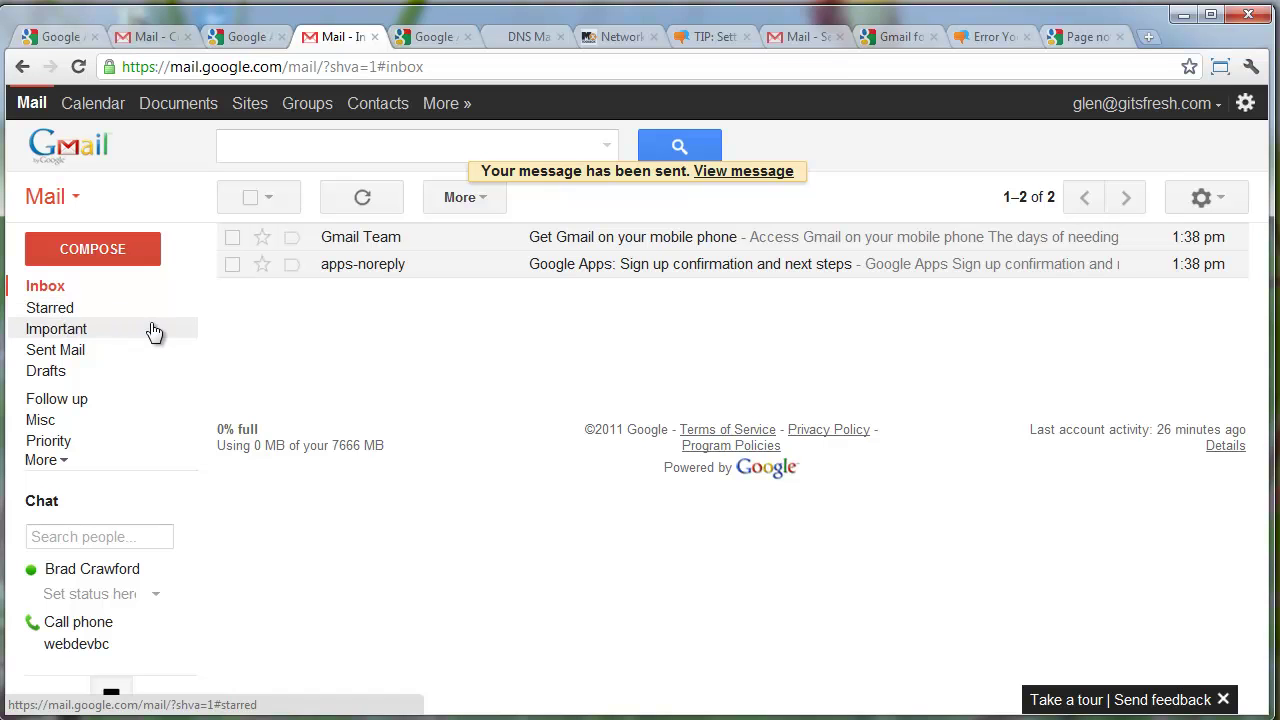
Refresh the inbox to reveal the incoming reply titled 'Test Email to' the gitsfresh.com address
click(50, 288)
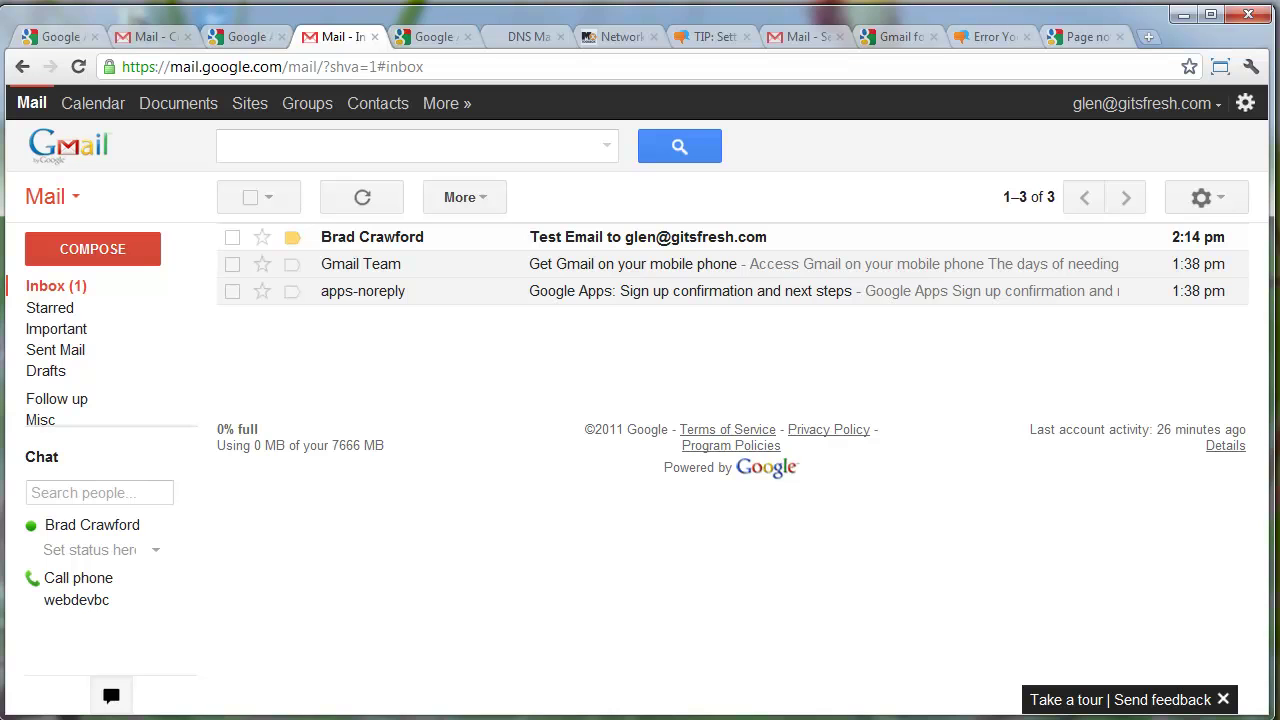